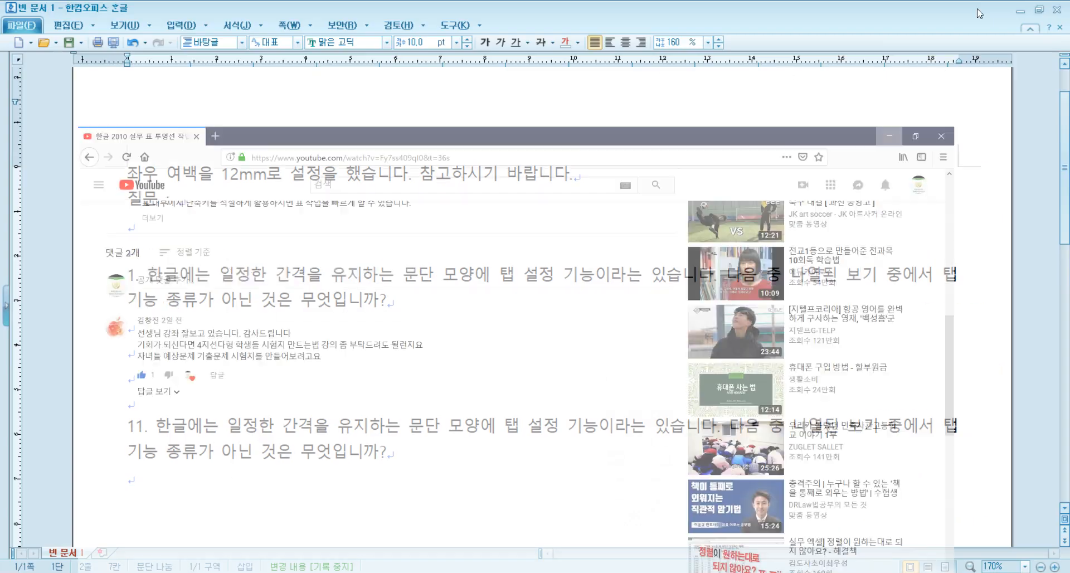
- Minimize the browser and delete the "질문 :" text from the line below the margin note
click(991, 11)
click(397, 232)
click(260, 210)
drag(184, 201, 98, 188)
click(185, 205)
drag(186, 206, 85, 204)
key(Delete)
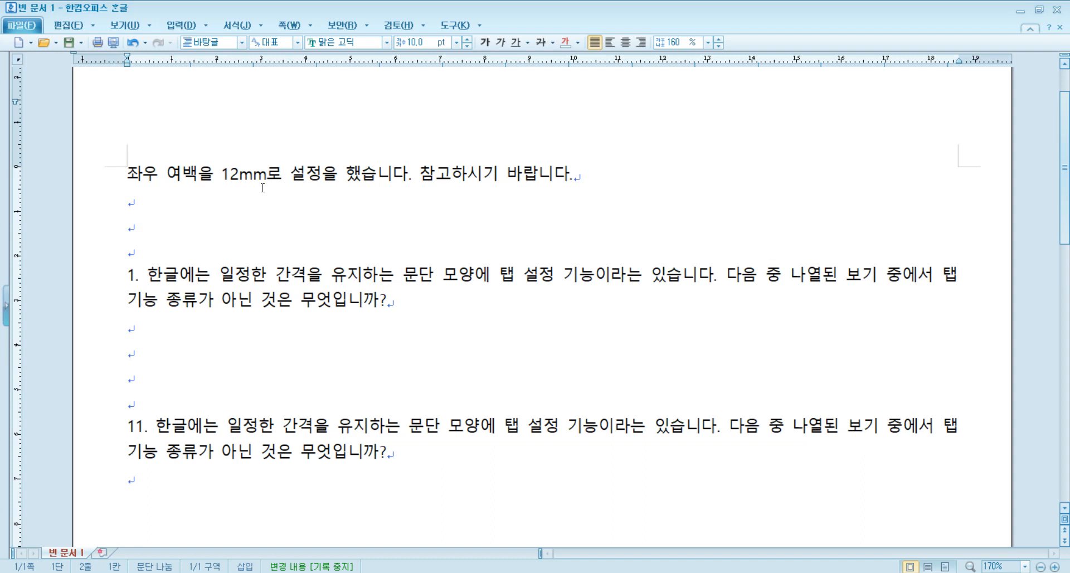
- Examine the 12mm margin note and the numbering of questions 1 and 11
drag(222, 173, 267, 176)
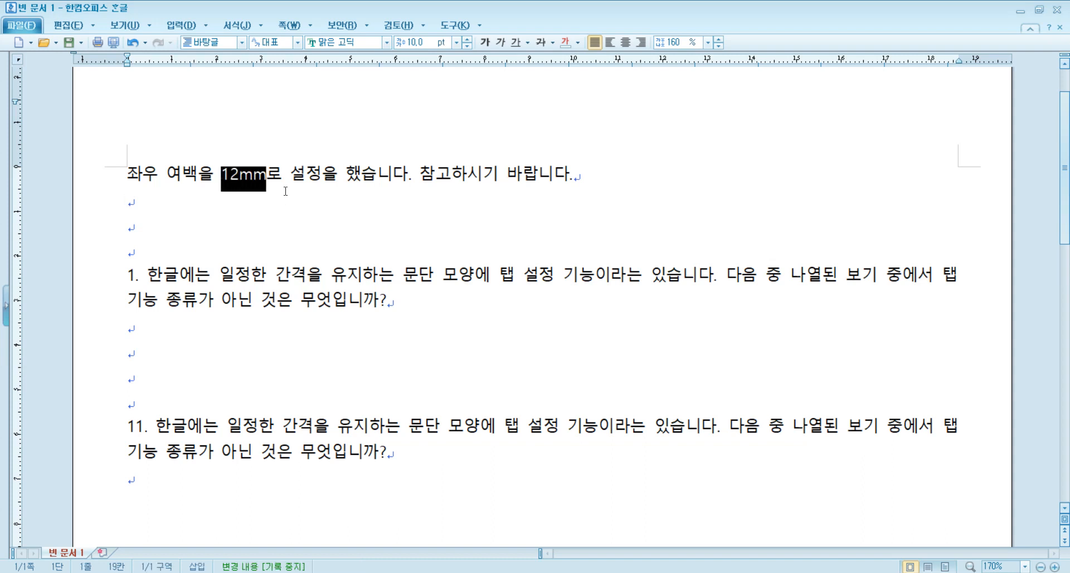
click(237, 231)
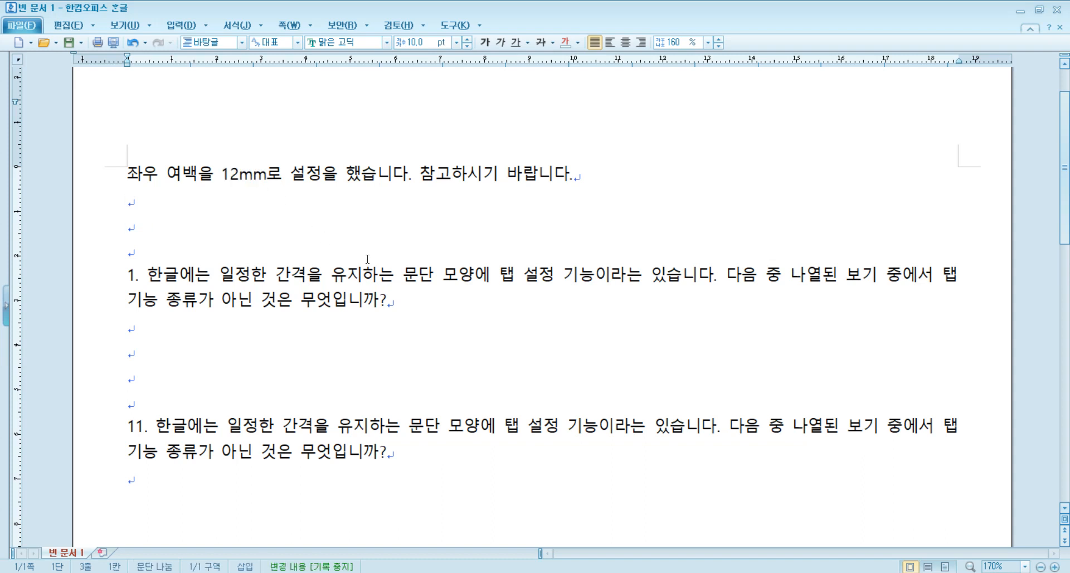
scroll(368, 258, down, 2)
click(129, 204)
key(shift+Right)
drag(144, 353, 127, 354)
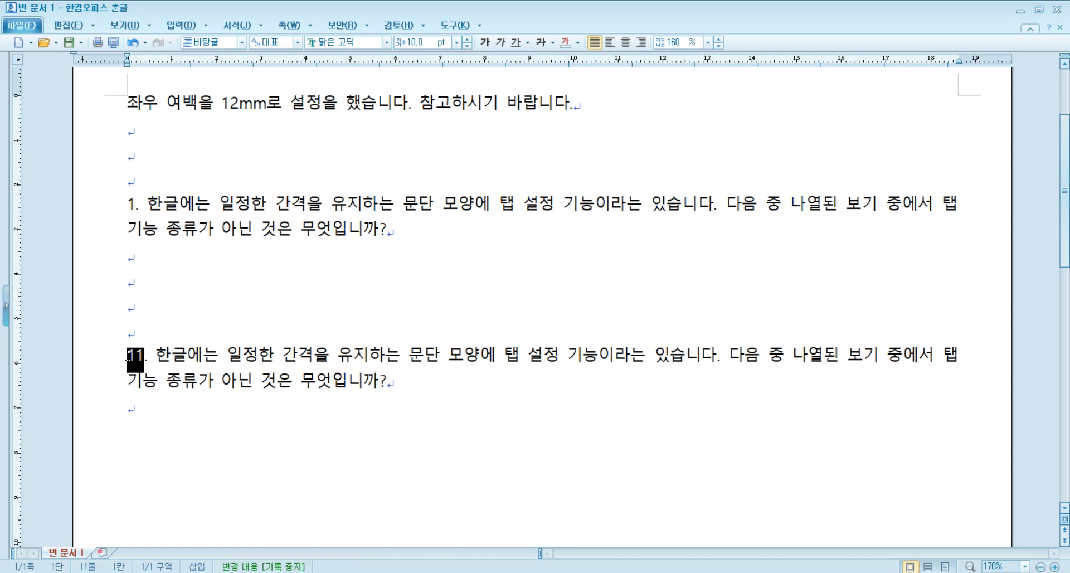
click(138, 204)
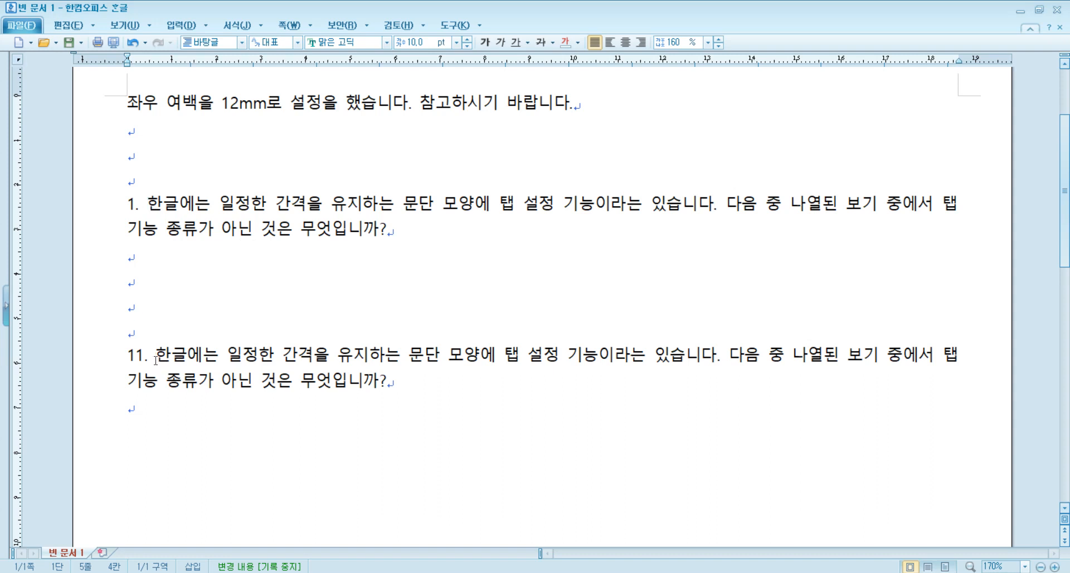
- Add an empty line in the gap between questions 1 and 11
click(144, 284)
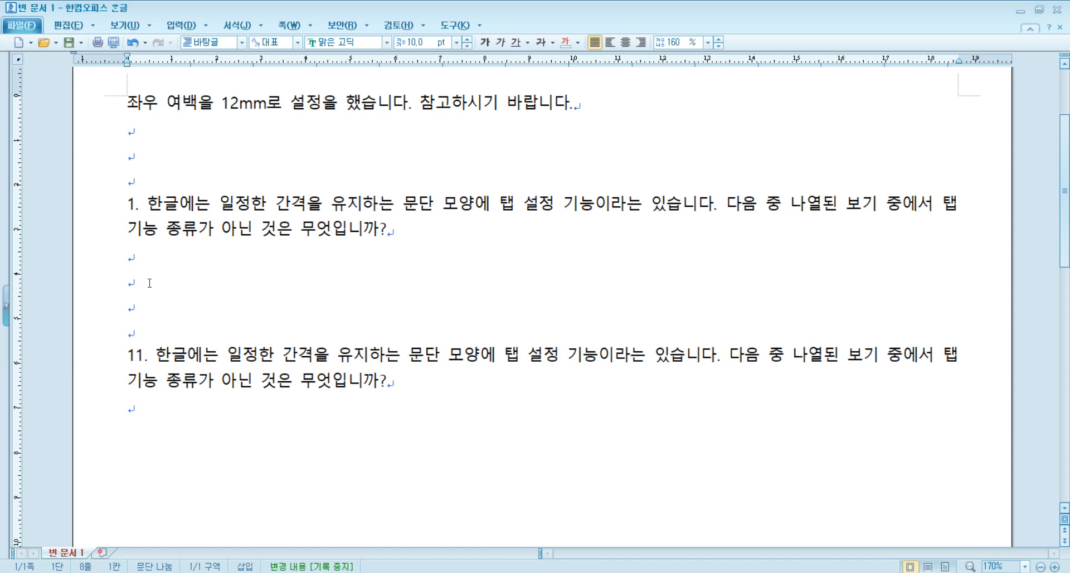
key(Return)
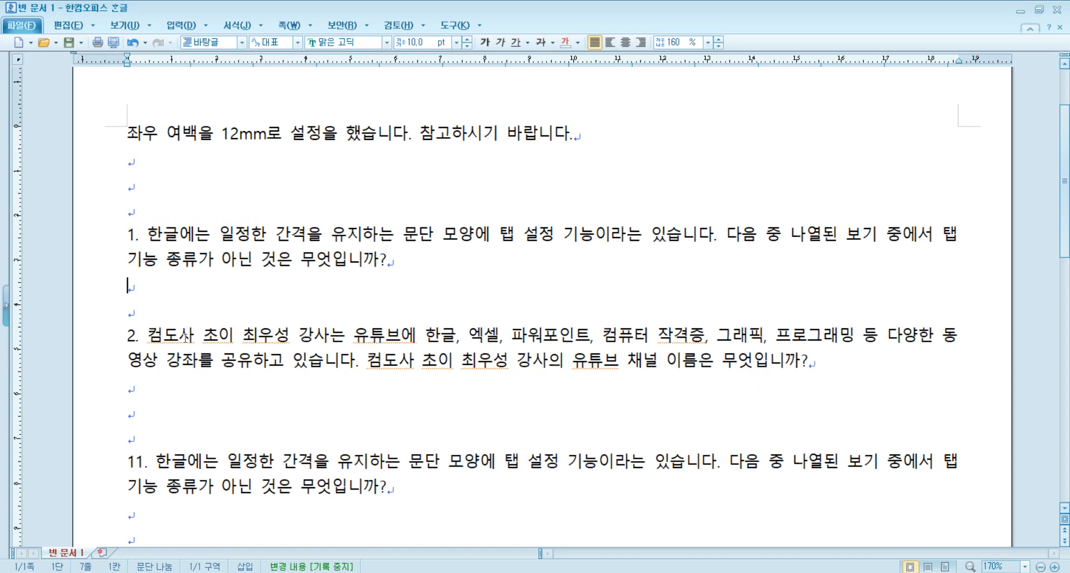
drag(127, 335, 372, 368)
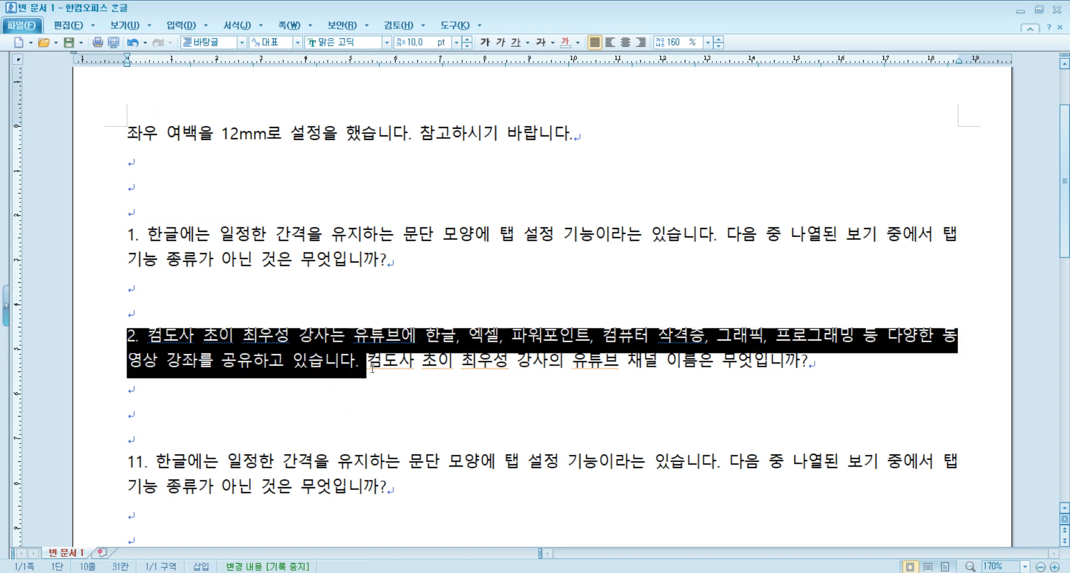
click(205, 337)
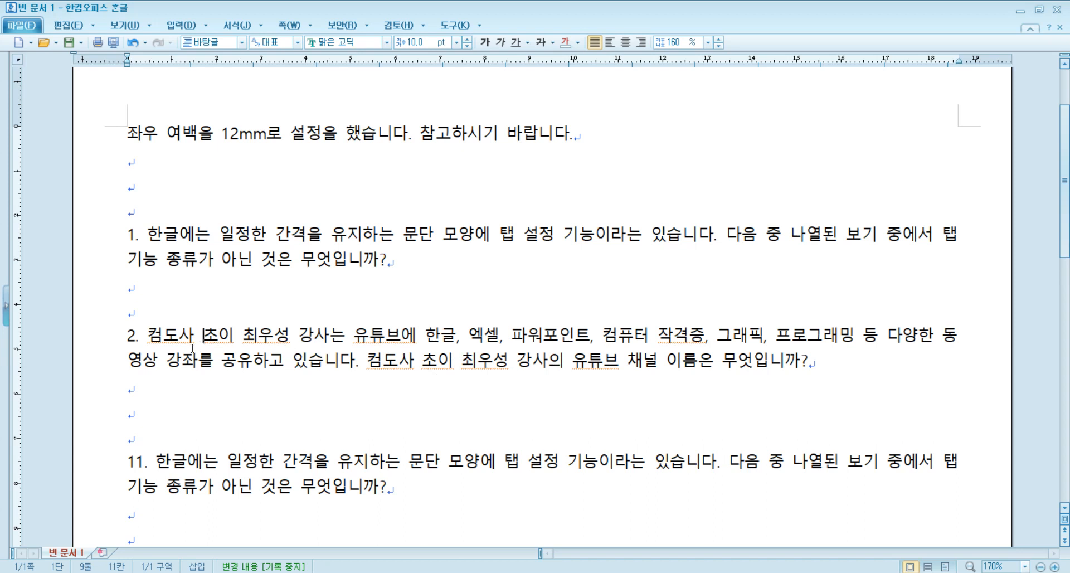
- Open the special character table at the empty line under question 1 and display the circled numbers in the 원문자 set
click(154, 284)
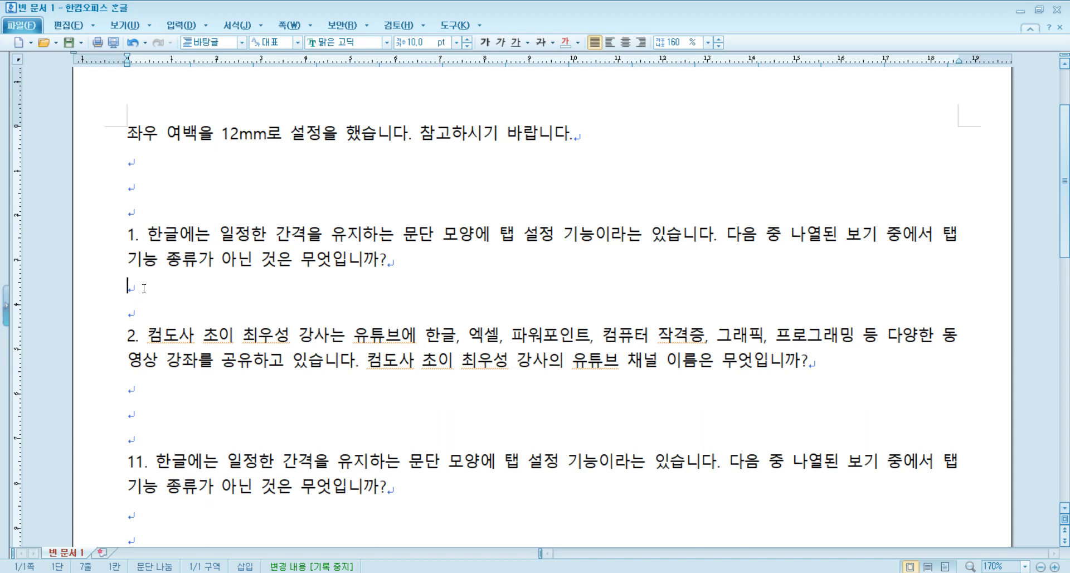
click(207, 28)
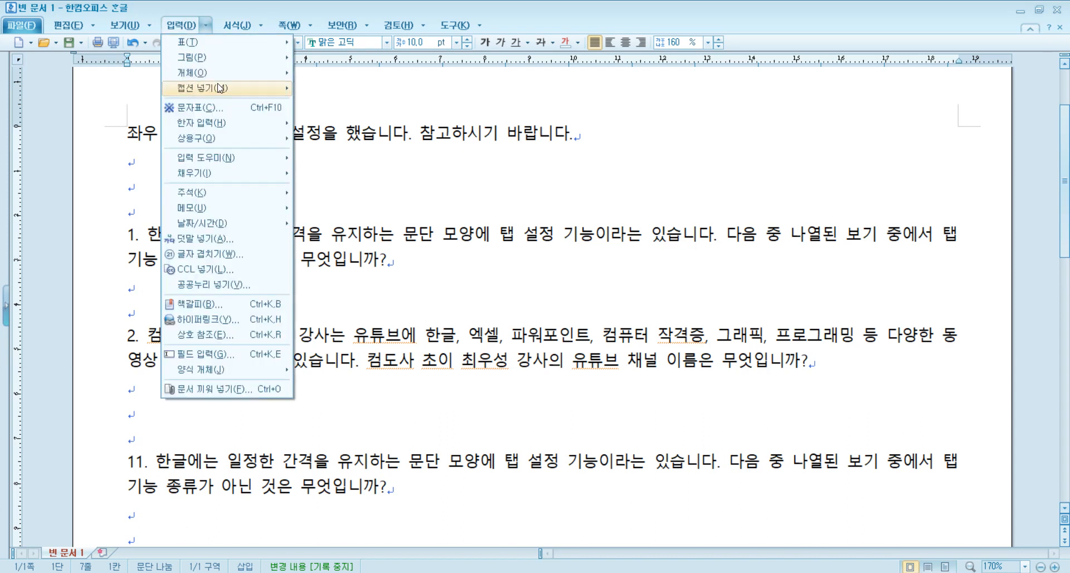
click(358, 134)
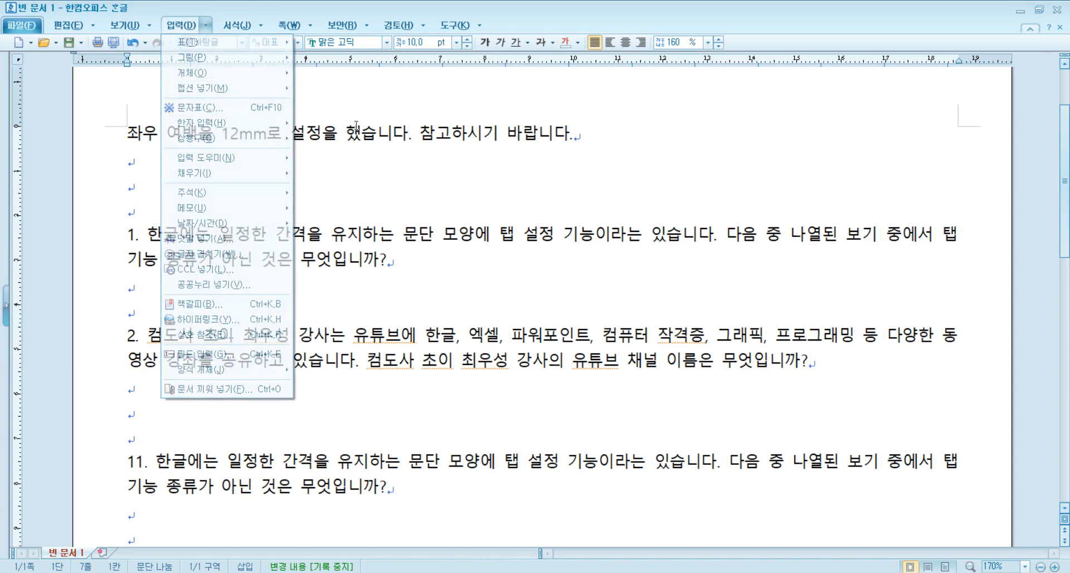
click(165, 291)
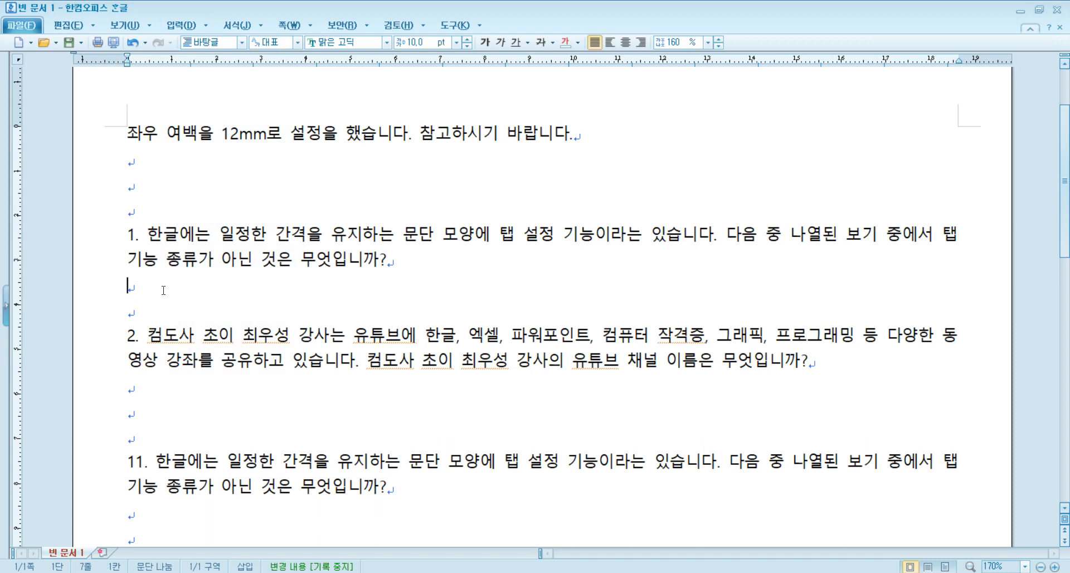
key(ctrl+F10)
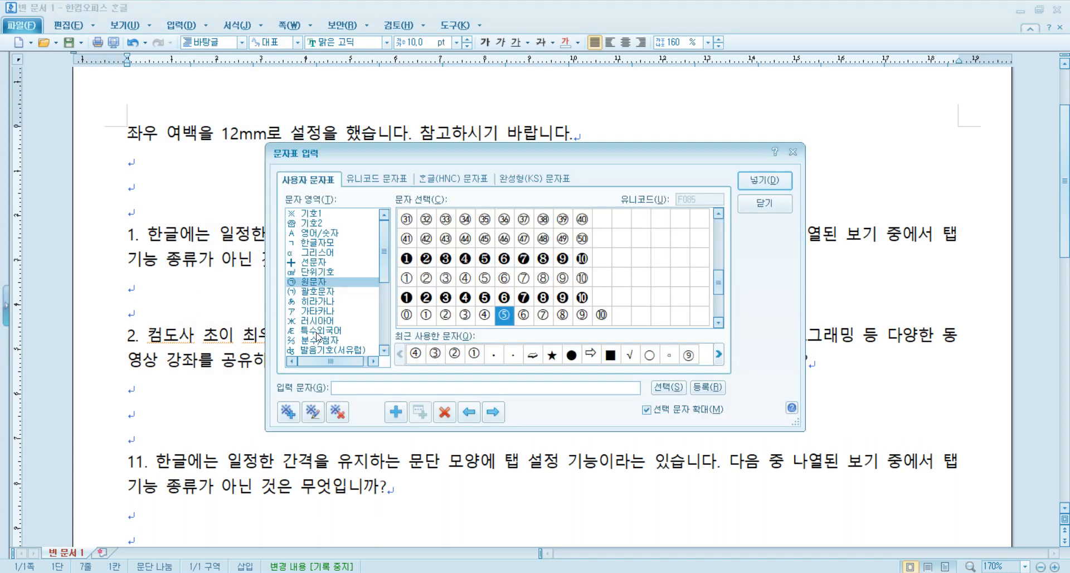
click(335, 284)
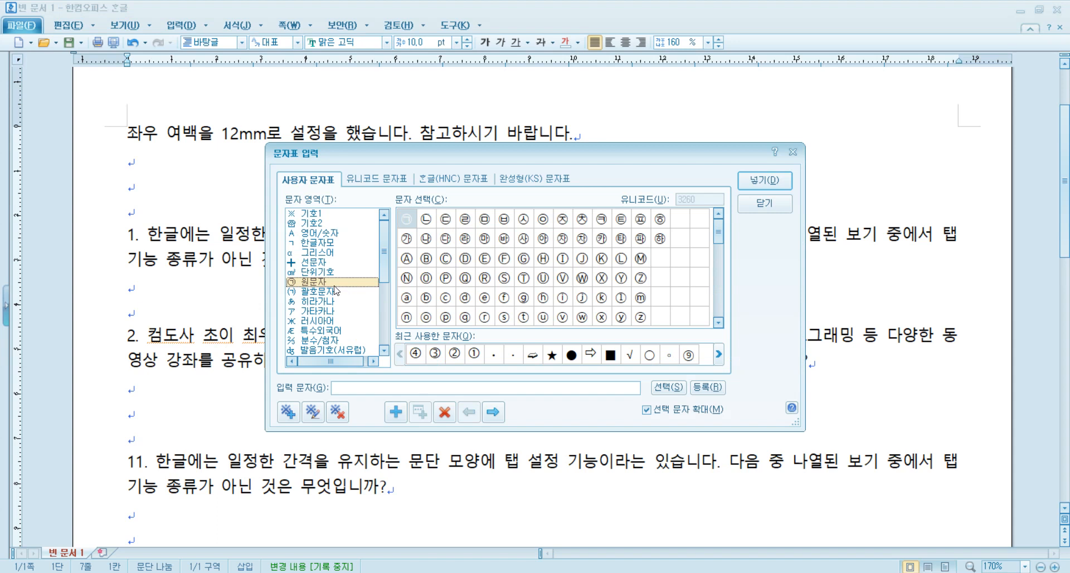
drag(719, 246, 717, 279)
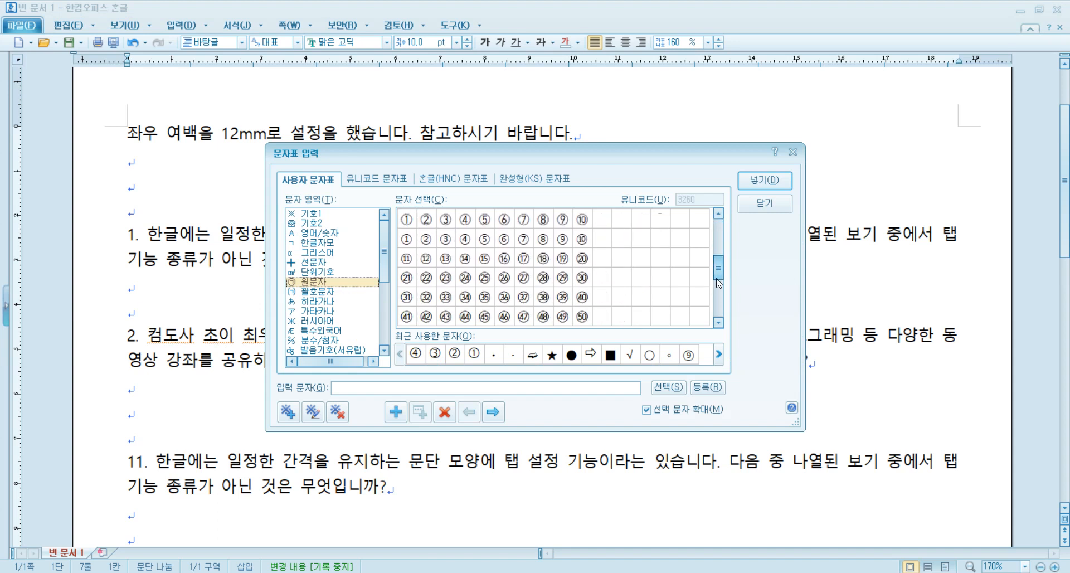
- Collect the circled numbers ①②③④ and insert them together under question 1
click(404, 239)
click(427, 241)
click(464, 239)
click(407, 239)
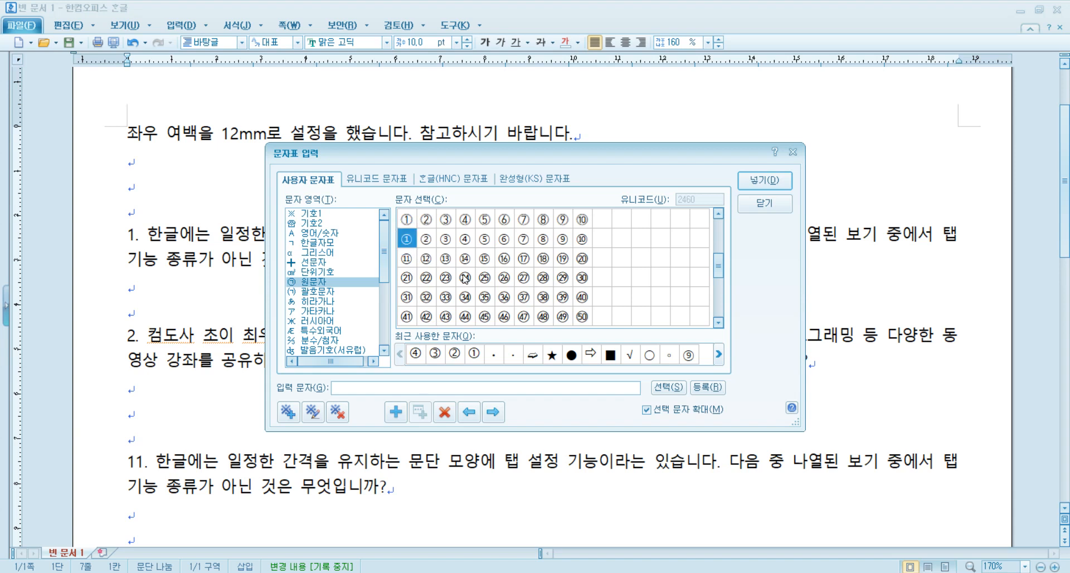
key(space)
key(space)
key(space)
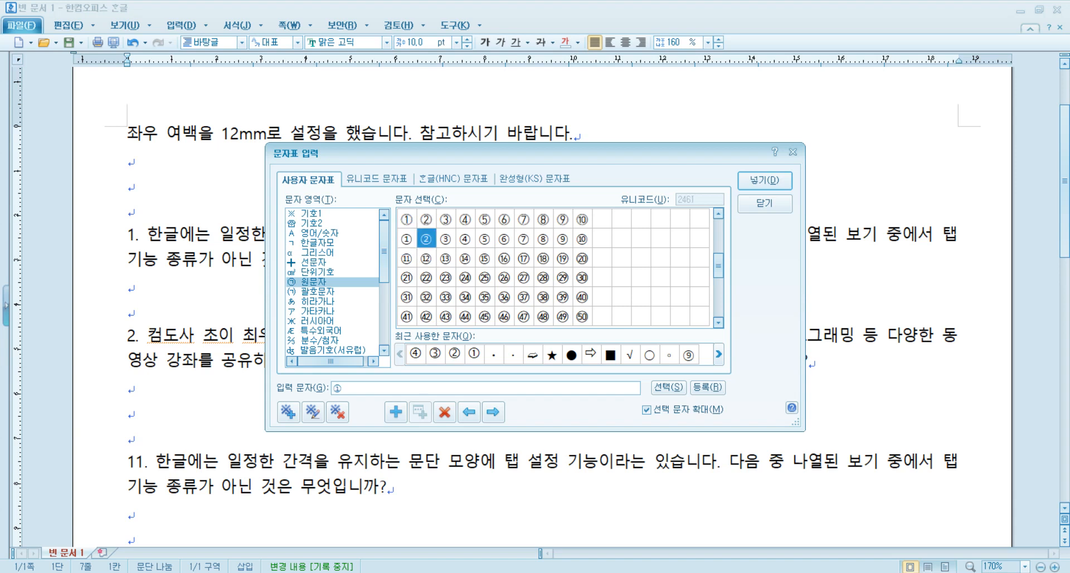
key(space)
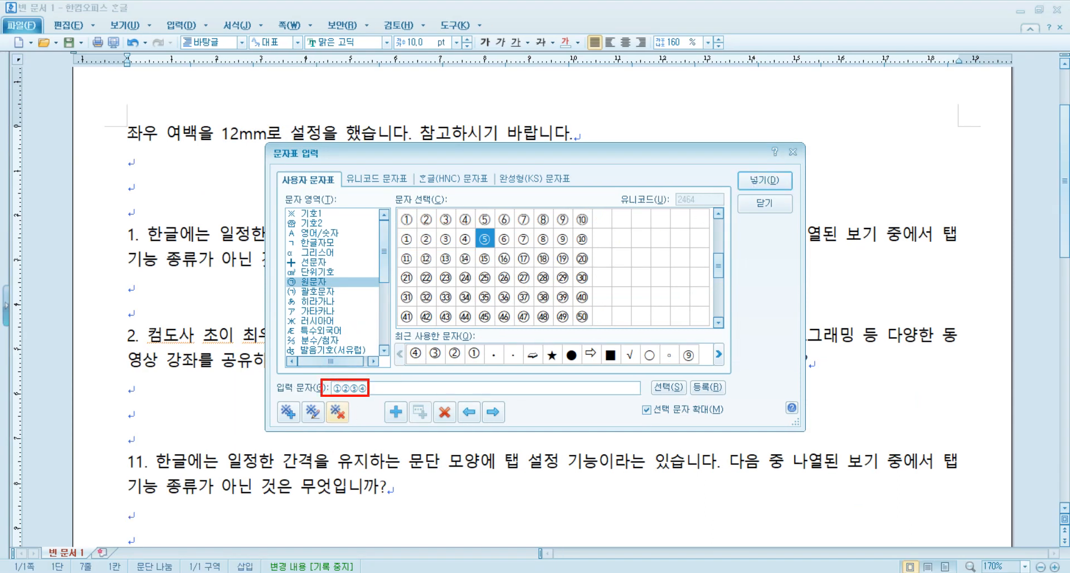
click(764, 179)
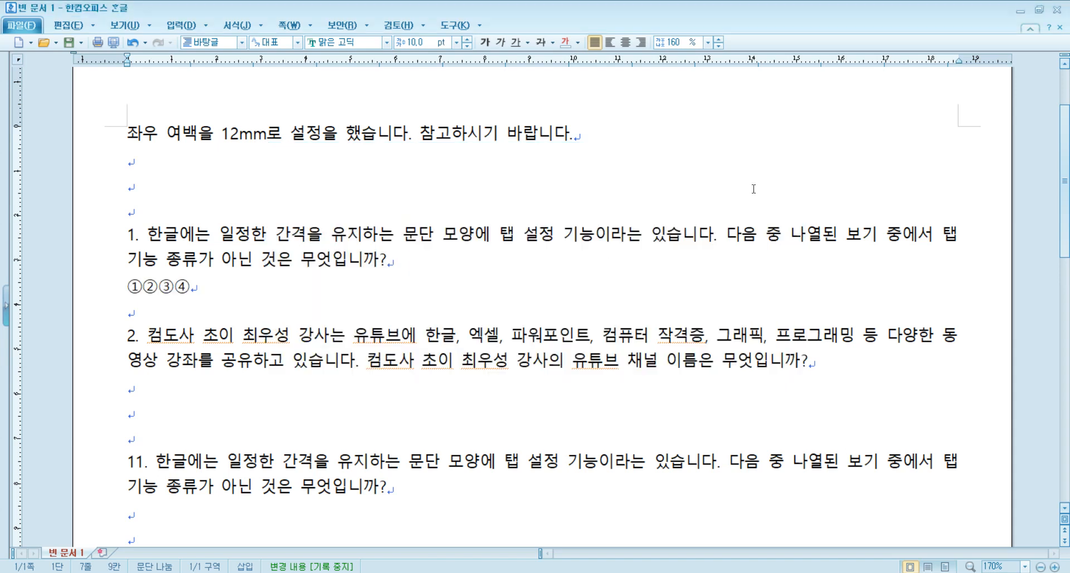
- Split ①②③④ under question 1 so that each circled number stands on its own line
key(Left)
key(Left)
key(Left)
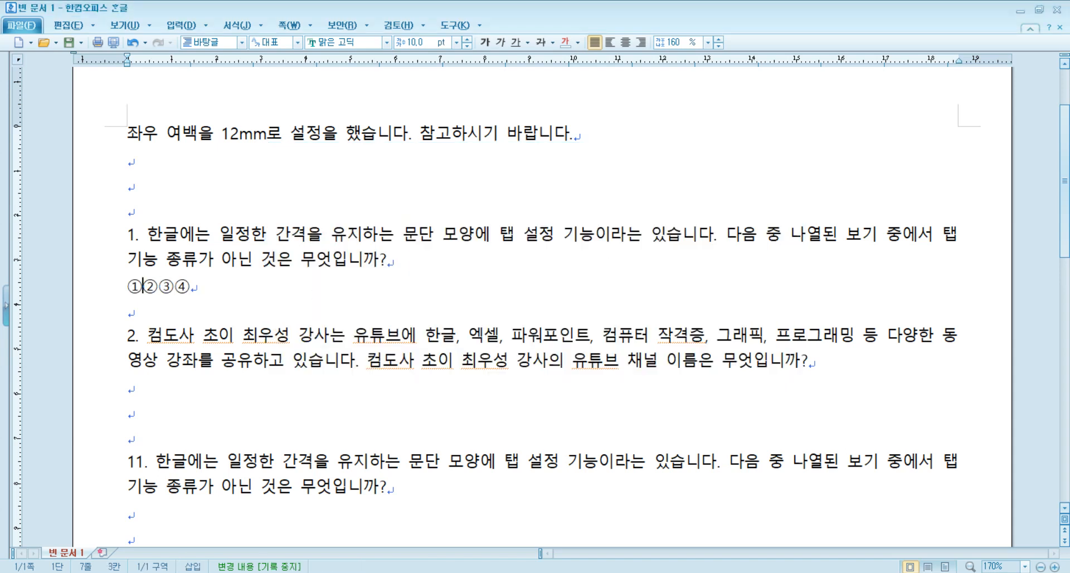
key(Return)
key(Right)
key(Return)
key(Right)
key(Return)
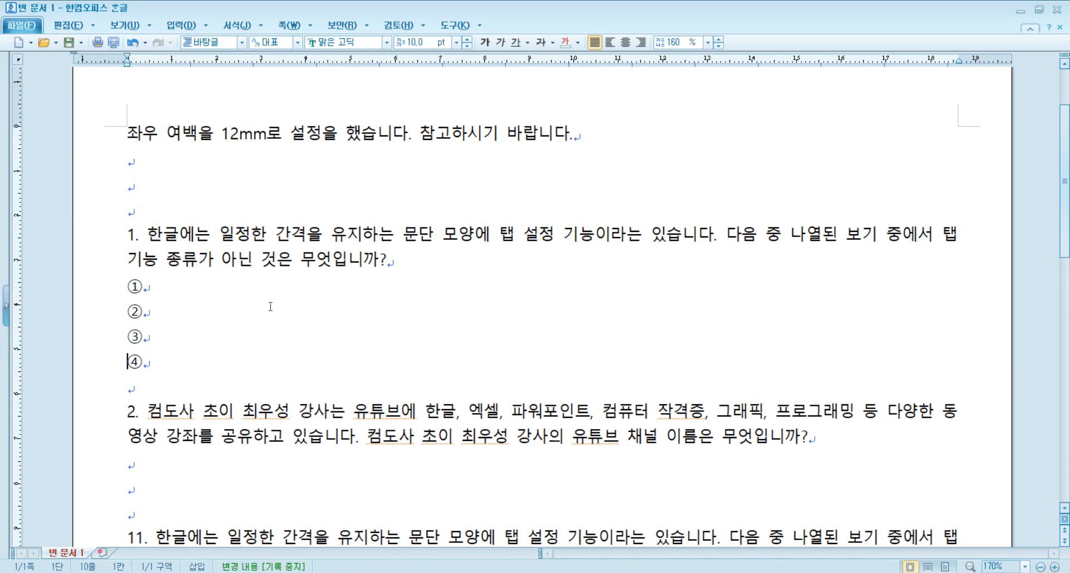
- Enter "왼쪽 탭" as choice ① of question 1, leaving a space after the circled number
key(Up)
key(Up)
key(Up)
key(End)
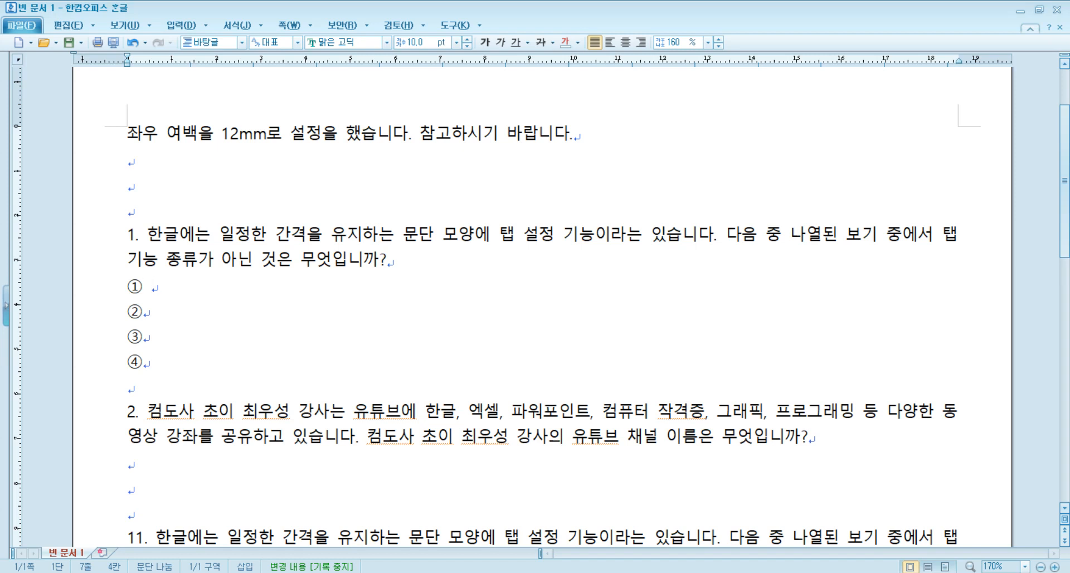
text(왼쪽 )
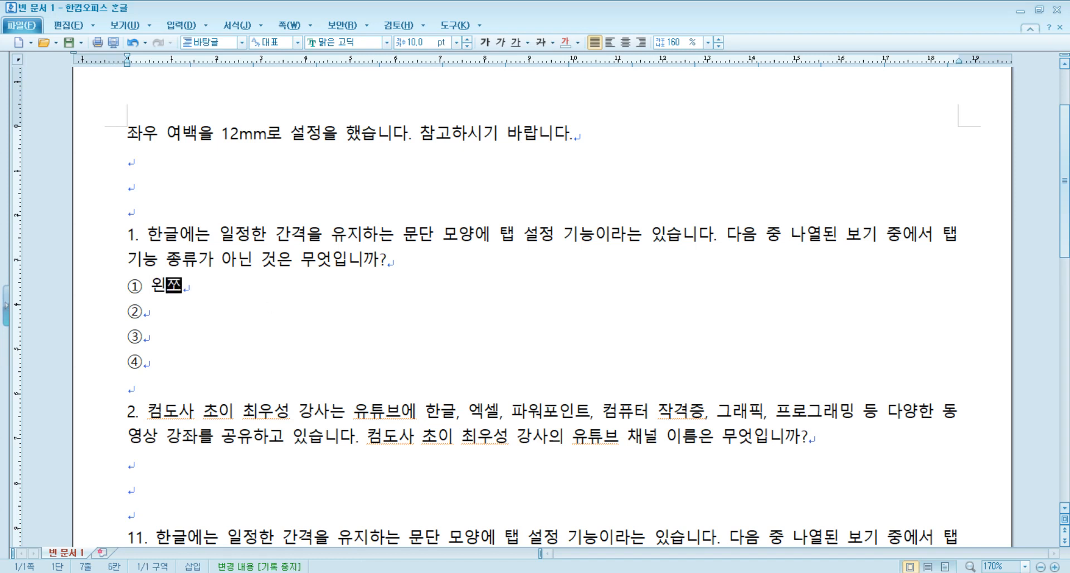
text(태2ㅂ)
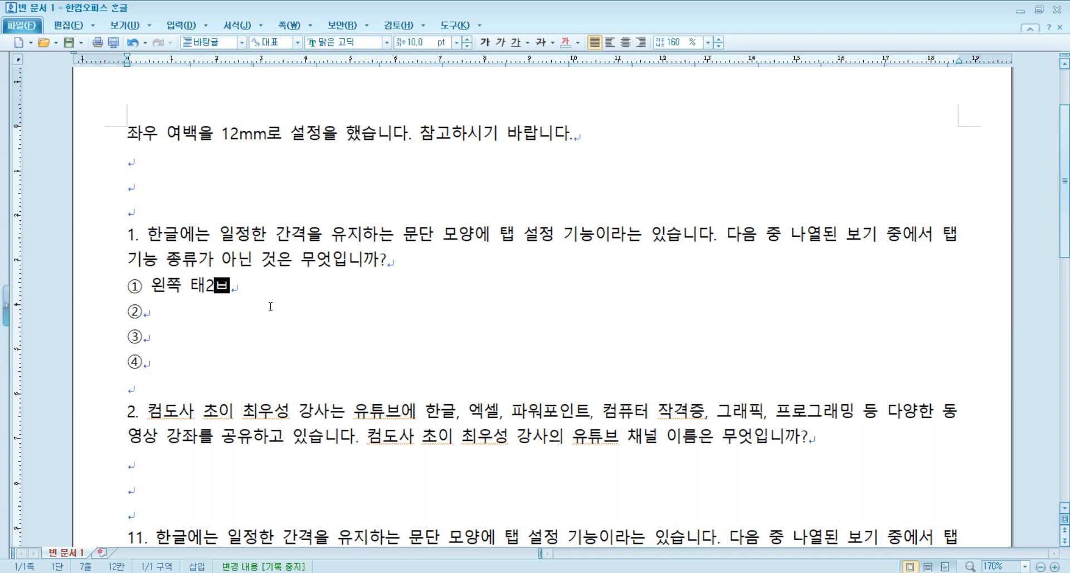
key(BackSpace)
key(BackSpace)
key(BackSpace)
text(타ㅂ)
key(BackSpace)
key(BackSpace)
text(태ㅂ)
- Enter "오른쪽 탭", "가운데 탭" and "양쪽 탭" as choices ②, ③ and ④ of question 1
click(270, 306)
text(ㅇㅗ른쪽 탭)
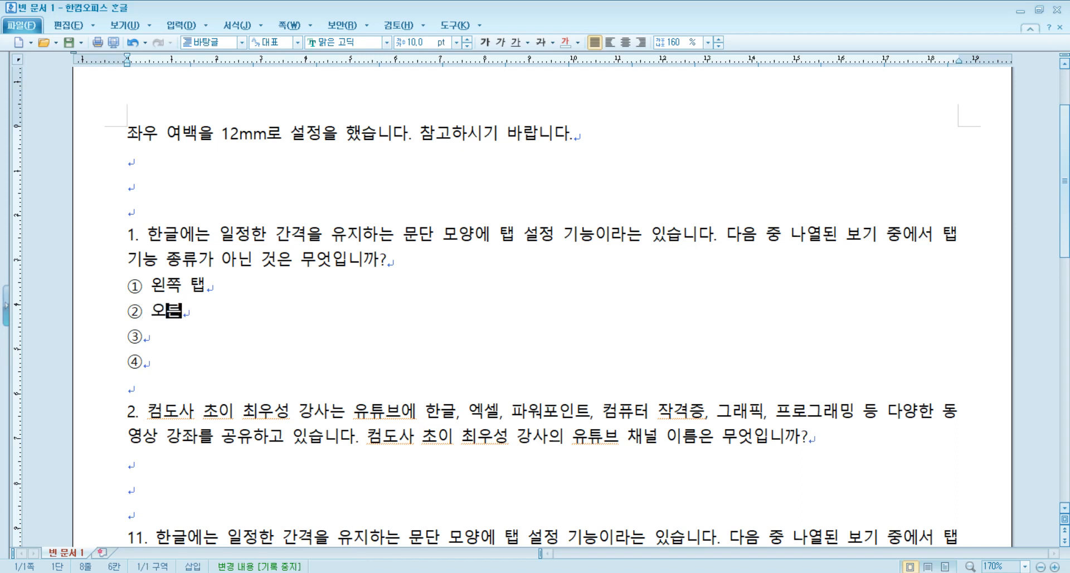
key(Down)
text(가운데 탭)
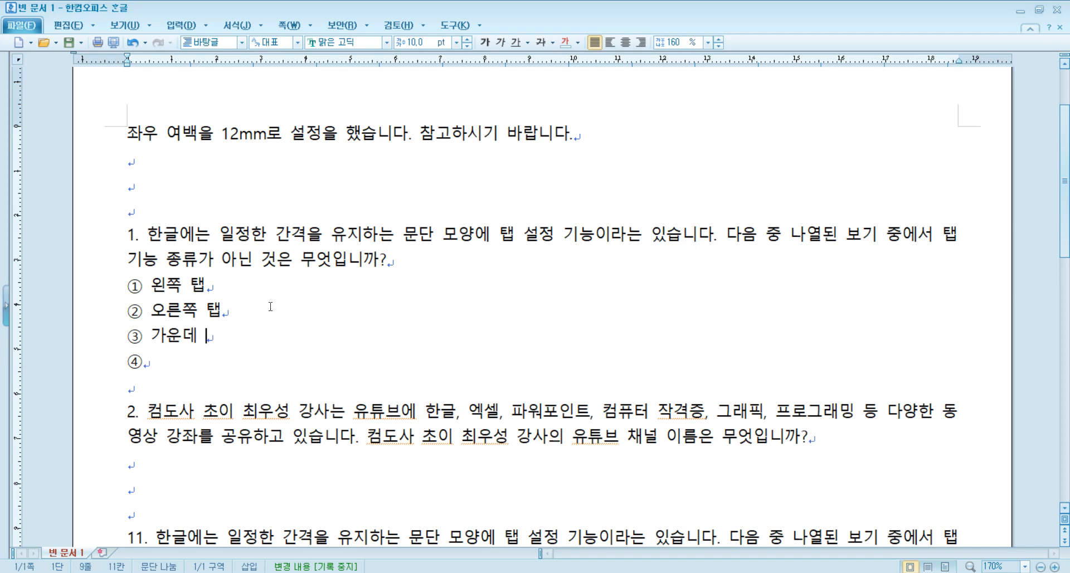
key(Down)
text(양쪽 탭)
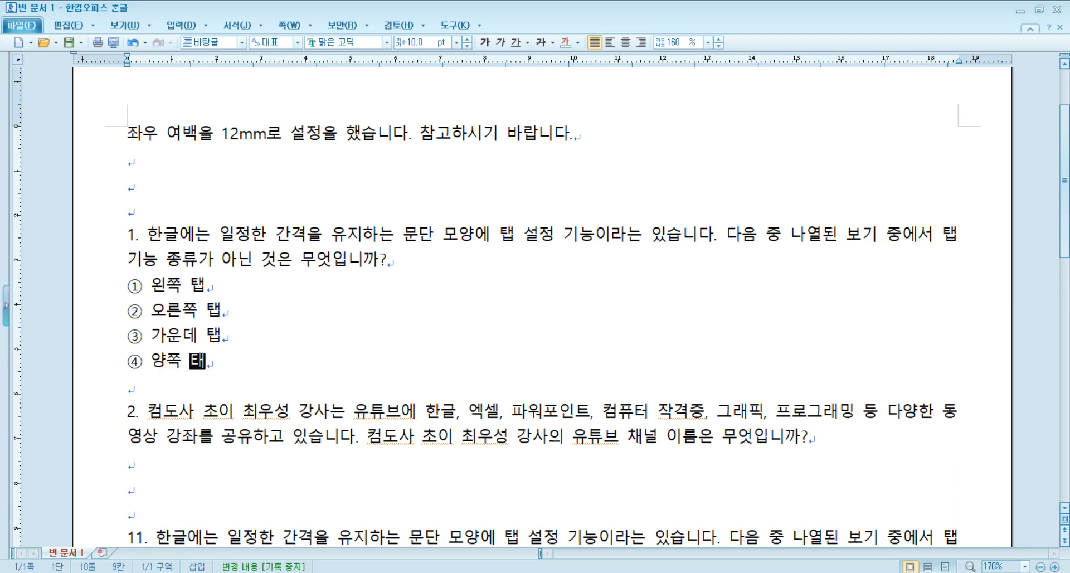
click(207, 366)
drag(128, 285, 306, 370)
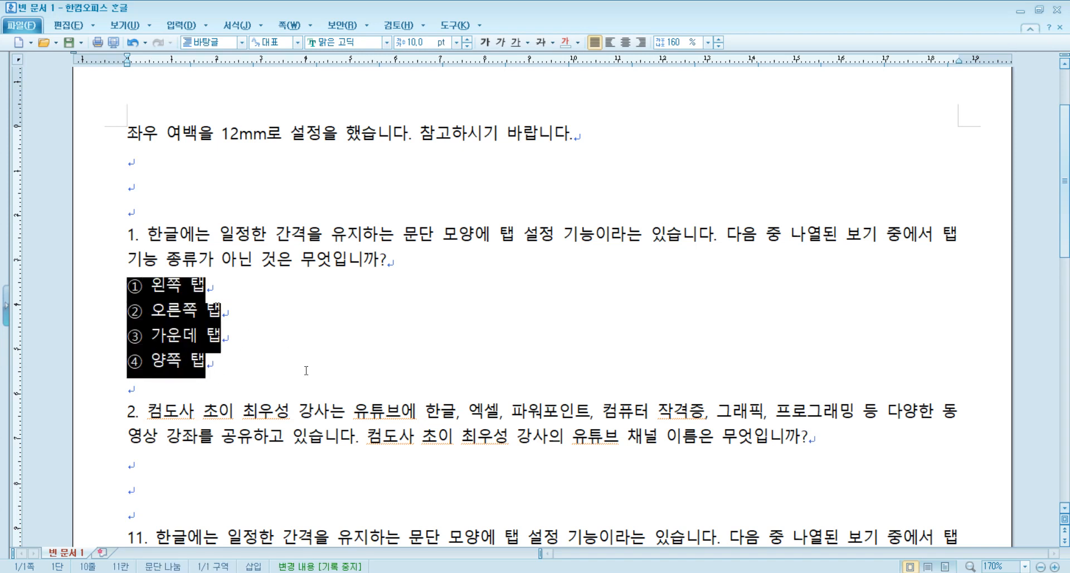
click(306, 371)
- Insert the circled numbers ①②③④ from the special character table on the empty line under question 2
click(204, 465)
scroll(196, 413, down, 3)
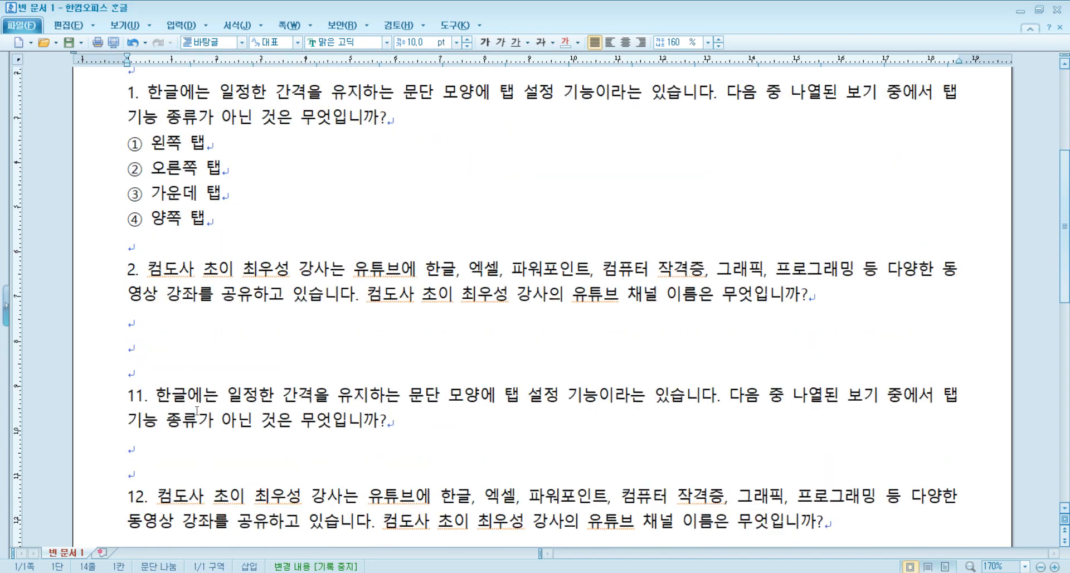
scroll(223, 373, up, 1)
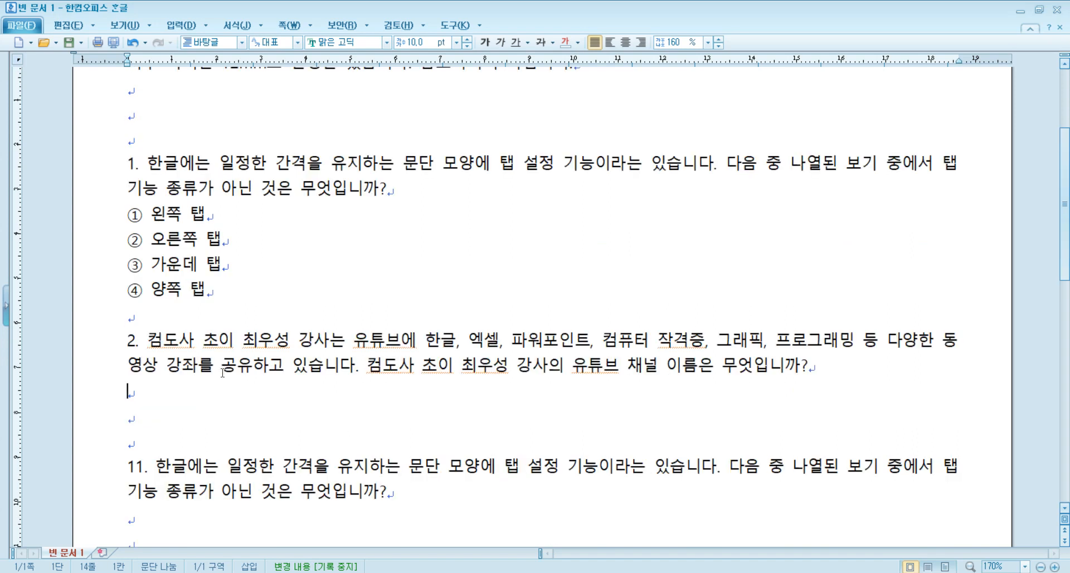
key(ctrl+F10)
key(Left)
key(Left)
key(Left)
key(Left)
key(space)
key(space)
key(space)
key(Return)
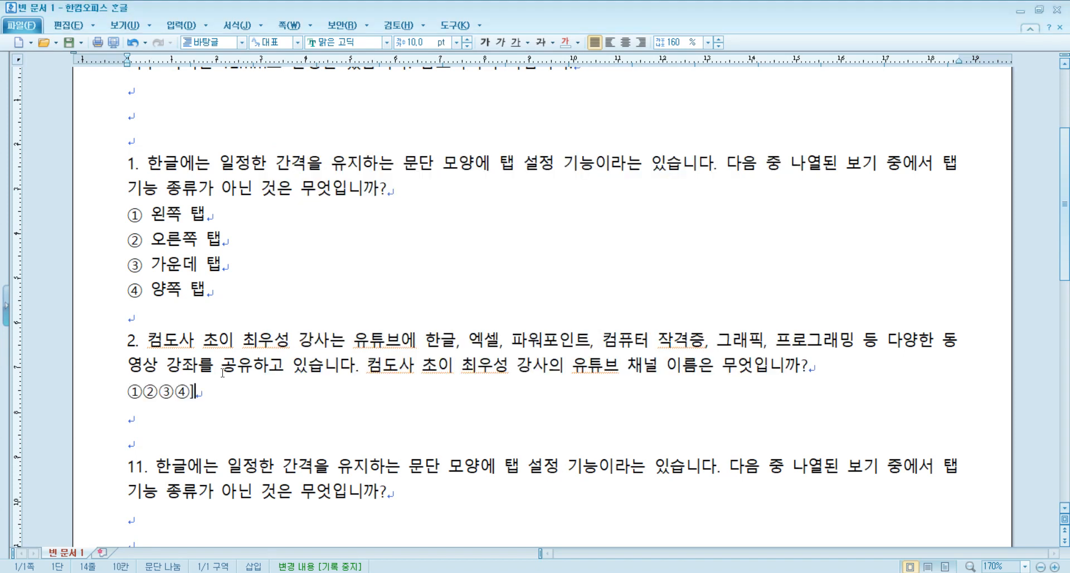
- Enter "컴도사" as choice ① and the instructor's name as choice ② of question 2, with spaces around the circled numbers
key(Left)
key(Left)
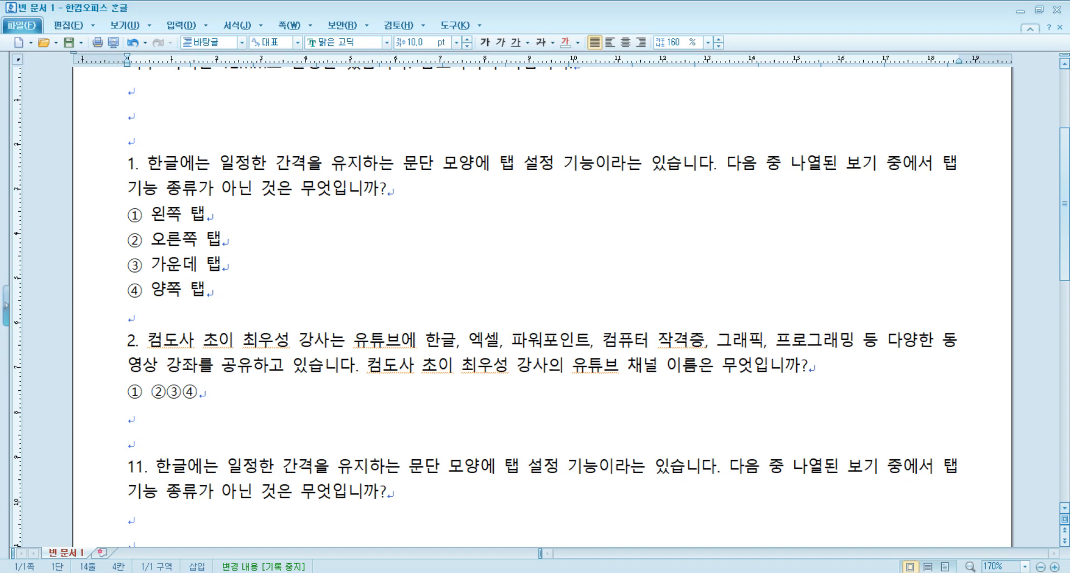
text(컴도사)
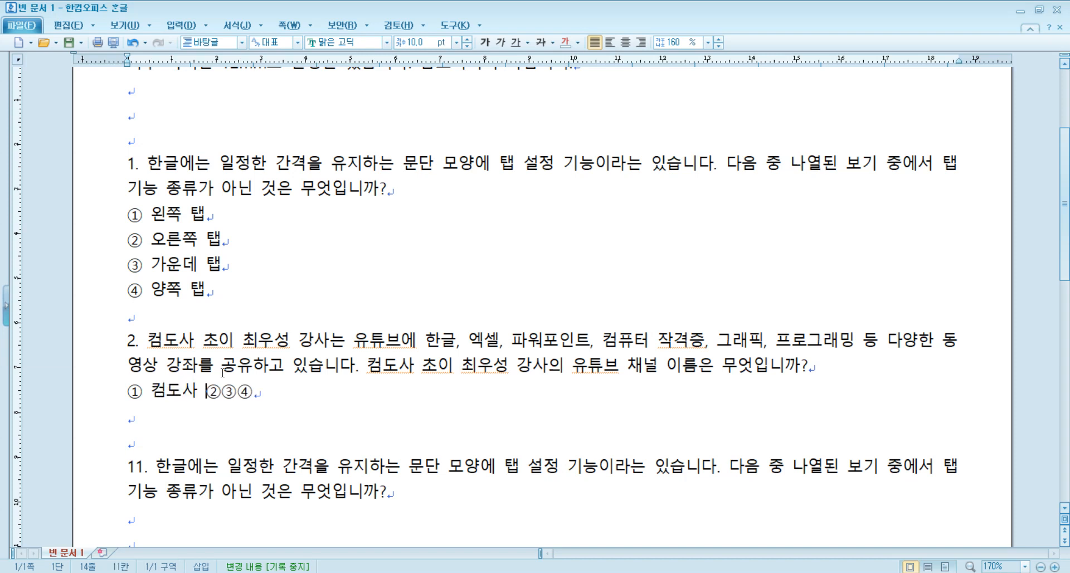
key(Right)
text(최우성)
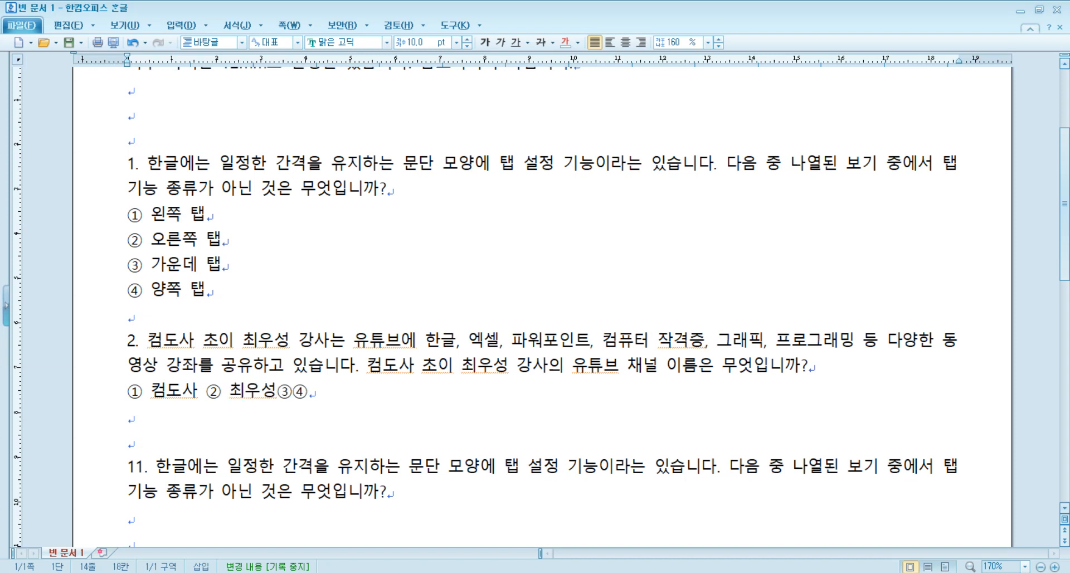
- Enter "초이" as choice ③ and "컴도사 초이" as choice ④ on the same line under question 2
key(Right)
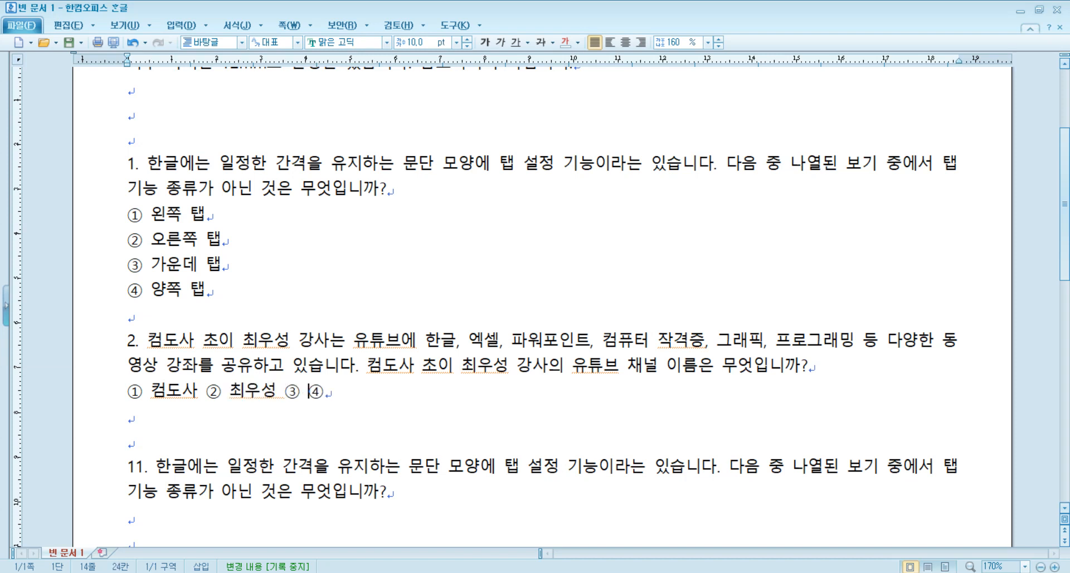
text(초이)
key(Right)
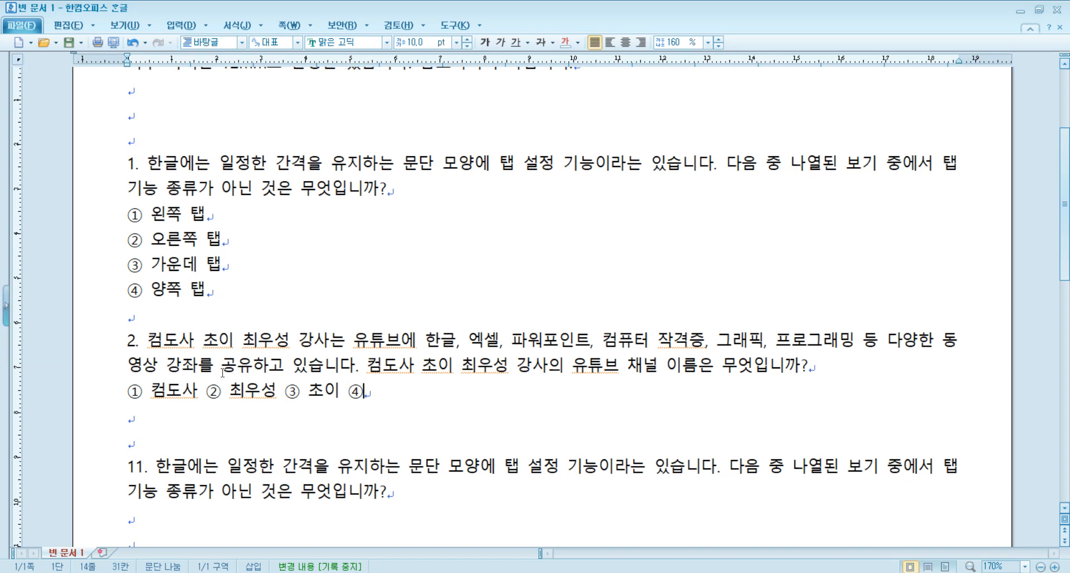
text(컴도사 초)
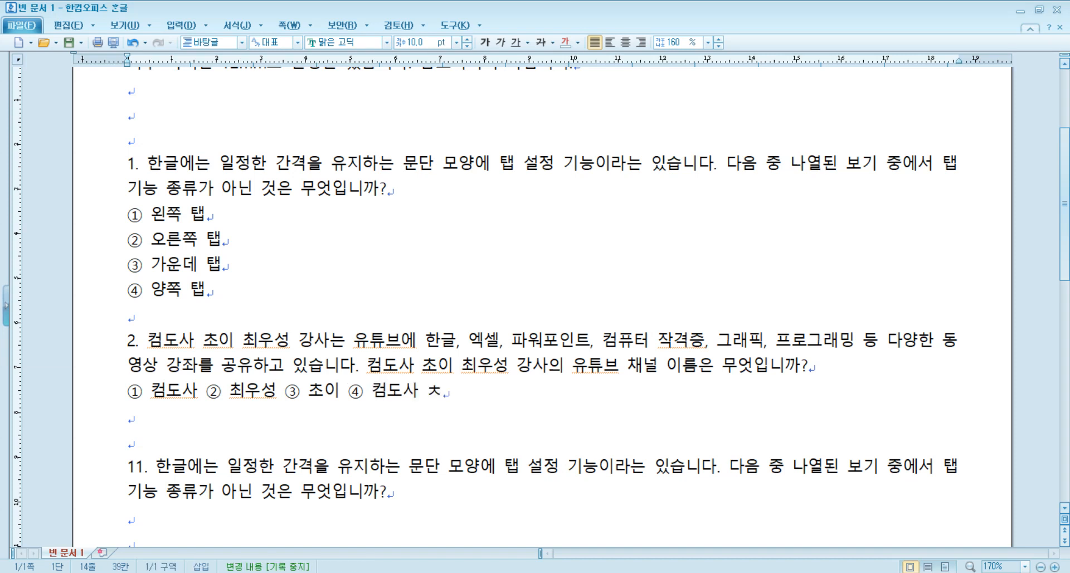
text(이)
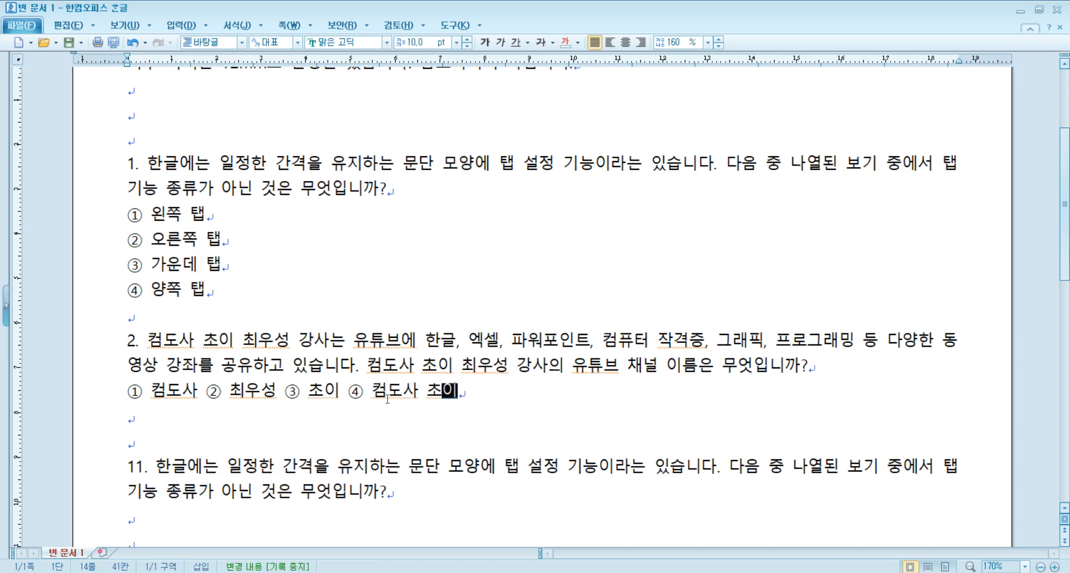
click(474, 391)
click(407, 394)
click(428, 393)
click(470, 392)
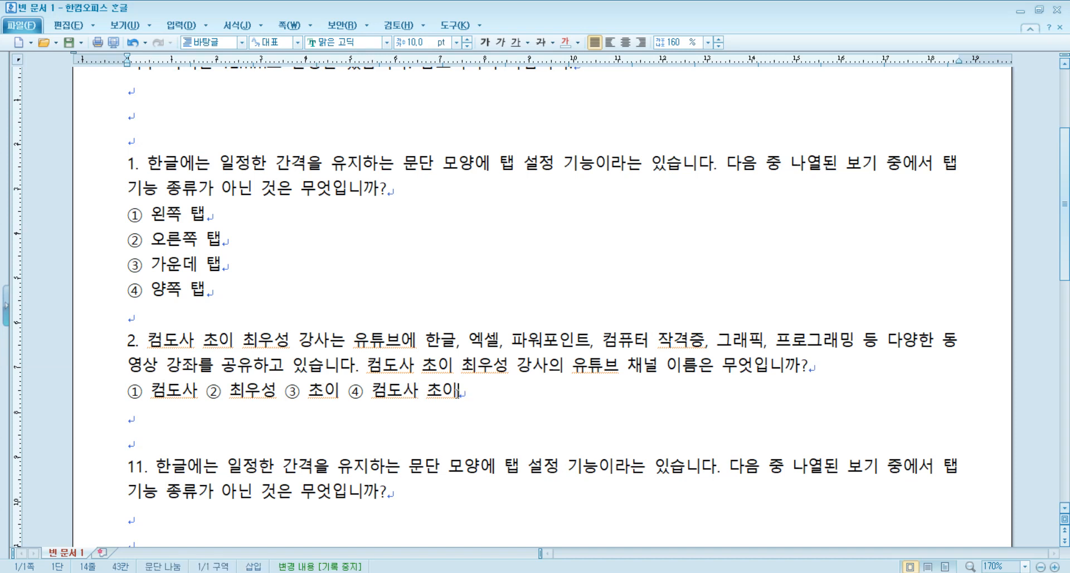
click(430, 393)
click(472, 395)
drag(457, 393, 372, 394)
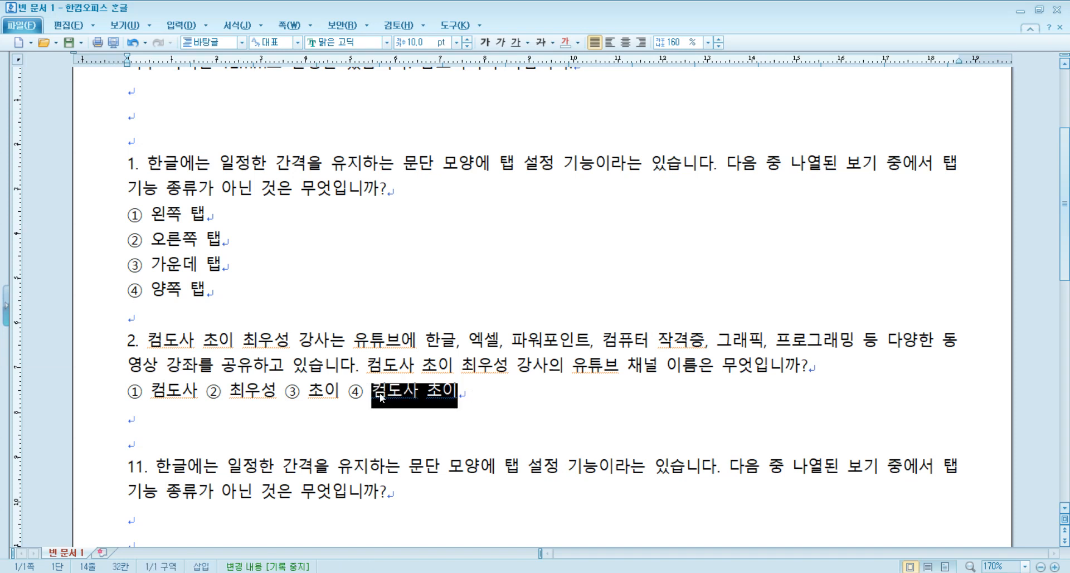
click(386, 393)
key(End)
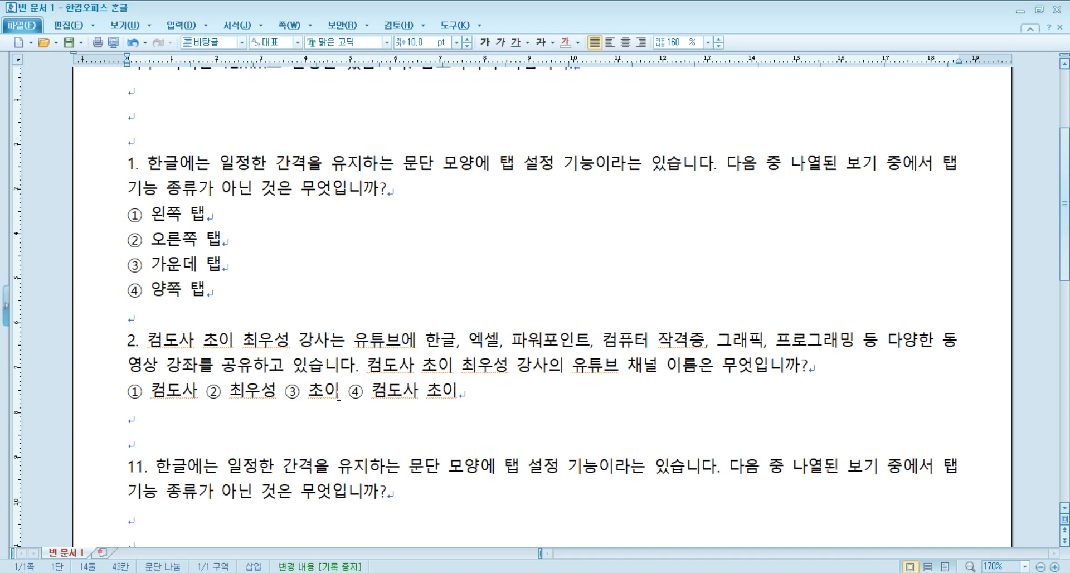
- Move choices ③ and ④ of question 2 onto a new line below choices ① and ②
click(286, 394)
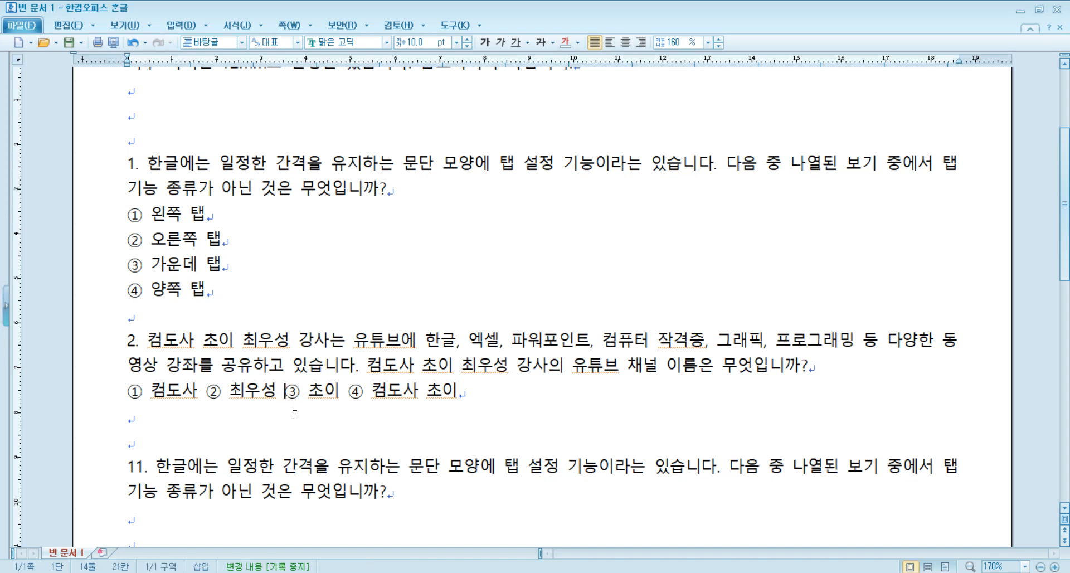
key(Return)
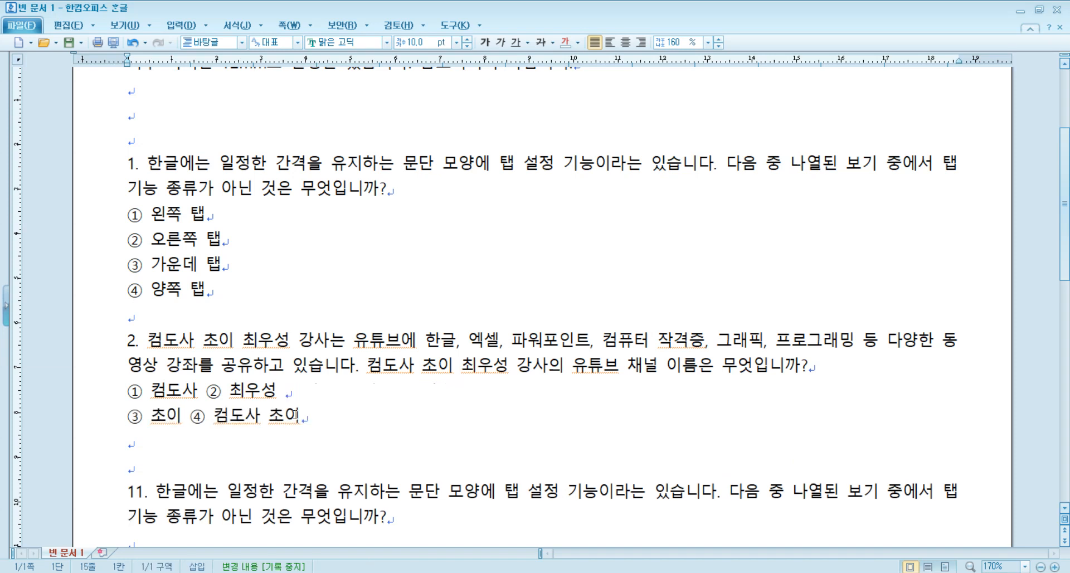
drag(128, 390, 337, 419)
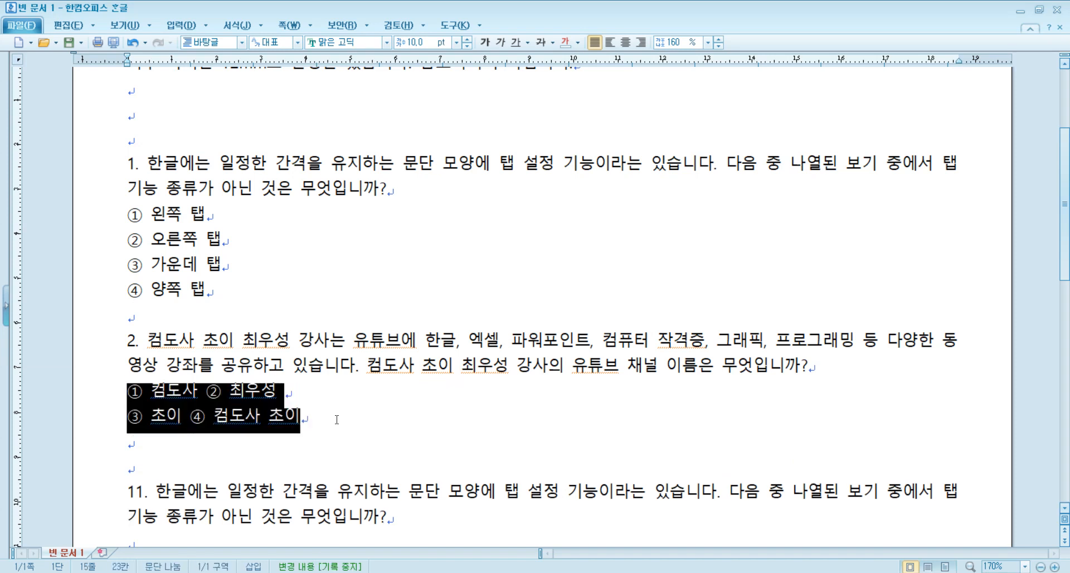
click(337, 419)
drag(141, 391, 306, 420)
click(306, 419)
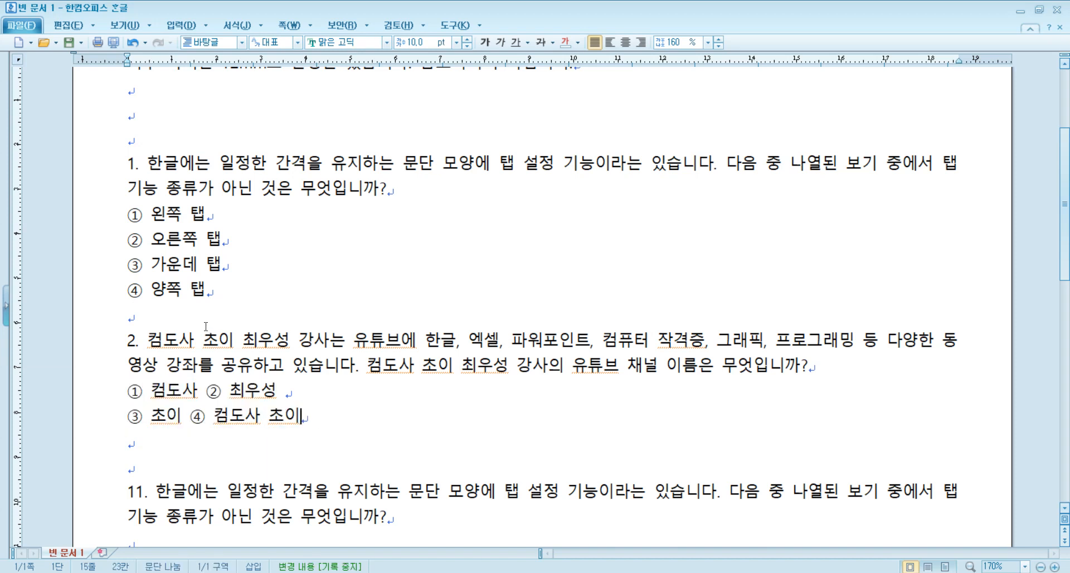
- Apply a hanging indent to question 1 at "한글에는" so its second line aligns with the text after the number
scroll(209, 303, up, 1)
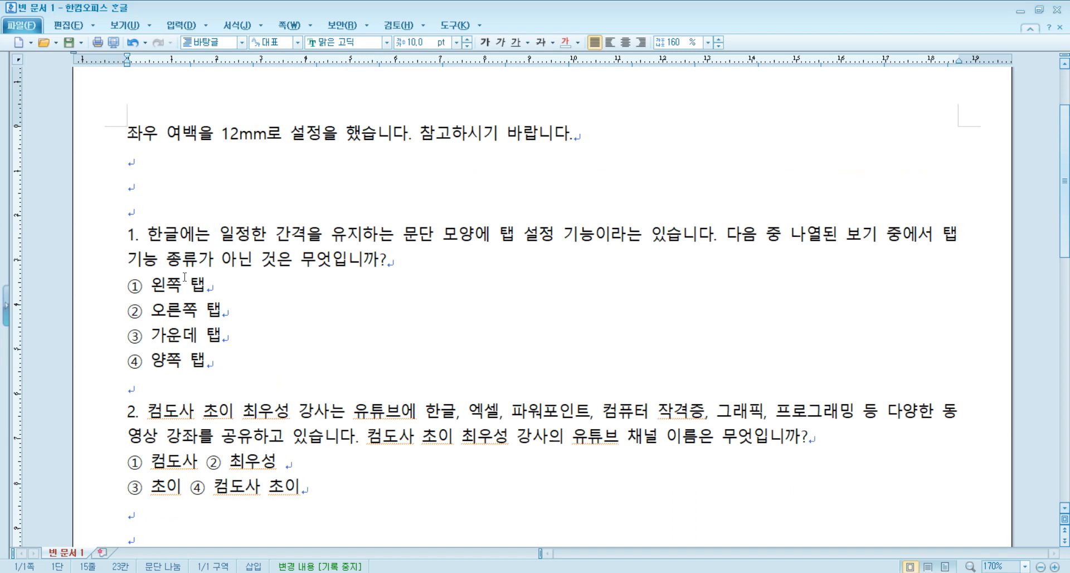
click(151, 234)
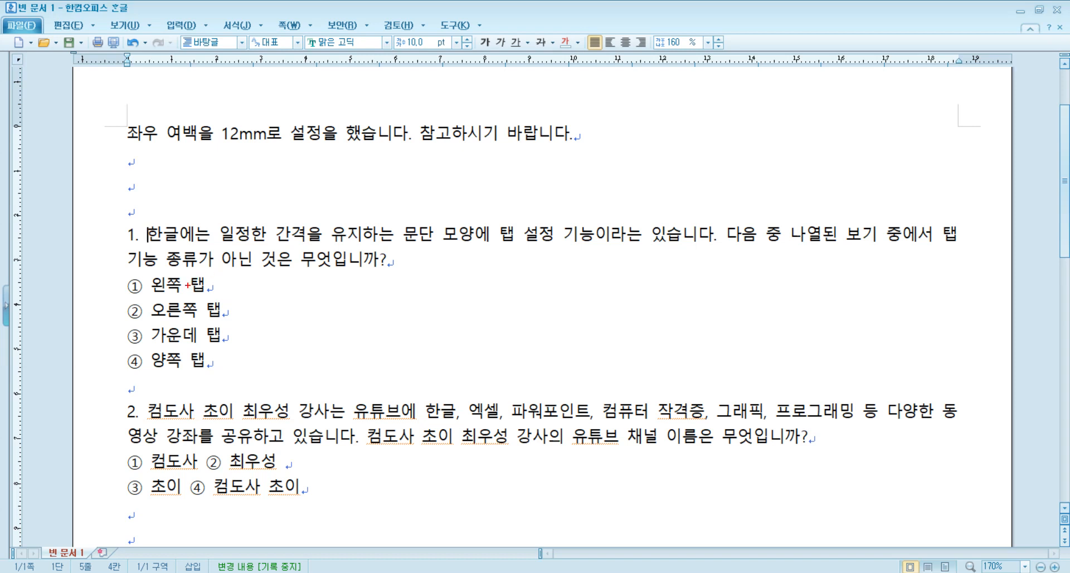
drag(124, 226, 147, 268)
key(Escape)
key(ctrl+2)
drag(146, 225, 147, 265)
key(Escape)
key(shift+Tab)
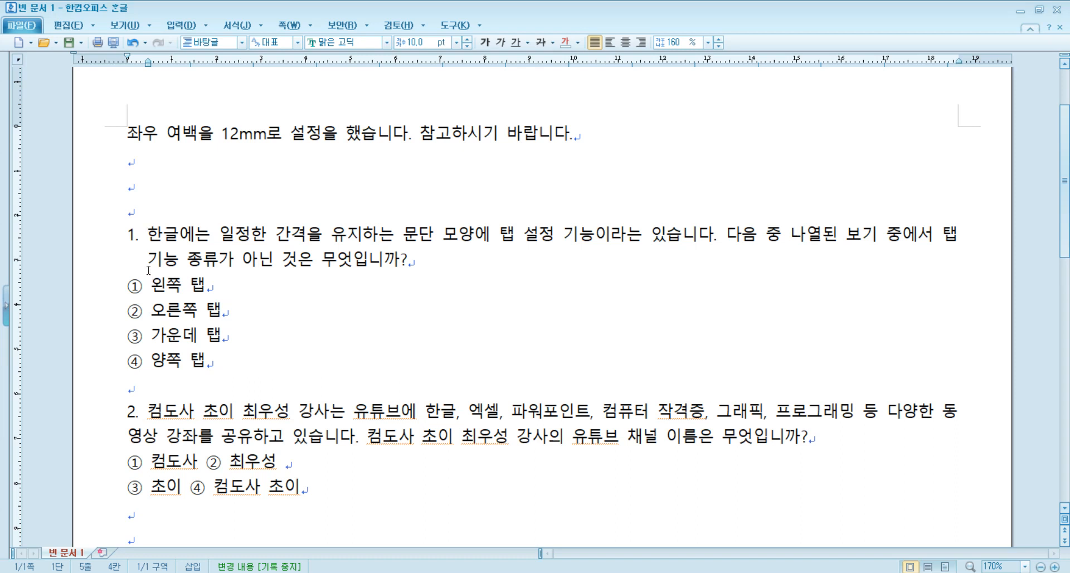
- Reset question 1's hanging indent to the margin and reapply it at "한글에는"
drag(148, 66, 127, 65)
click(130, 236)
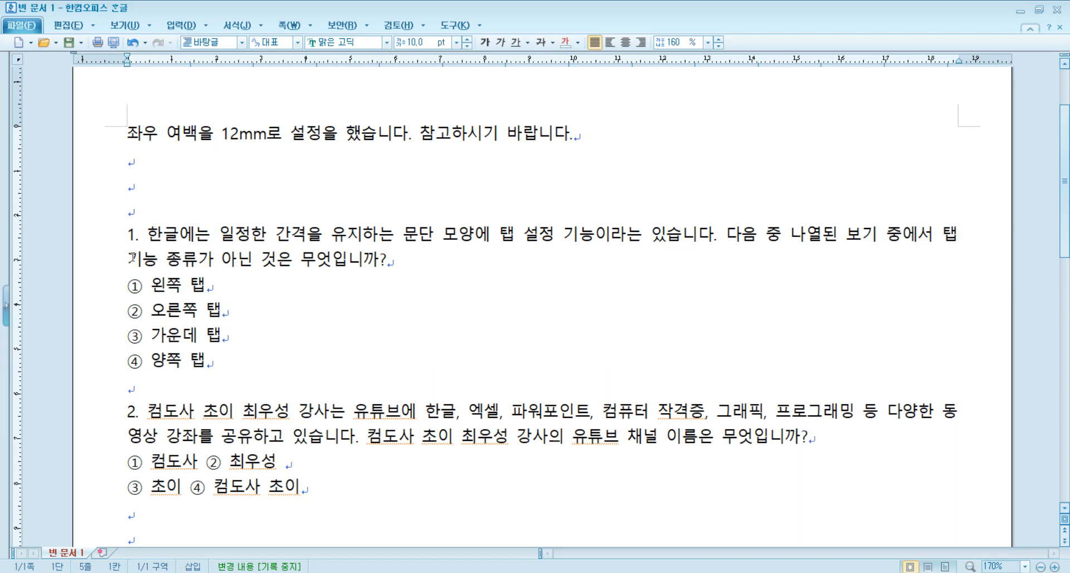
click(149, 233)
key(shift+Tab)
- Try the hanging indent directly after "1." in question 1, and set it back to start at "한글에는"
key(Left)
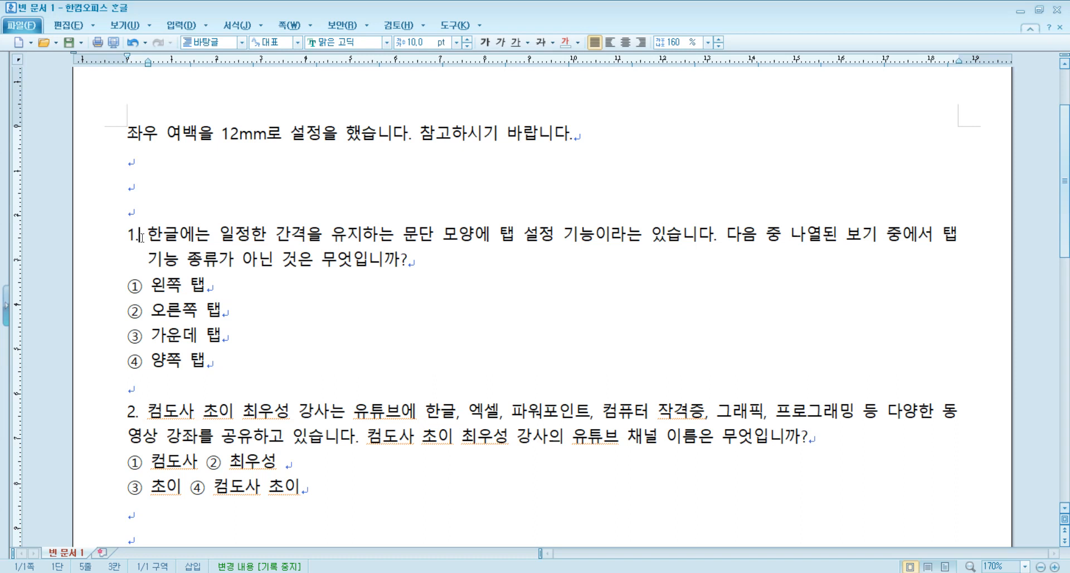
key(shift+Tab)
click(152, 234)
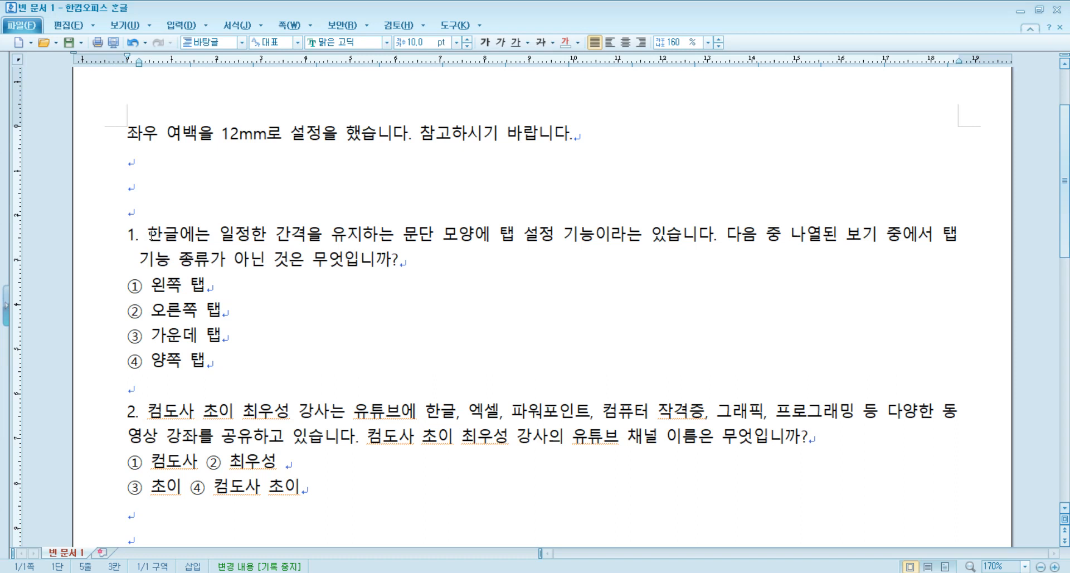
key(shift+Tab)
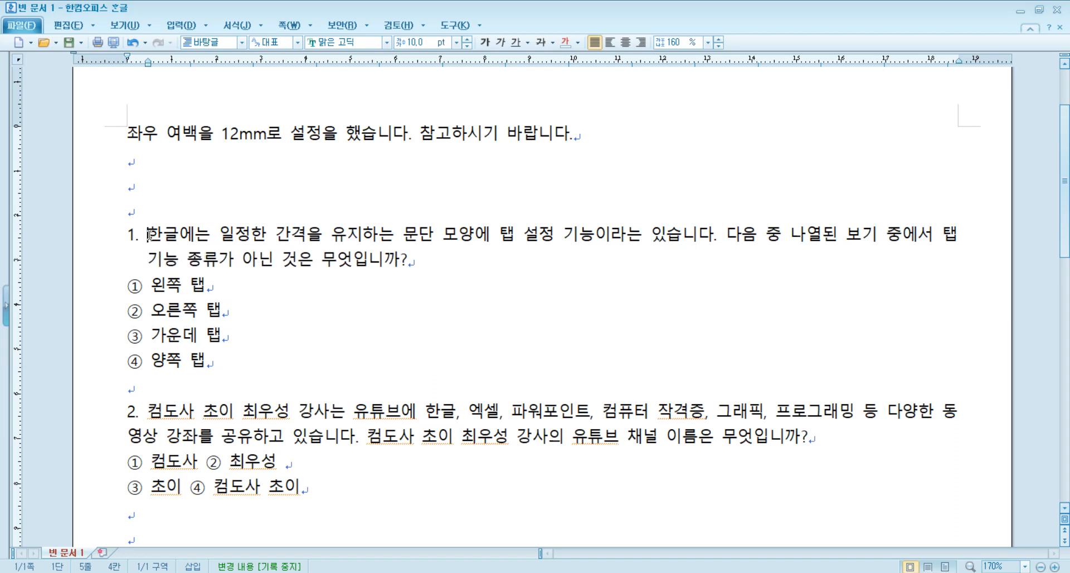
- Check question 1's first-line hanging indent value in the paragraph shape settings, leaving them unchanged
drag(149, 242, 150, 255)
click(149, 252)
key(Up)
click(237, 25)
click(267, 66)
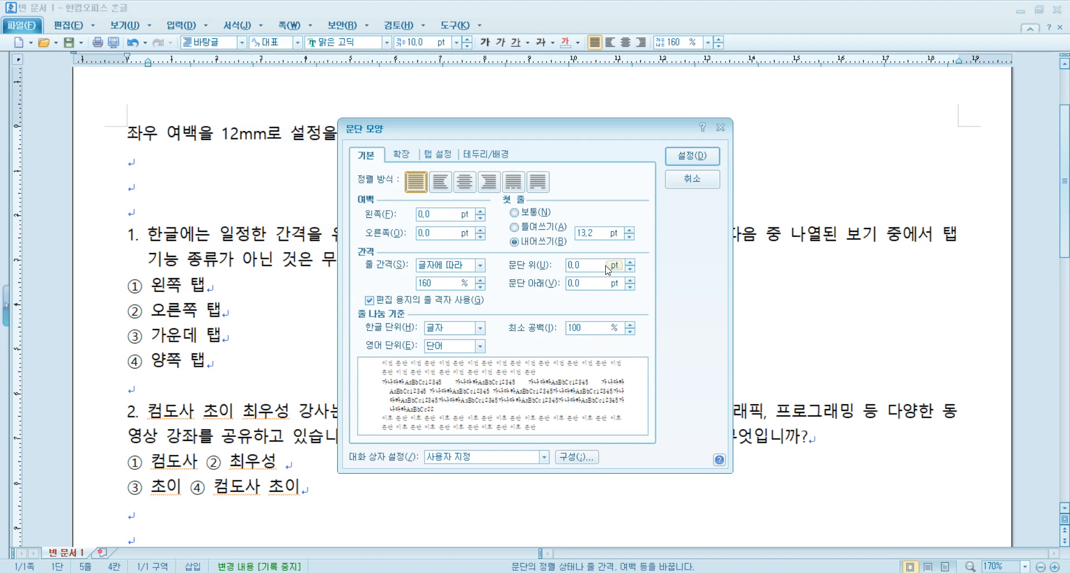
mouse_move(504, 231)
mouse_down()
mouse_move(640, 259)
mouse_move(567, 252)
mouse_move(606, 249)
mouse_up()
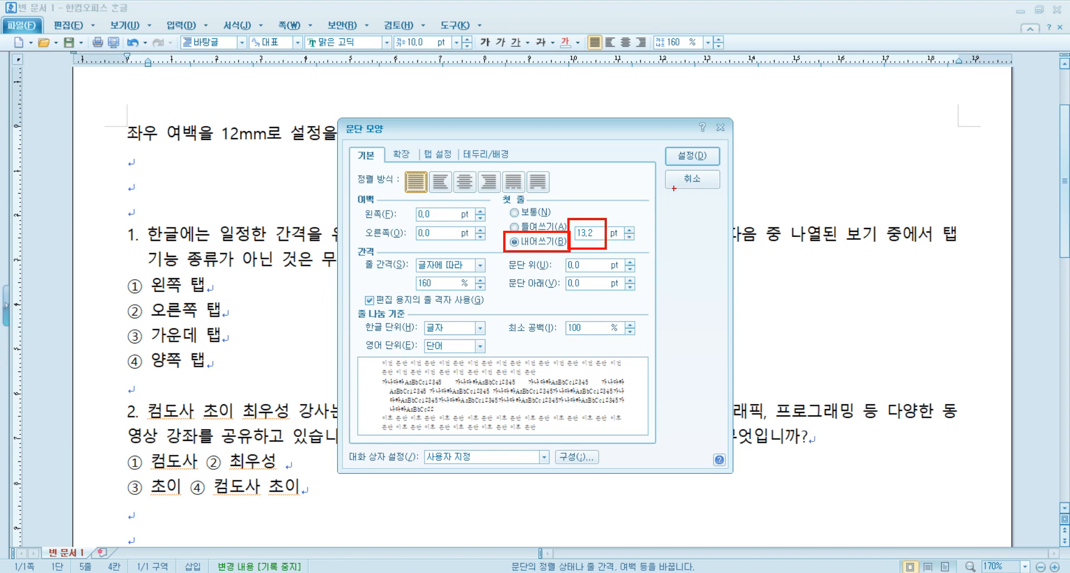
key(Escape)
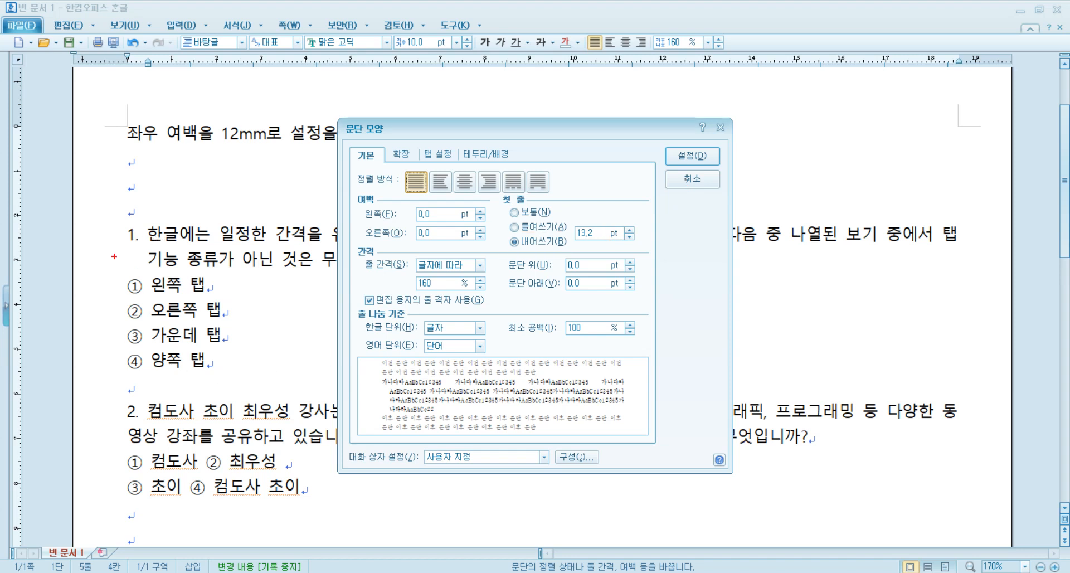
mouse_move(127, 206)
mouse_down()
mouse_move(129, 221)
mouse_move(151, 211)
mouse_move(149, 249)
mouse_up()
click(692, 178)
- Apply a hanging indent to question 2 at the first word after its number
key(Down)
key(Down)
key(Down)
key(Down)
key(Down)
key(Down)
key(Down)
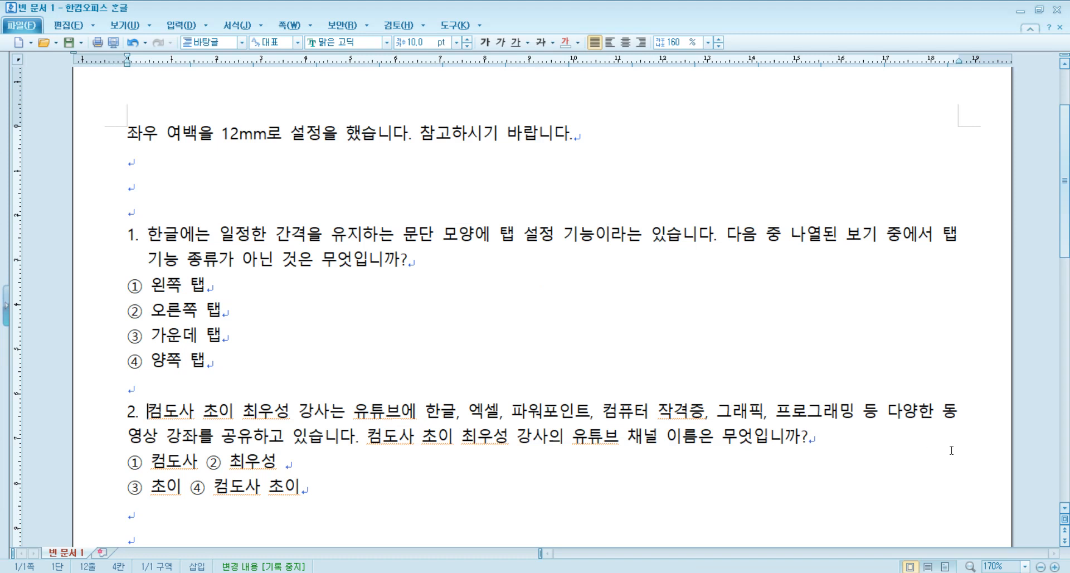
key(shift+Tab)
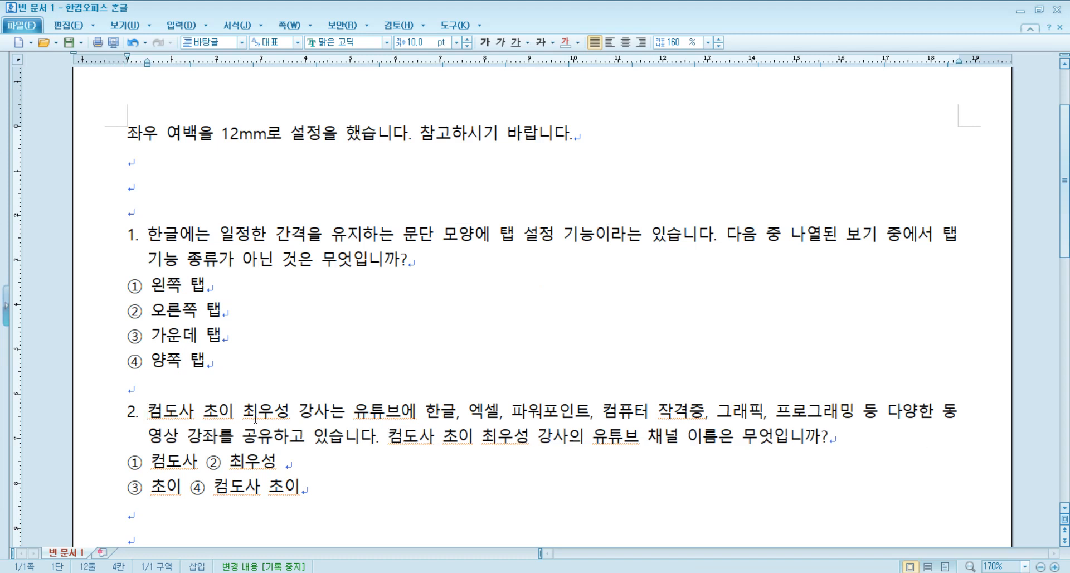
- Check question 2's first-line hanging indent value in the paragraph shape settings, leaving them unchanged
click(197, 411)
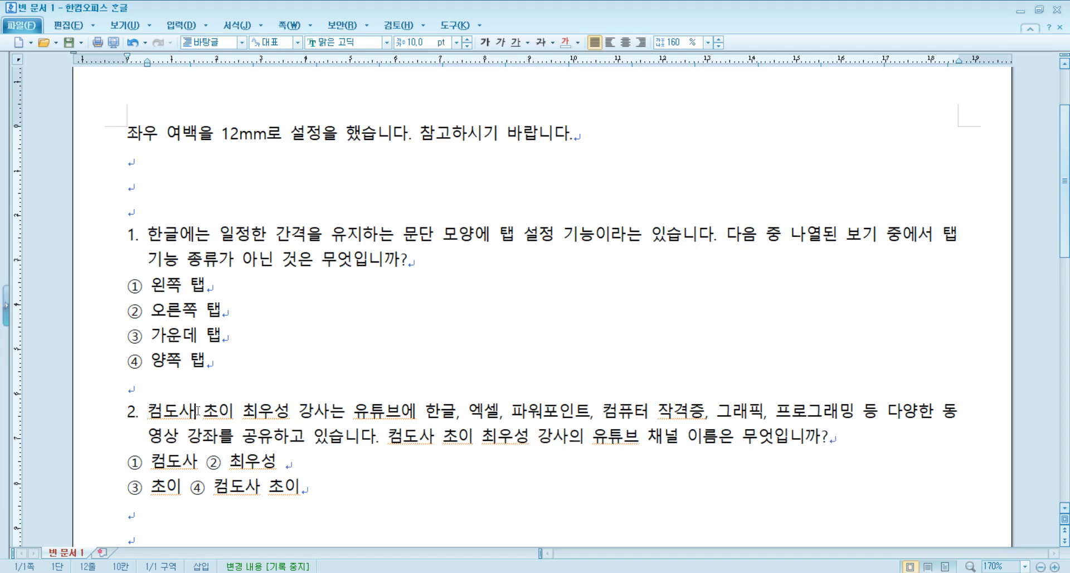
click(255, 25)
click(262, 57)
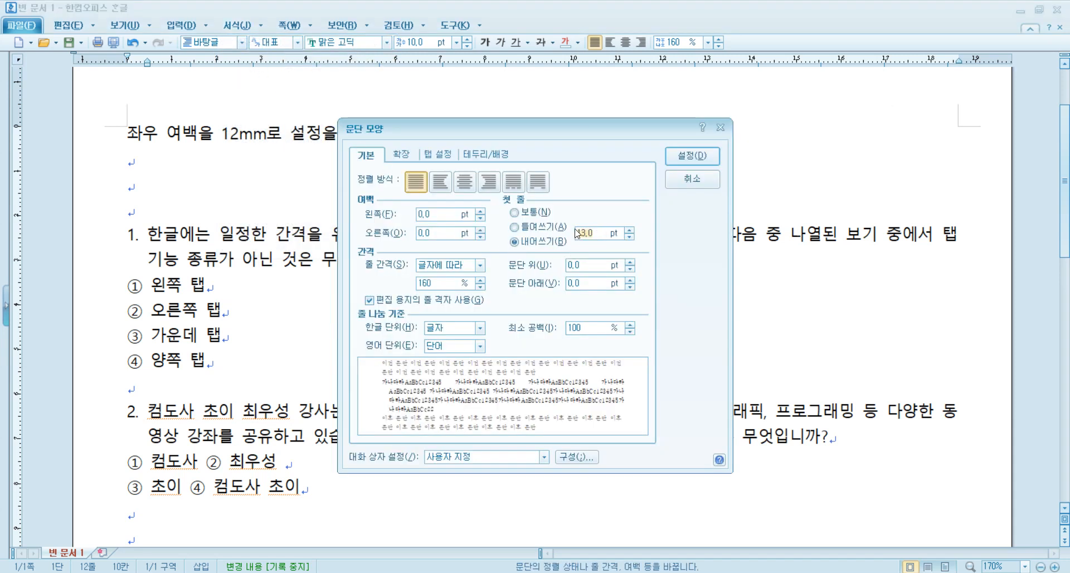
click(695, 183)
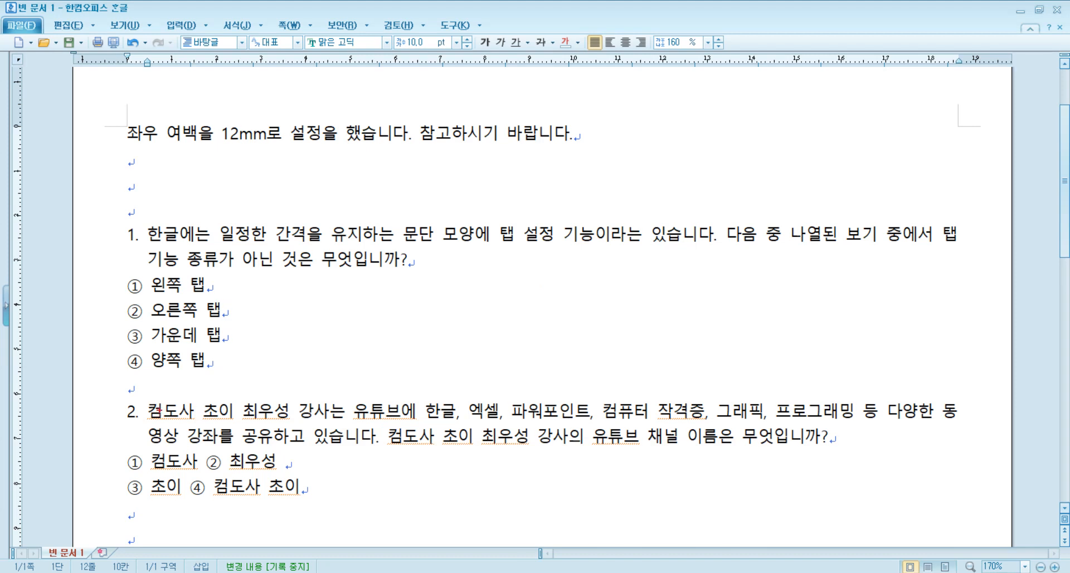
click(124, 233)
drag(146, 213, 147, 264)
mouse_move(131, 225)
mouse_down()
mouse_move(146, 222)
mouse_move(143, 232)
mouse_up()
mouse_move(127, 399)
mouse_down()
mouse_move(127, 452)
mouse_move(148, 415)
mouse_move(149, 449)
mouse_move(146, 400)
mouse_move(146, 409)
mouse_up()
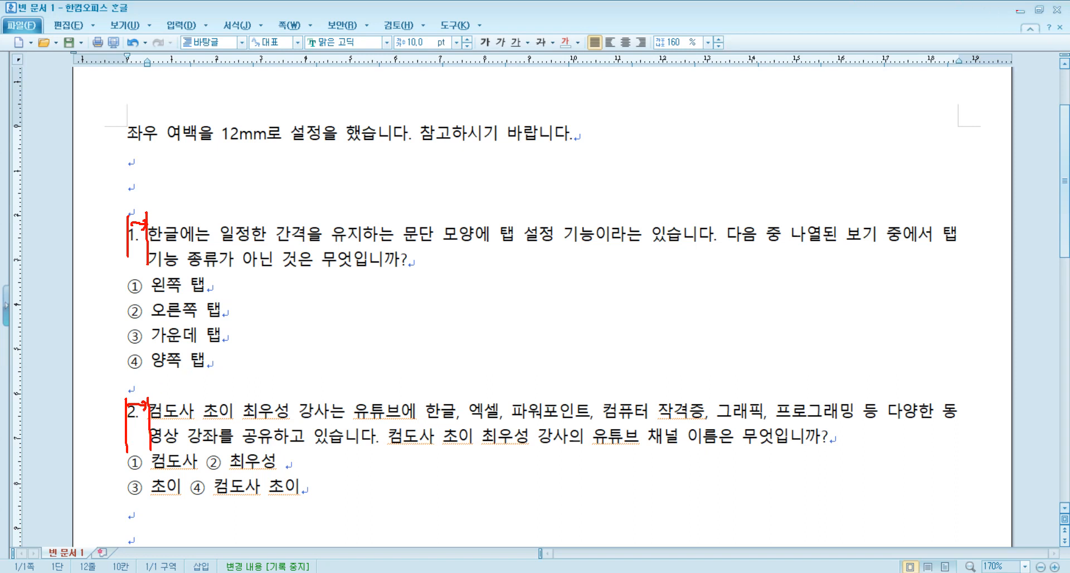
drag(680, 19, 693, 16)
mouse_move(955, 217)
mouse_down()
mouse_move(961, 228)
mouse_move(973, 212)
mouse_up()
drag(955, 400, 966, 393)
mouse_move(642, 225)
mouse_down()
mouse_move(642, 247)
mouse_move(651, 245)
mouse_up()
drag(142, 227, 142, 248)
mouse_move(204, 227)
mouse_down()
mouse_move(208, 244)
mouse_move(277, 244)
mouse_up()
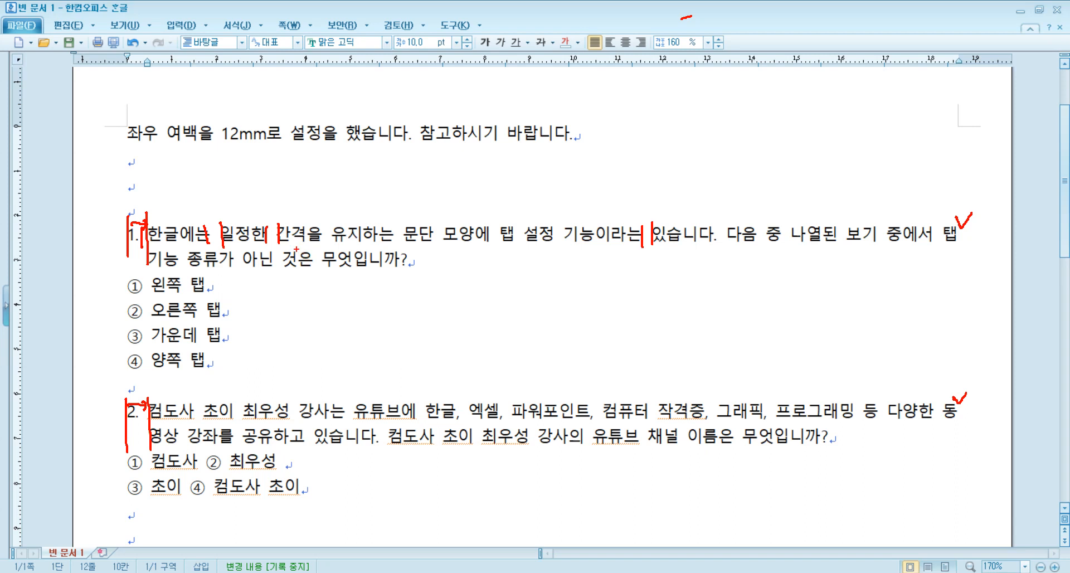
key(Escape)
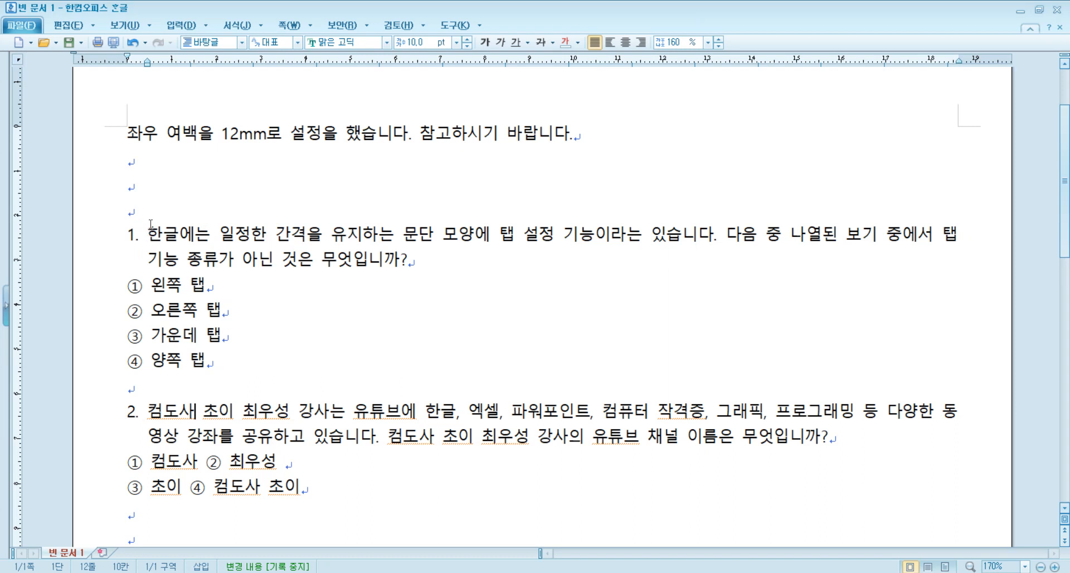
mouse_move(167, 190)
mouse_down()
mouse_move(167, 206)
mouse_move(201, 212)
mouse_up()
drag(158, 248, 151, 259)
drag(149, 384, 150, 398)
drag(140, 407, 143, 421)
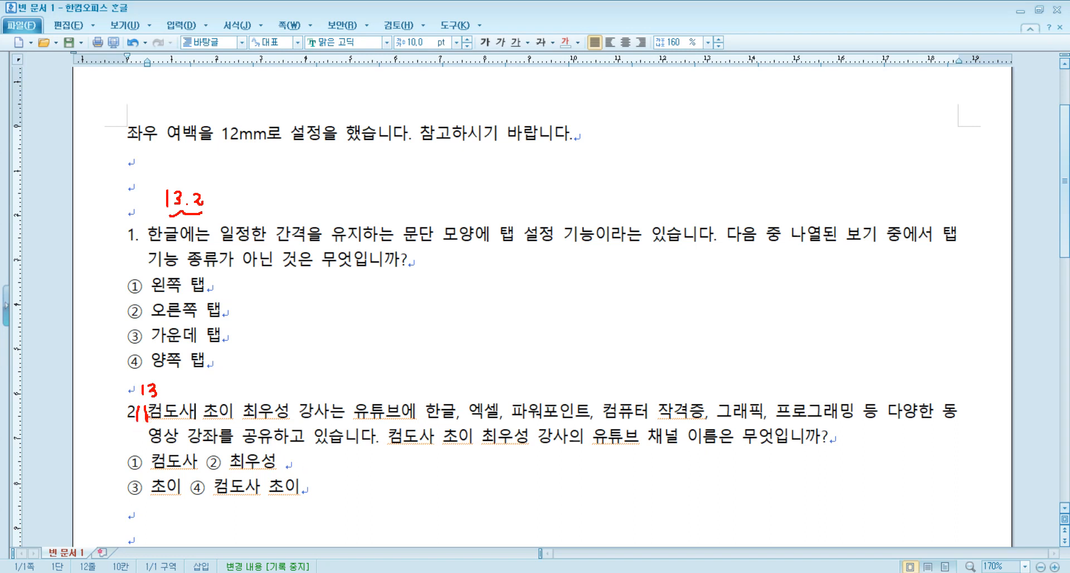
key(Escape)
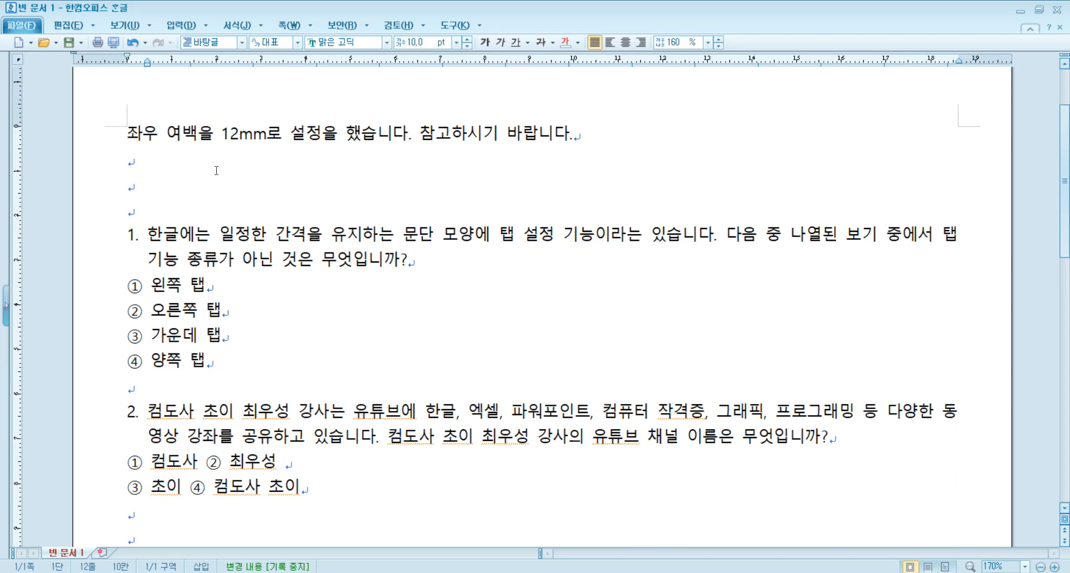
- Replace the ordinary space after question 1's number with a non-breaking space (묶음 빈칸)
click(148, 234)
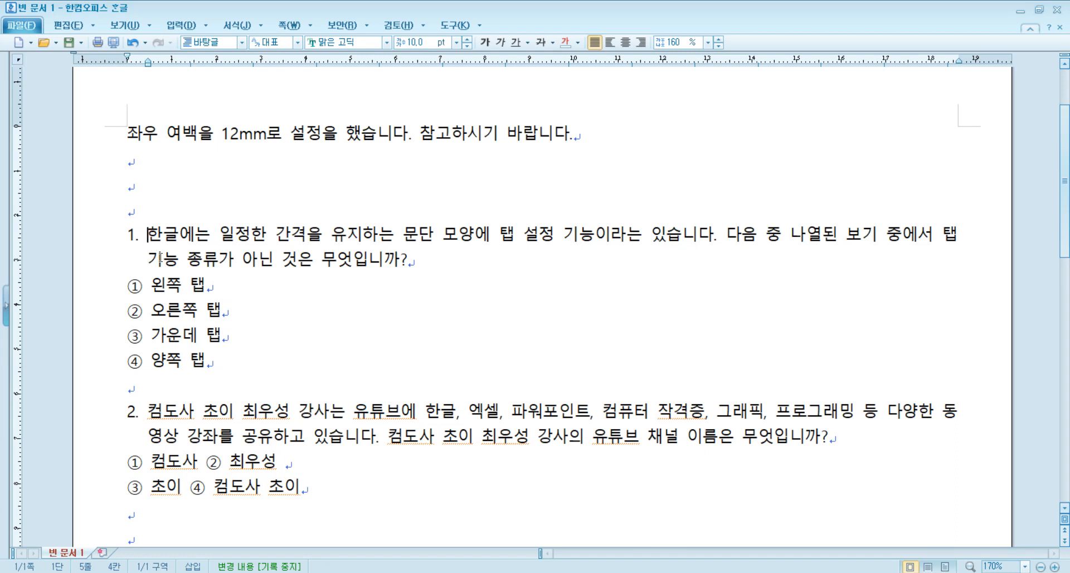
key(BackSpace)
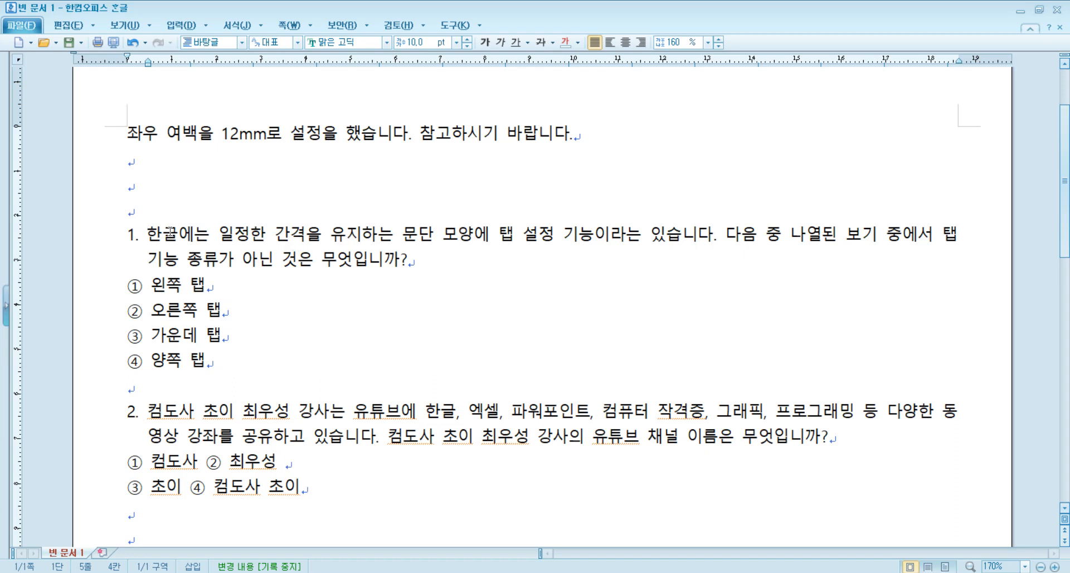
- Add the note "묶음 빈칸 : Ctrl + Shift + 스페이스바" on the empty line below the margin note
click(146, 162)
text(묶음 빈카)
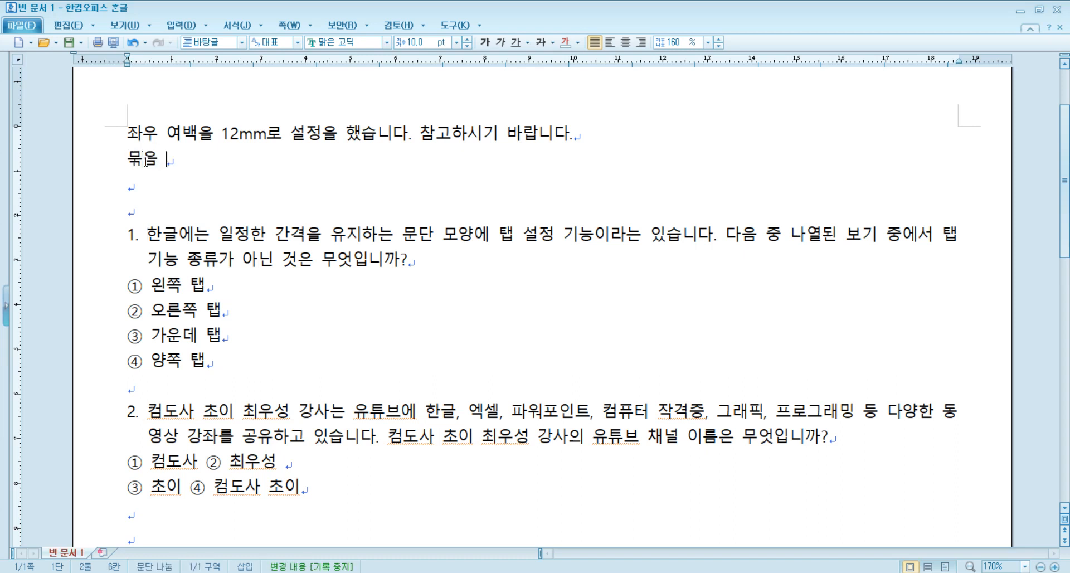
text(ㄴ : )
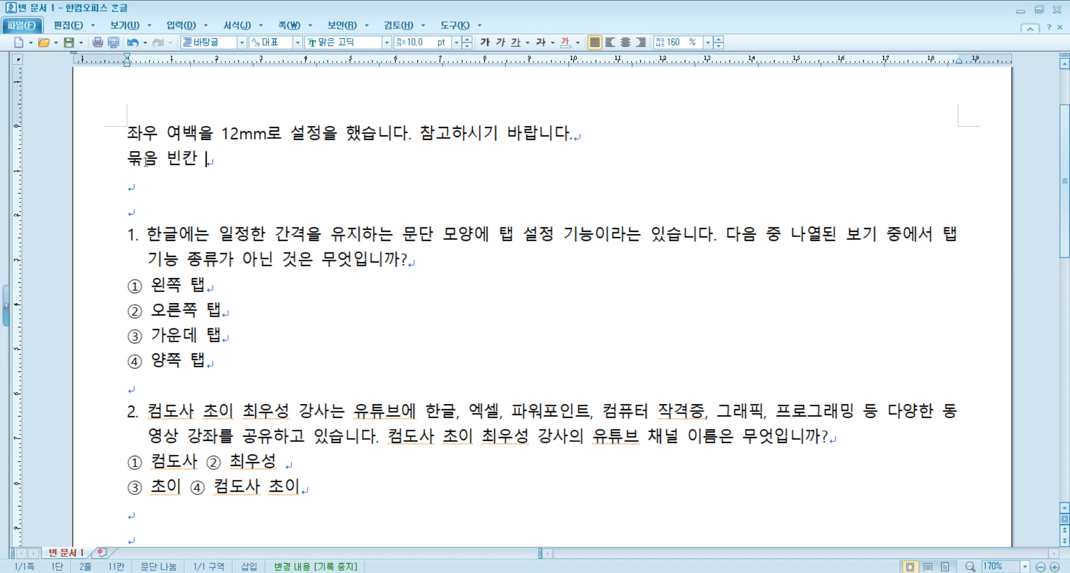
text(cTRL)
key(BackSpace)
key(BackSpace)
key(BackSpace)
key(BackSpace)
key(BackSpace)
key(BackSpace)
text(Ctrl + Shi)
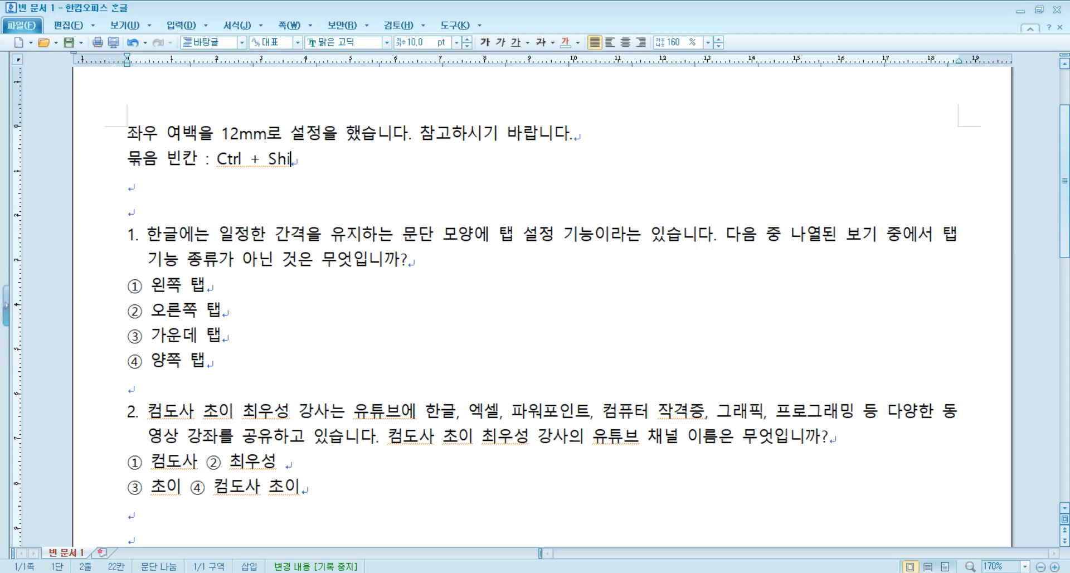
text(ft + 스페이스바)
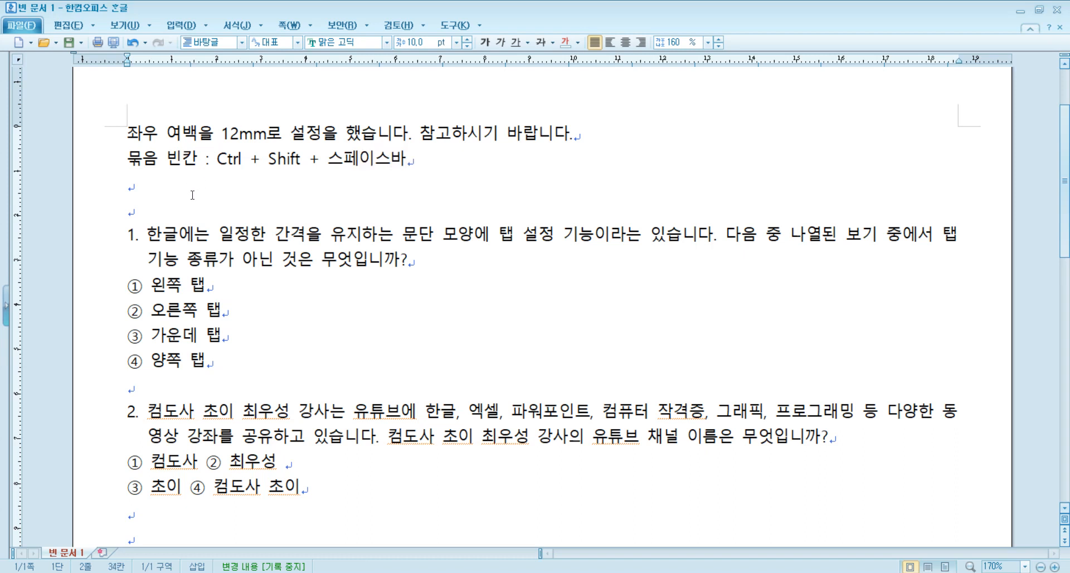
- Delete the ordinary space between question 2's number and its first word
click(143, 240)
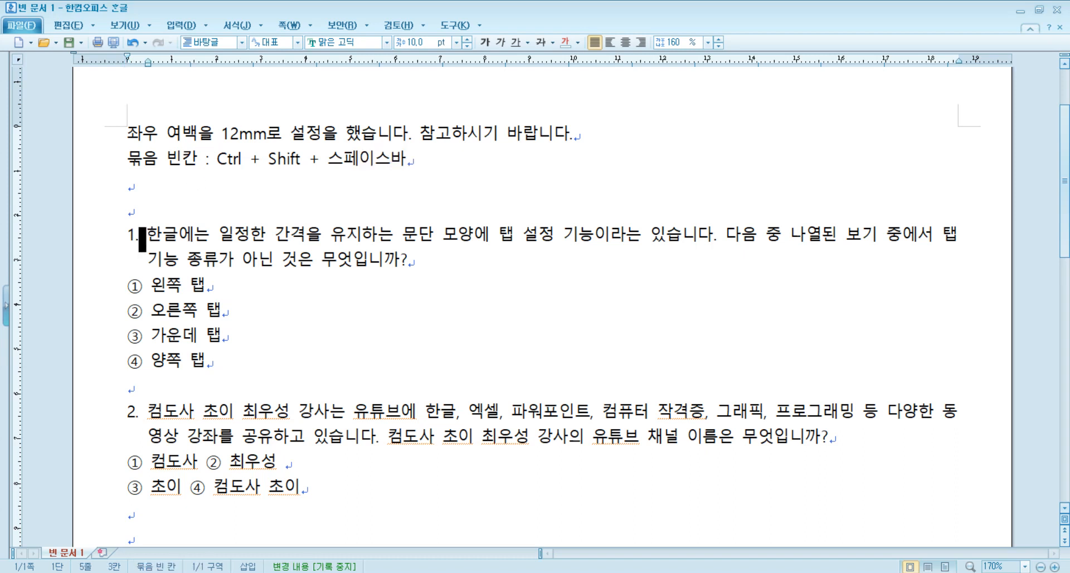
click(147, 411)
click(142, 412)
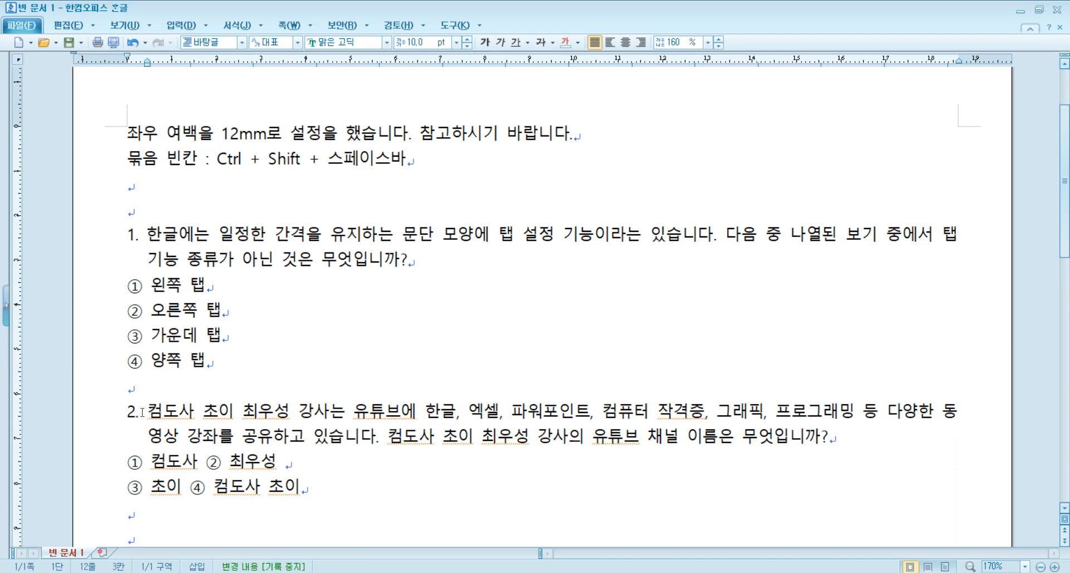
key(Delete)
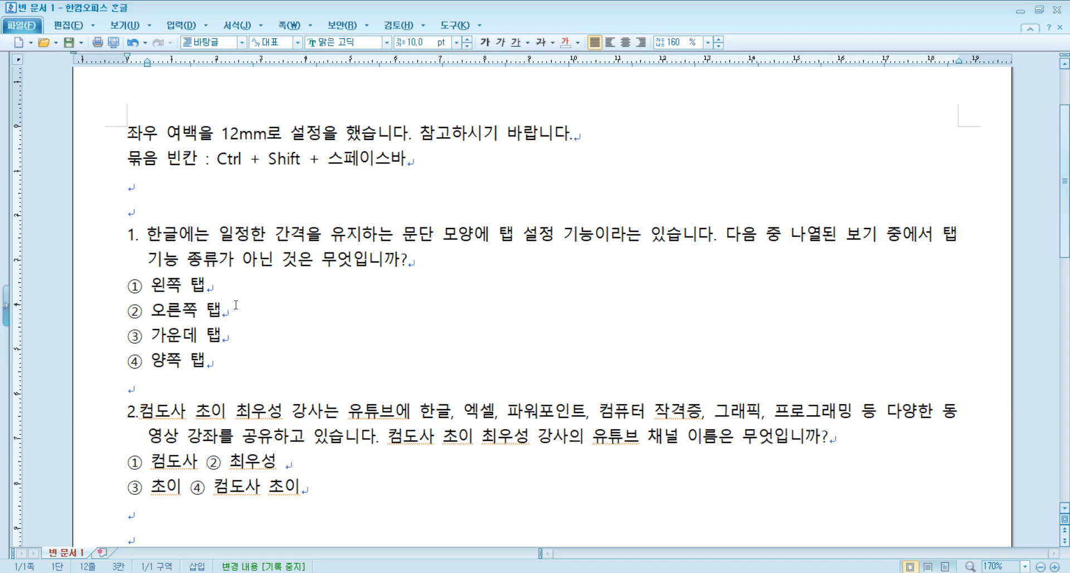
- Change "Shift" to "Alt" in the 묶음 빈칸 note so it reads "Ctrl + Alt + 스페이스바"
drag(268, 159, 290, 158)
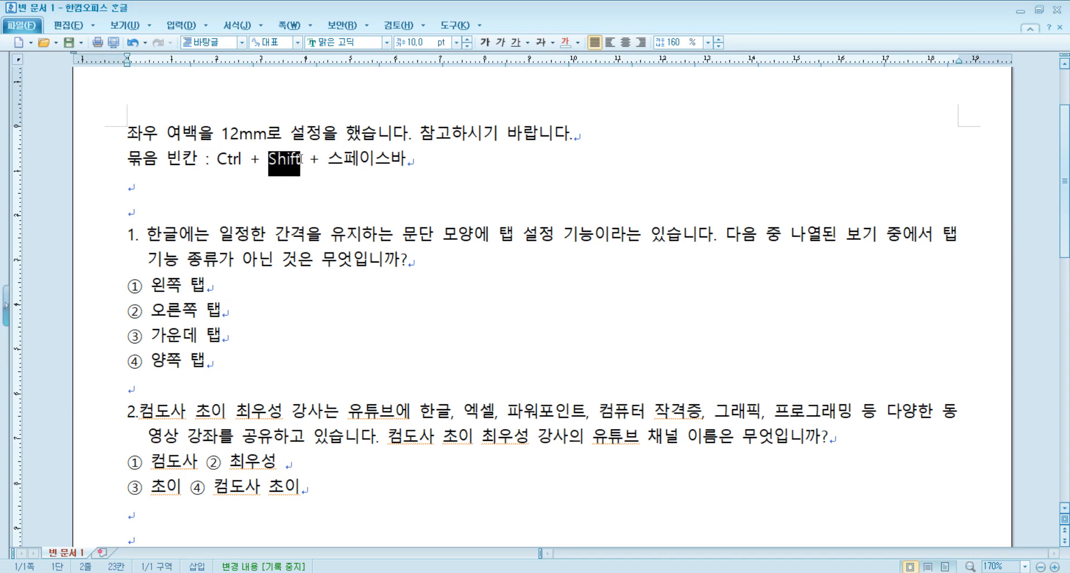
text(Alt)
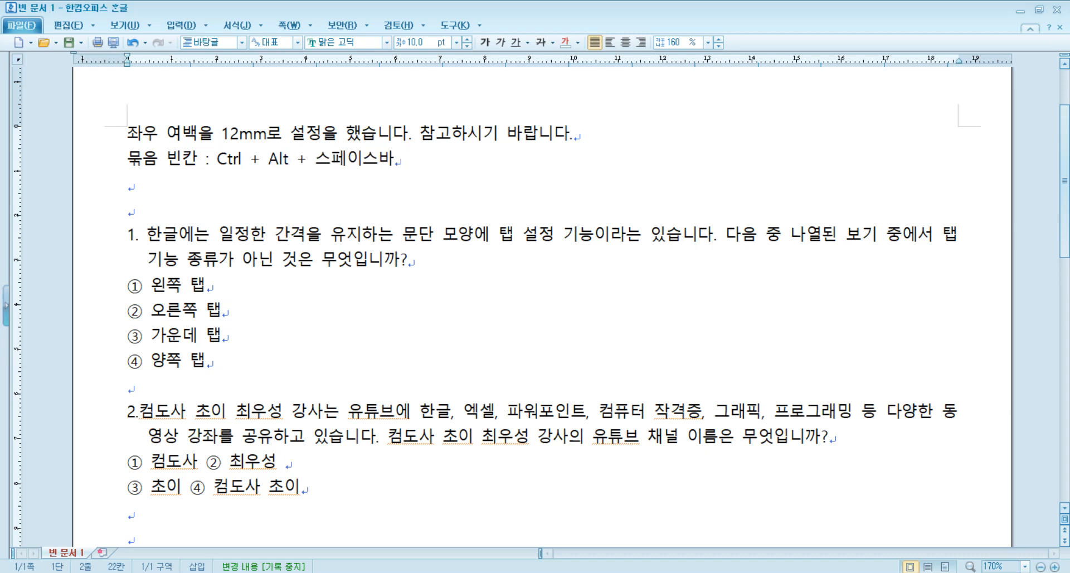
- Insert a non-breaking space after question 2's number and reapply the hanging indents of questions 1 and 2 at their first words
click(144, 412)
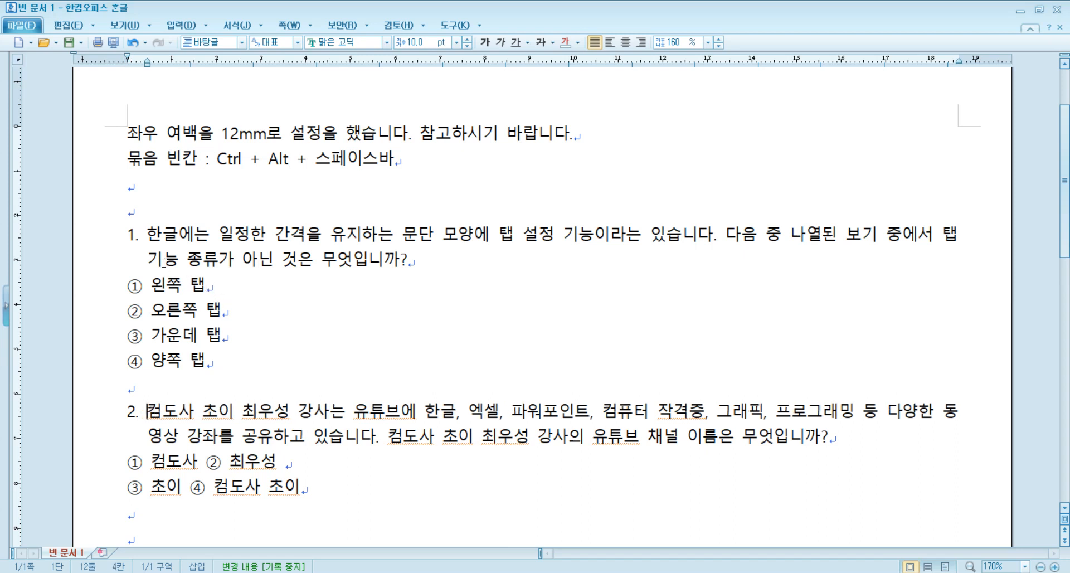
click(148, 235)
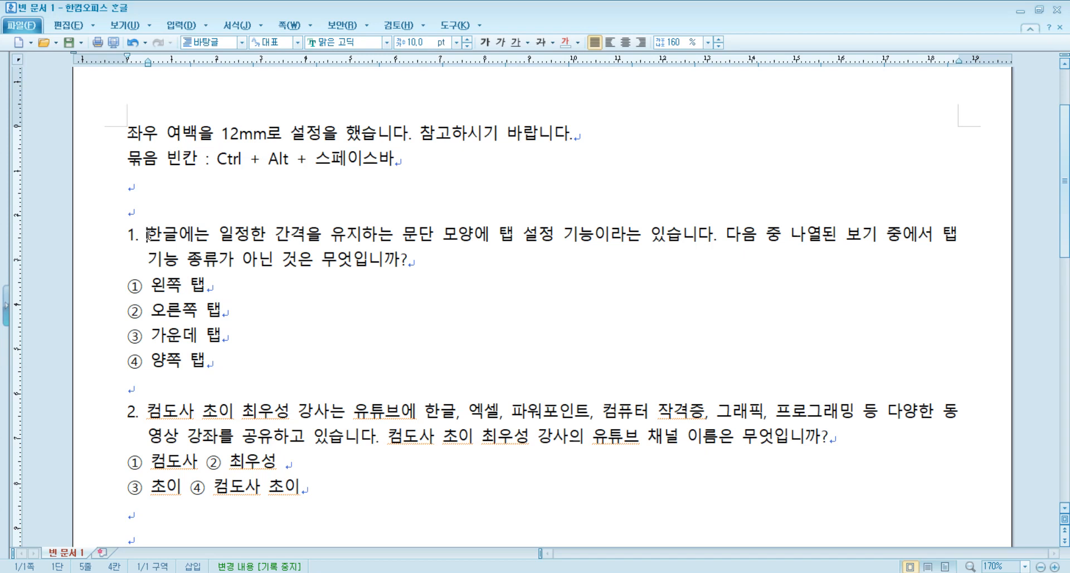
click(150, 412)
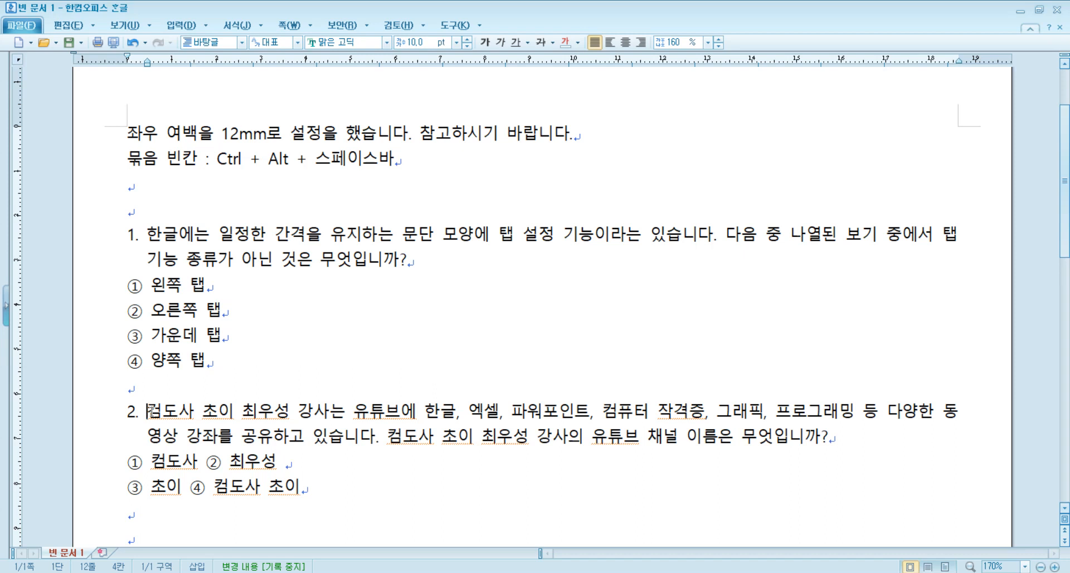
- Compare the first-line hanging indent values of questions 2 and 1 in the paragraph shape settings, leaving them unchanged
key(alt+t)
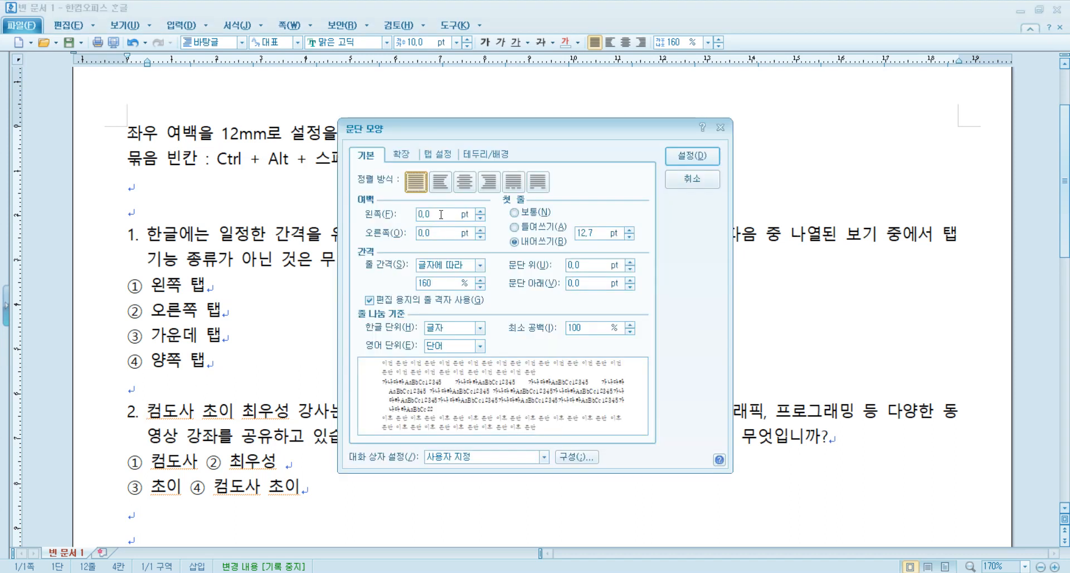
key(Escape)
click(149, 235)
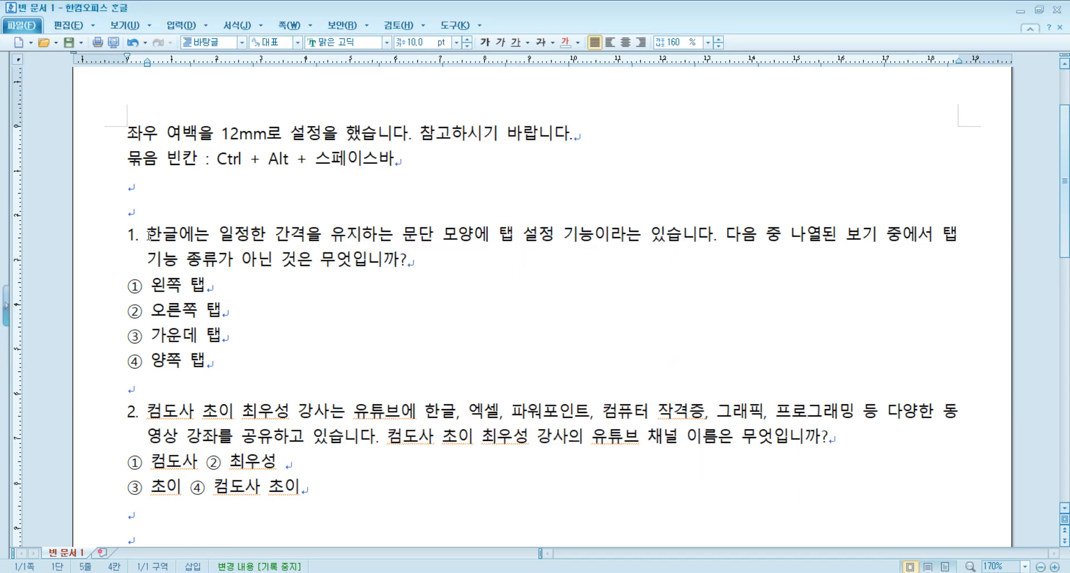
key(alt+t)
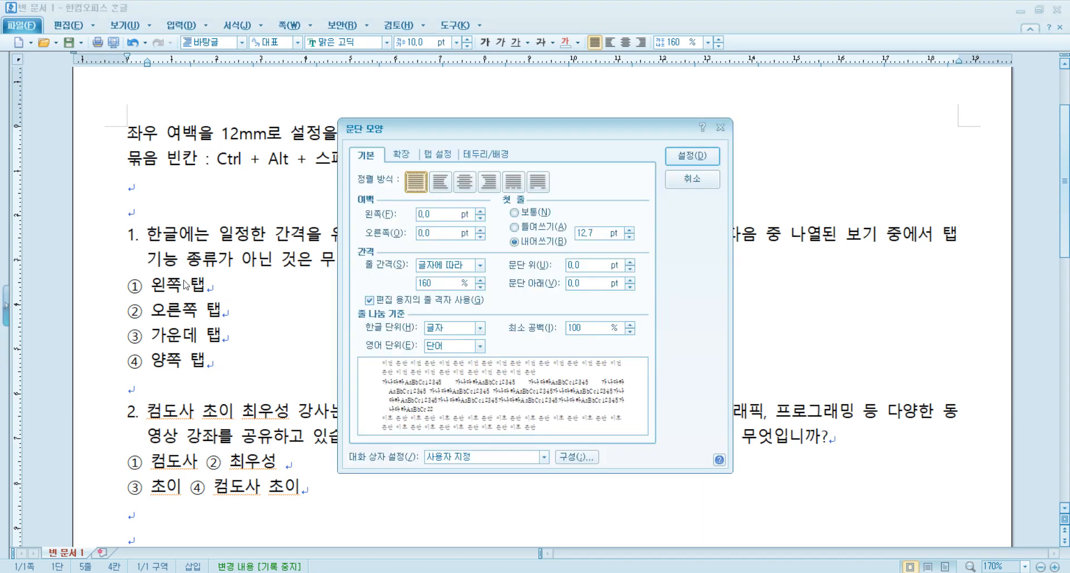
key(Escape)
drag(127, 159, 414, 157)
click(214, 239)
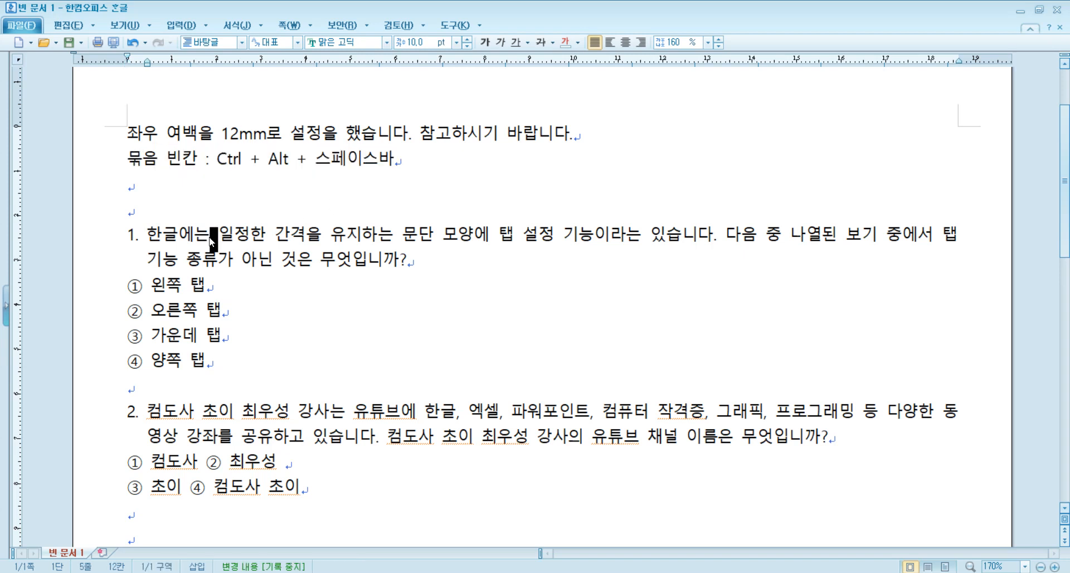
click(141, 236)
click(152, 412)
drag(149, 238, 140, 236)
click(165, 245)
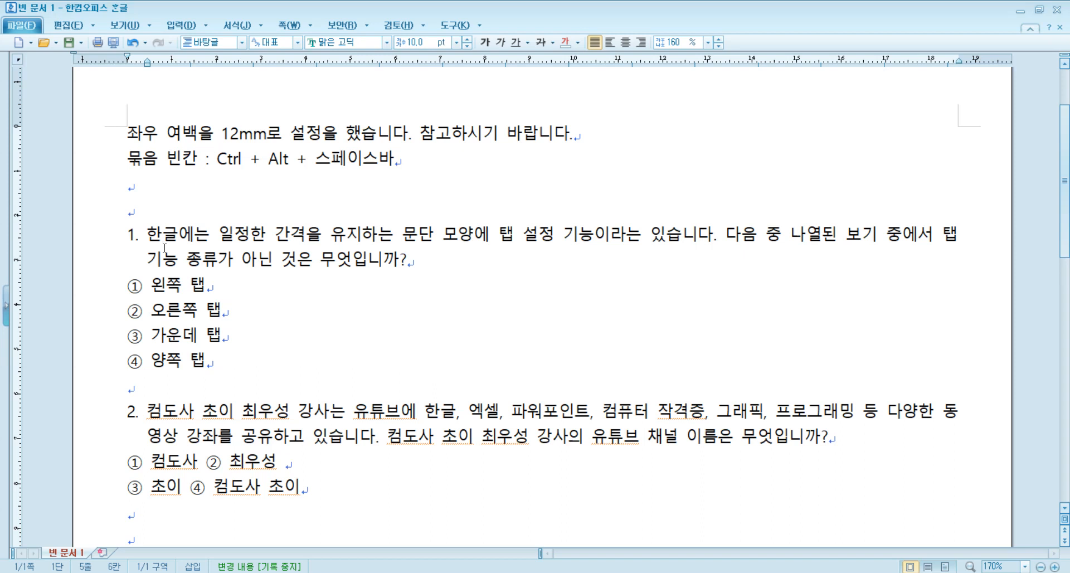
- Try a hanging indent on question 11 at "한글에는" and check its value in the paragraph shape settings
scroll(167, 267, down, 4)
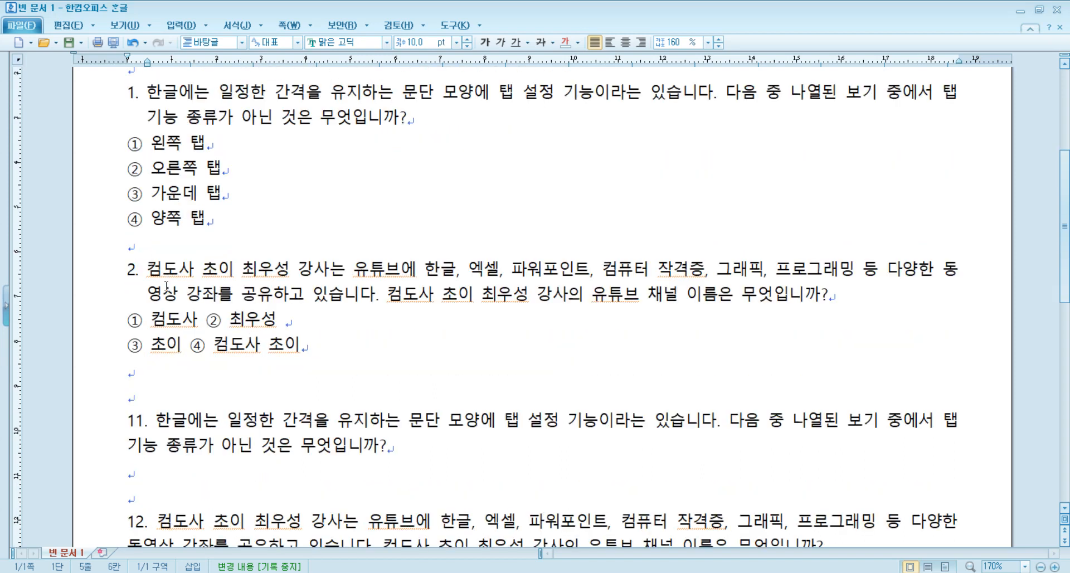
drag(157, 348, 126, 349)
click(161, 349)
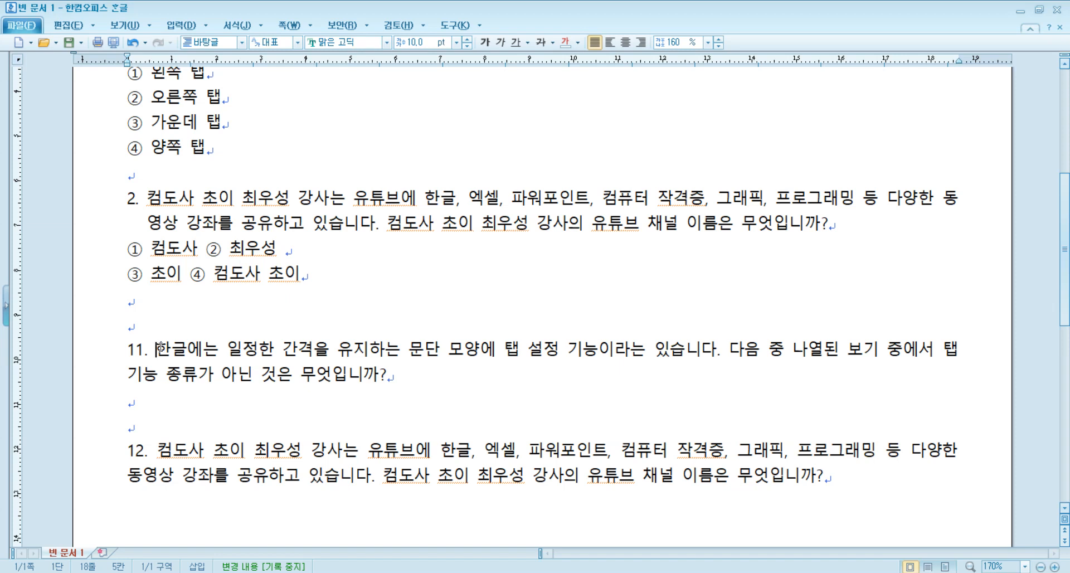
key(shift+Tab)
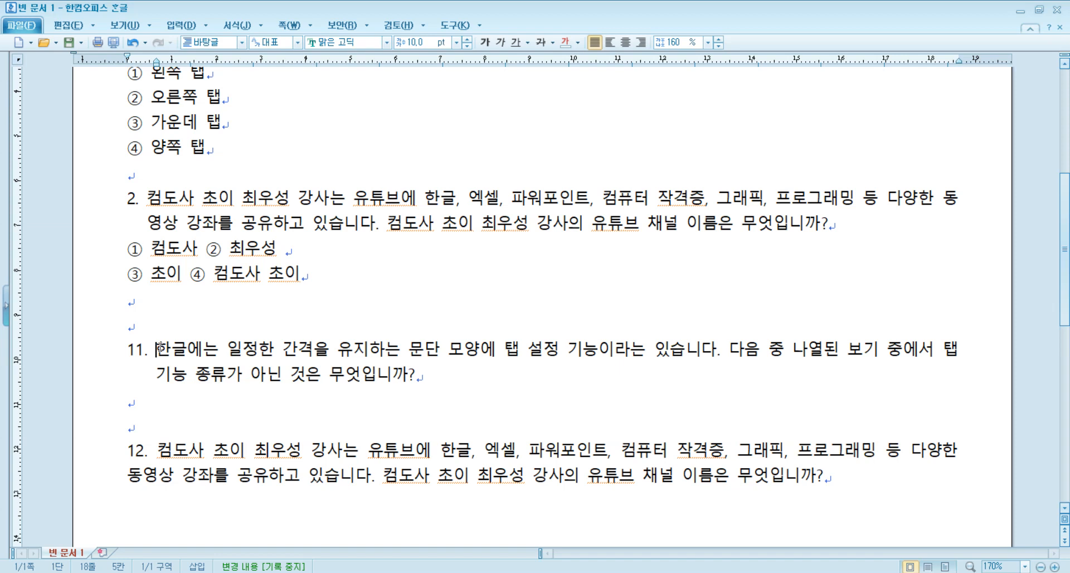
key(alt+t)
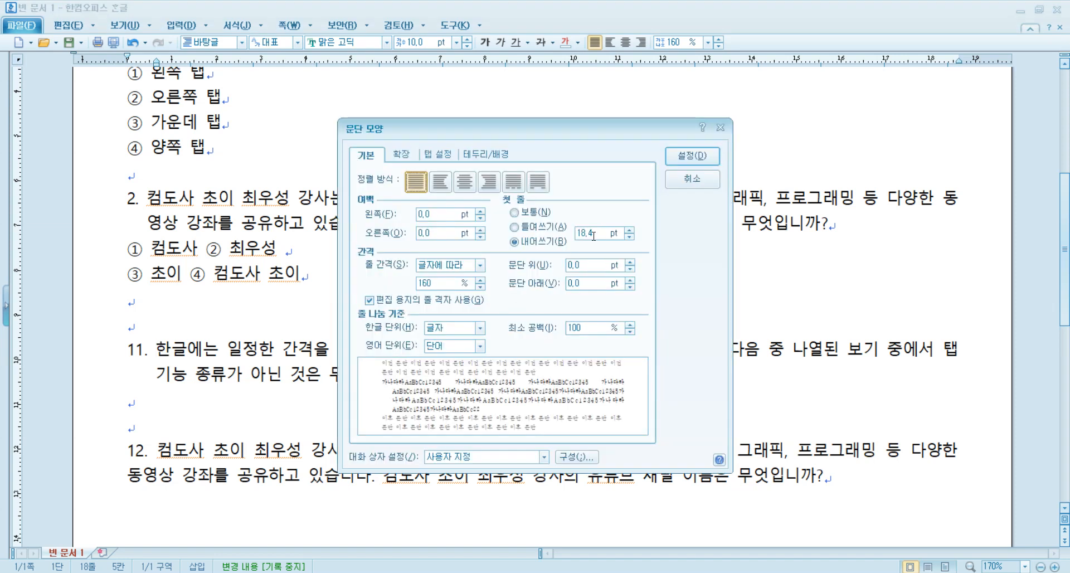
key(Escape)
- Try a hanging indent on question 12 at its first word and check its value in the paragraph shape settings
click(162, 449)
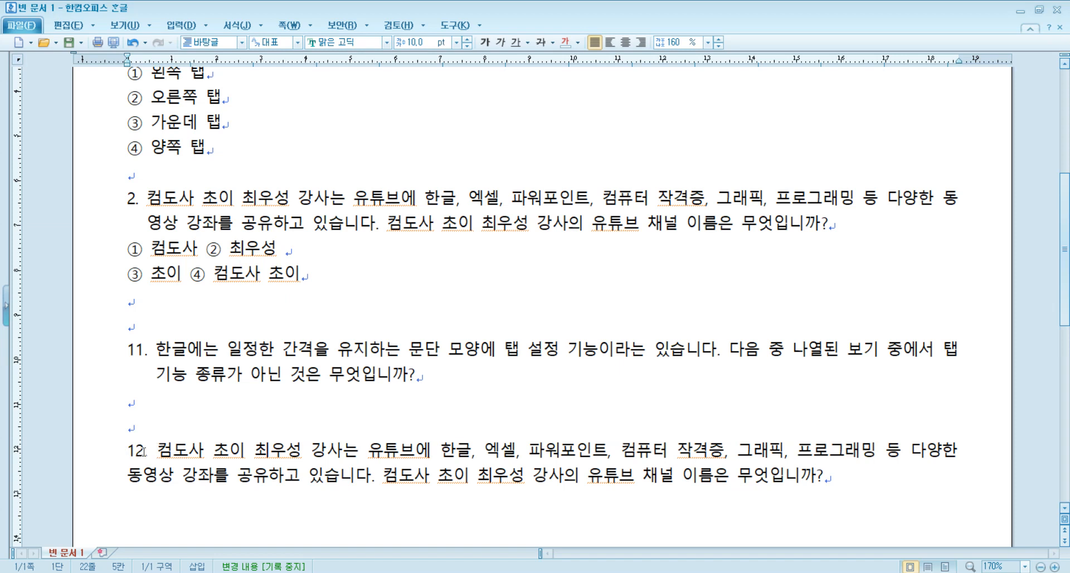
key(shift+Tab)
text(T)
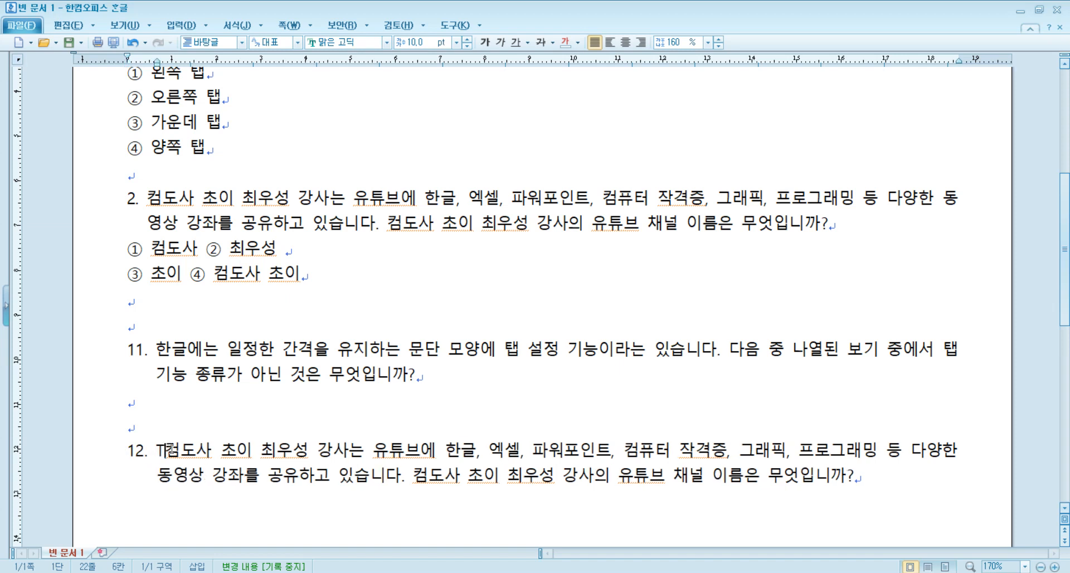
key(BackSpace)
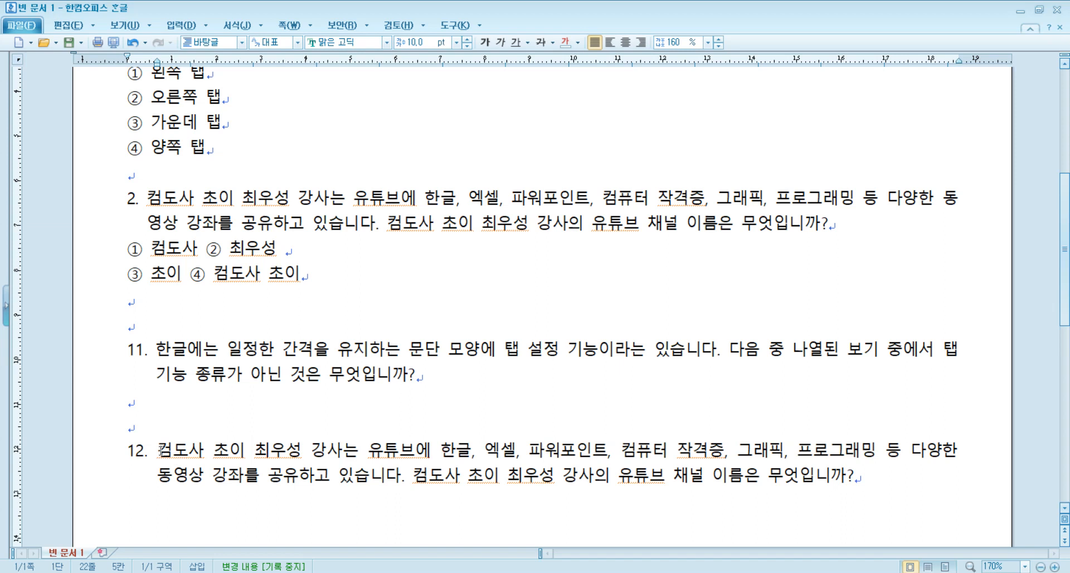
key(alt+t)
key(Escape)
- Undo the hanging indents applied to questions 12 and 11
key(ctrl+z)
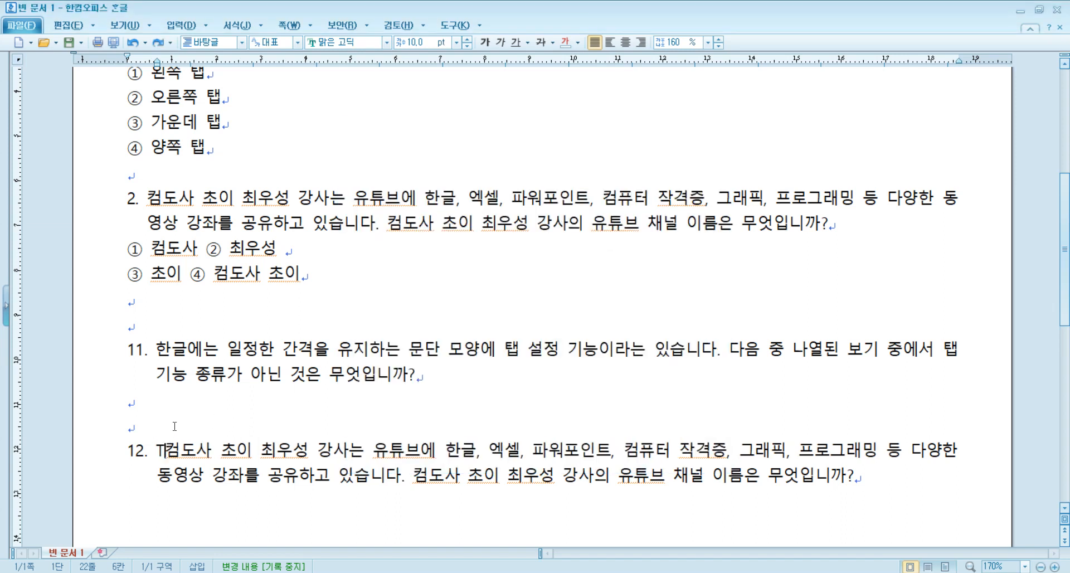
key(ctrl+z)
key(ctrl+z)
click(153, 354)
key(ctrl+z)
- Replace the ordinary spaces after "11." and "12." with non-breaking spaces (묶음 빈칸)
click(154, 353)
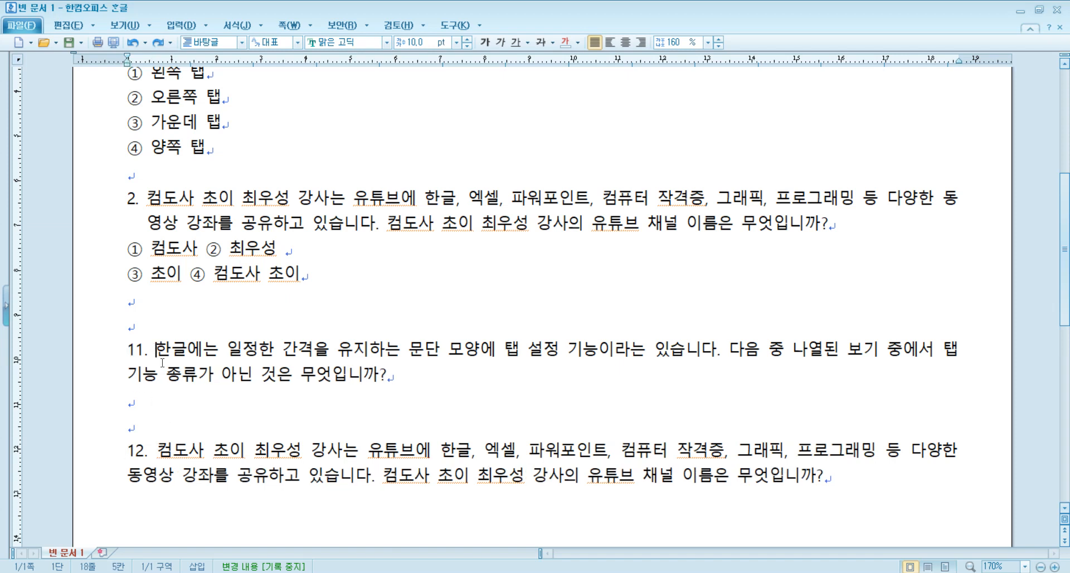
key(BackSpace)
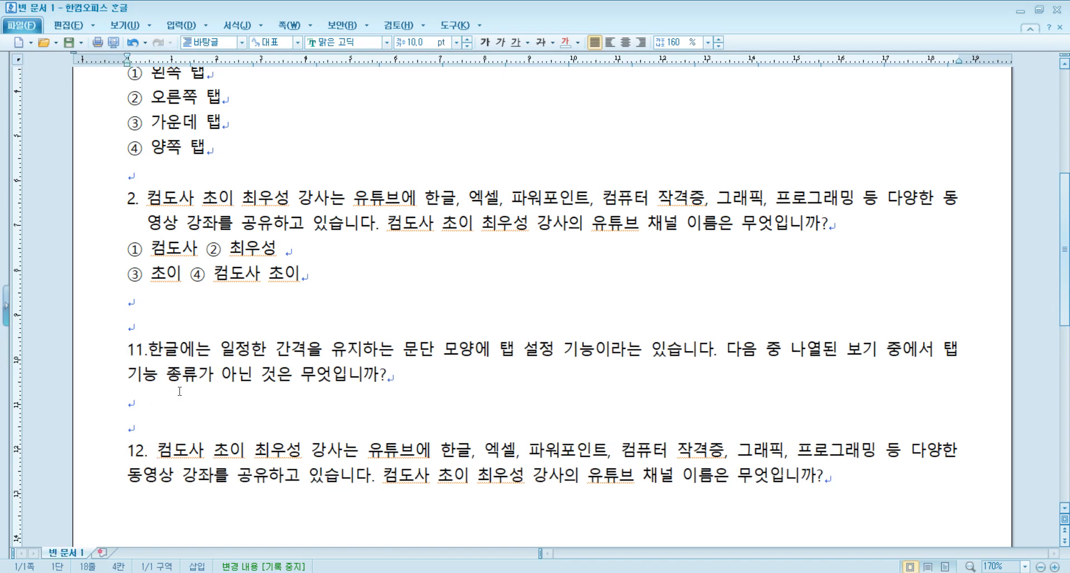
key(Down)
key(Down)
key(Down)
key(Down)
key(Right)
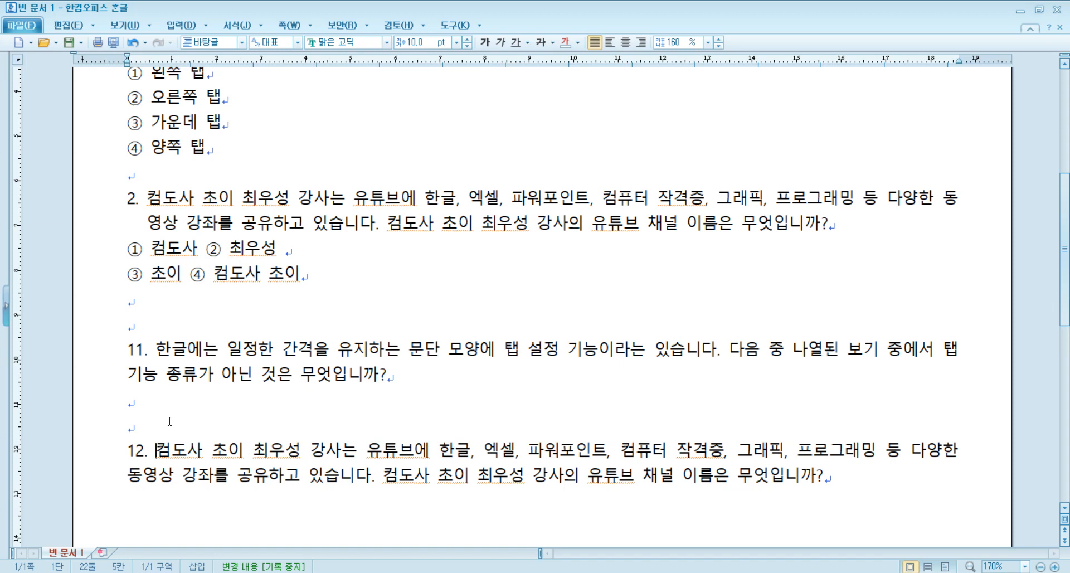
- Apply hanging indents to questions 12 and 11 at the first word after each number
key(shift+Tab)
click(158, 352)
key(shift+Tab)
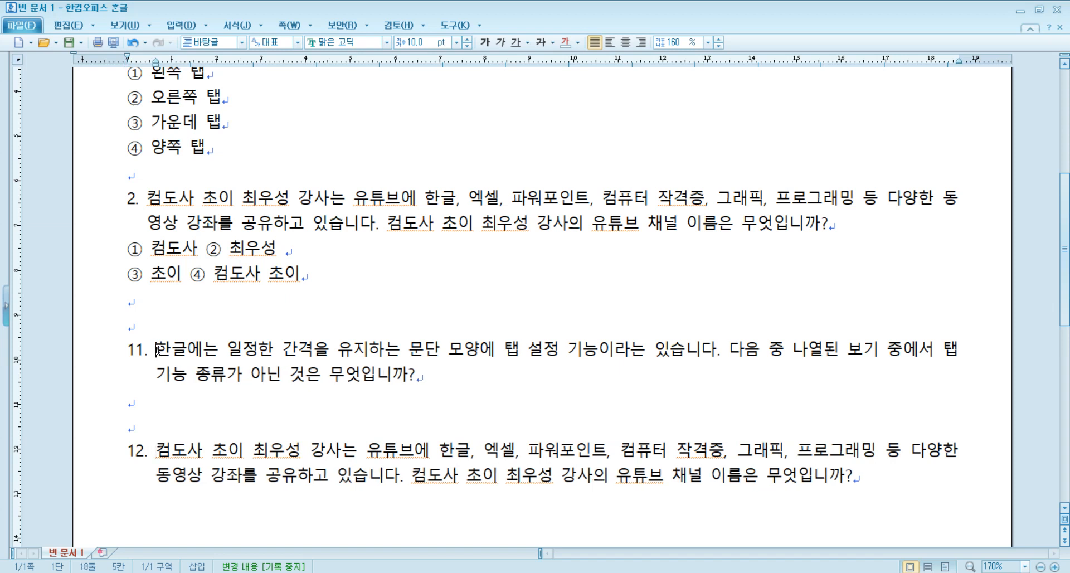
- Check the first-line hanging indent values of questions 11 and 12 in the paragraph shape settings, leaving them unchanged
right_click(157, 352)
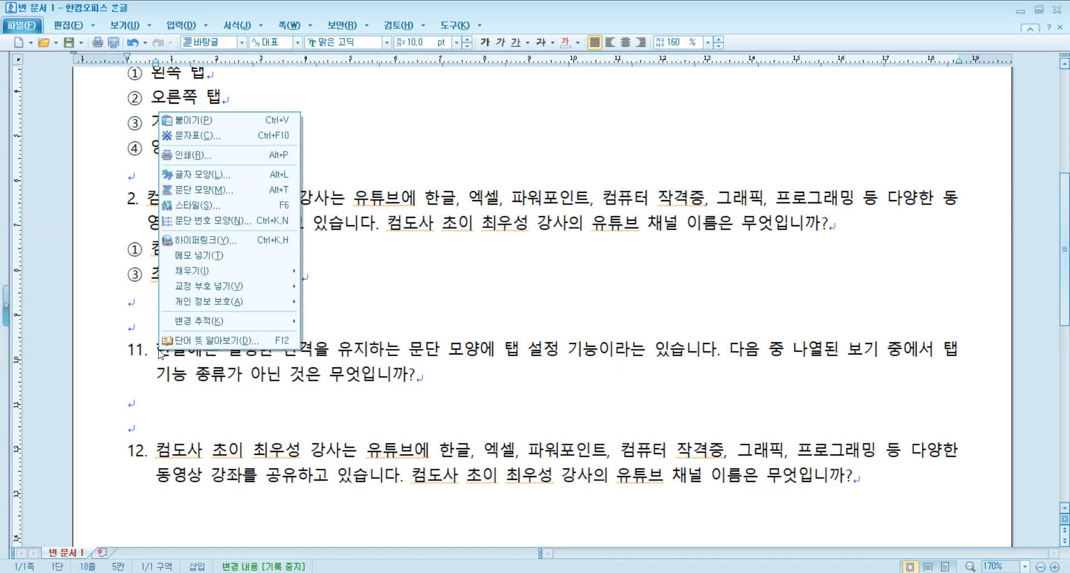
click(227, 190)
key(Escape)
right_click(166, 457)
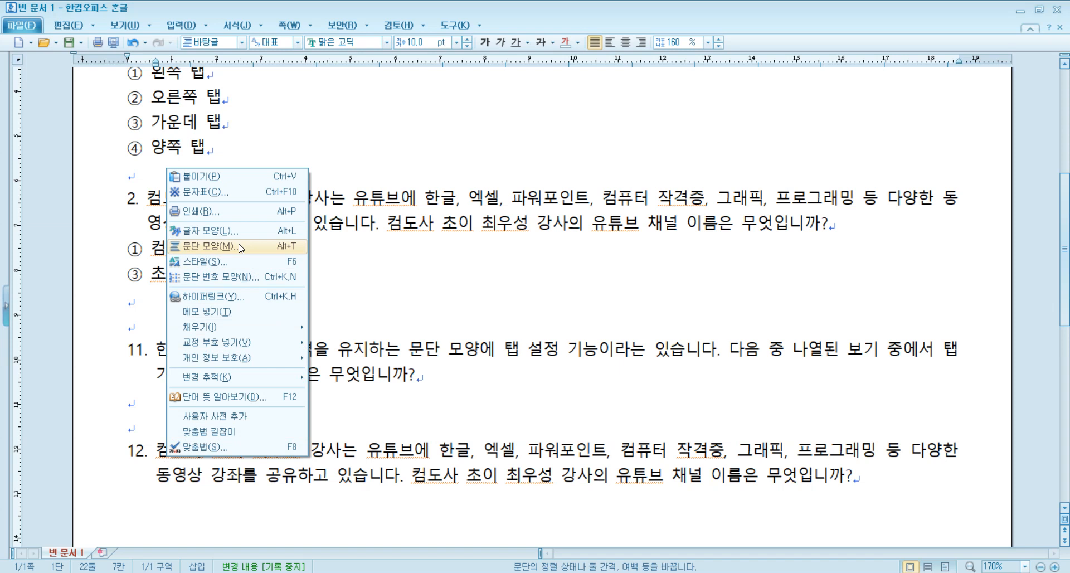
click(240, 246)
key(Escape)
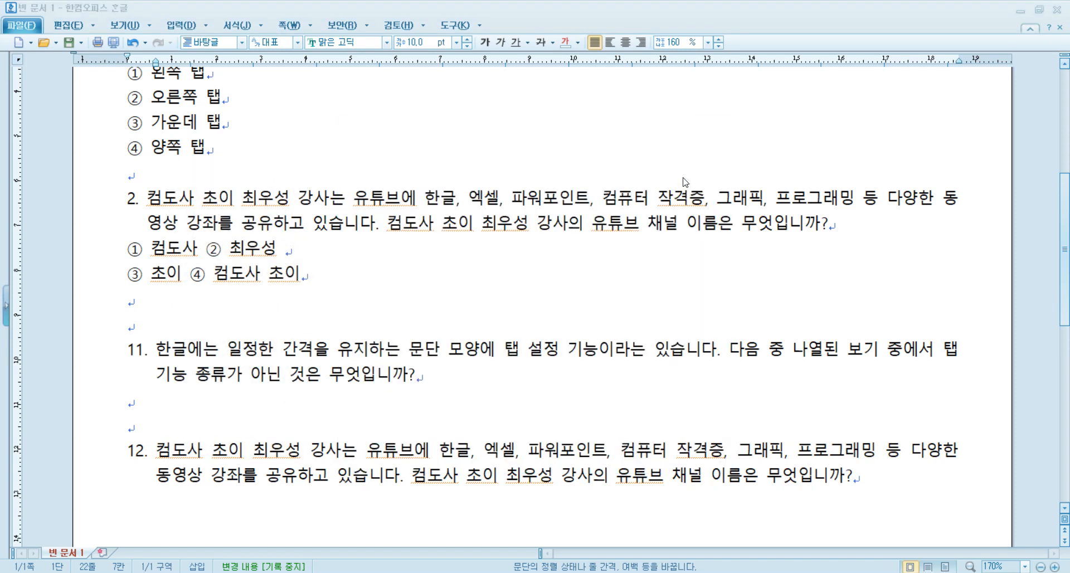
drag(155, 451, 106, 449)
click(212, 453)
click(160, 449)
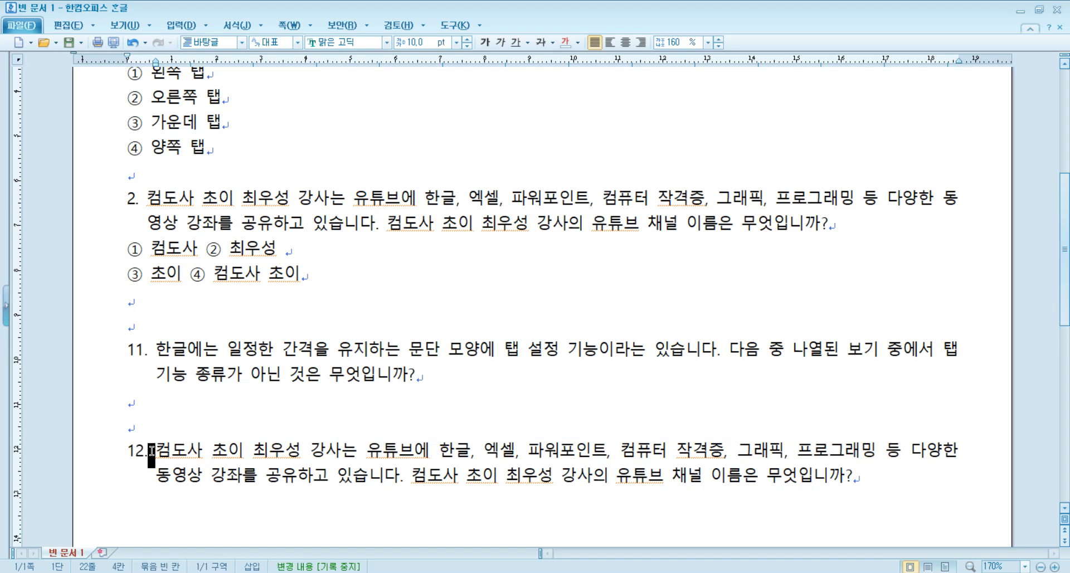
- Examine the spaces after the numbers and the alignment of the wrapped lines in questions 1 and 2
scroll(188, 373, up, 3)
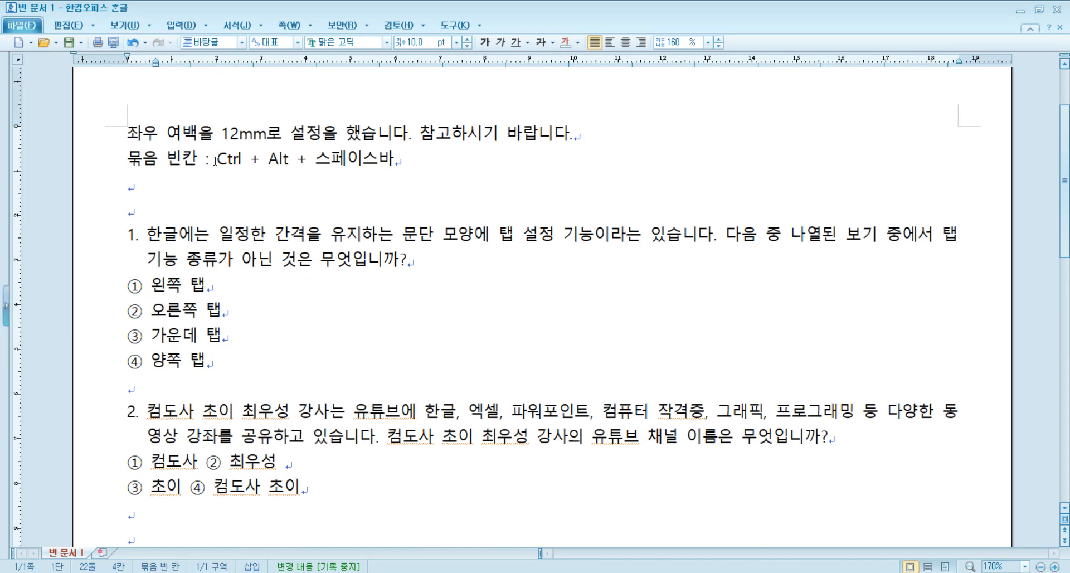
drag(148, 238, 139, 239)
click(129, 169)
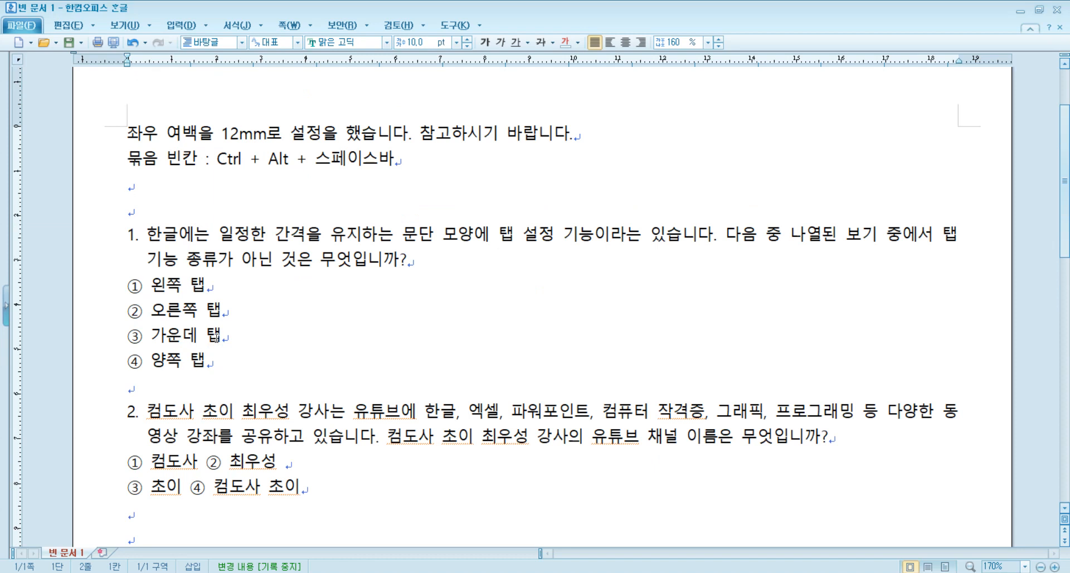
drag(147, 413, 141, 415)
click(152, 413)
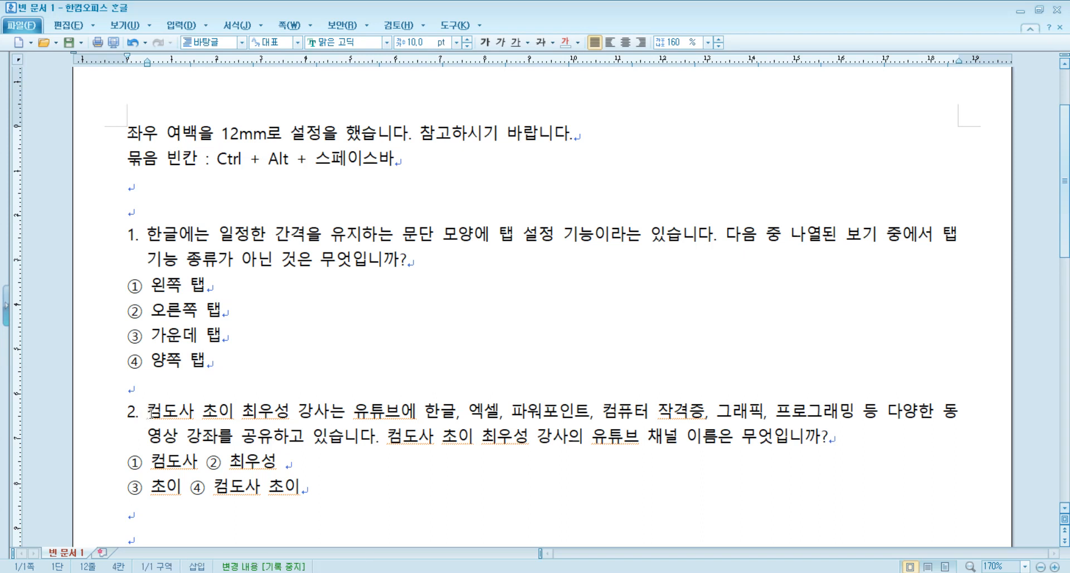
scroll(153, 360, down, 1)
click(145, 369)
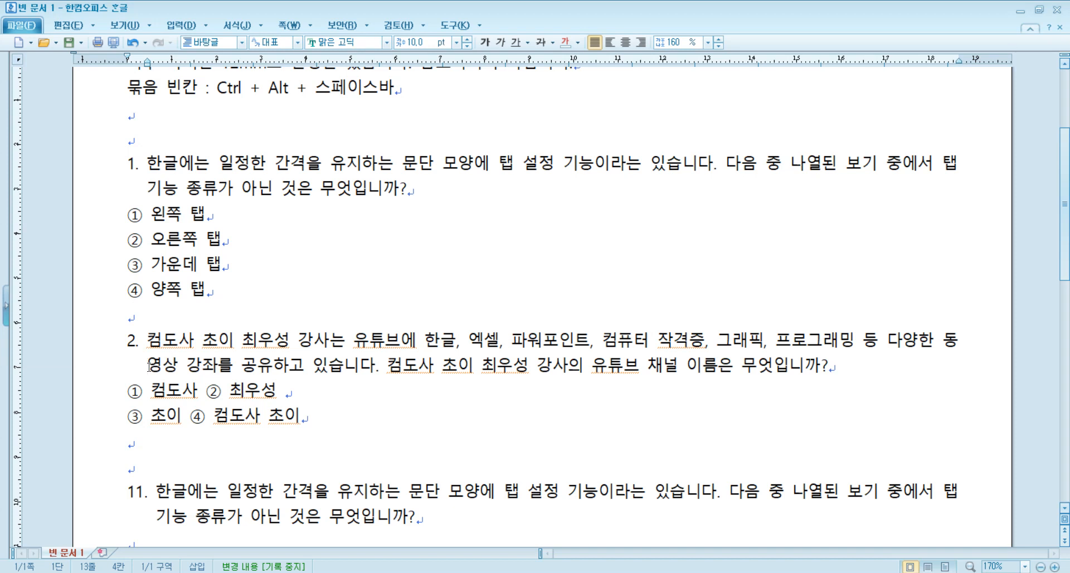
- Remove the hanging indent from question 2
click(126, 340)
key(shift+Tab)
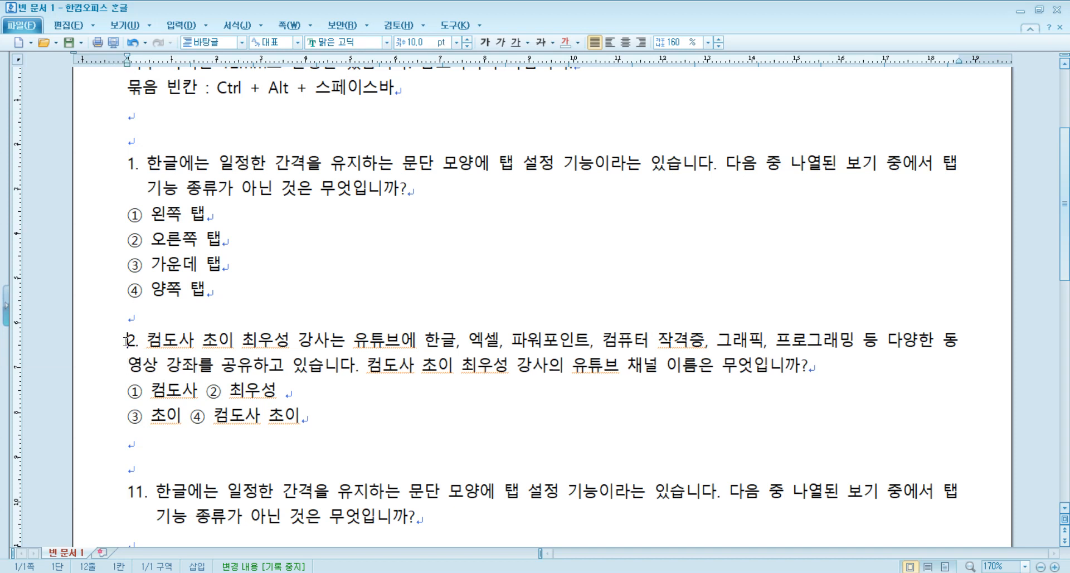
click(148, 341)
- Add the note "모양 복사 : 서식만 복사 글자는 복사를 안하는 것" on the line below the 묶음 빈칸 note
click(206, 121)
text(모양 복사 : 서식만 보ㄱ사 글자)
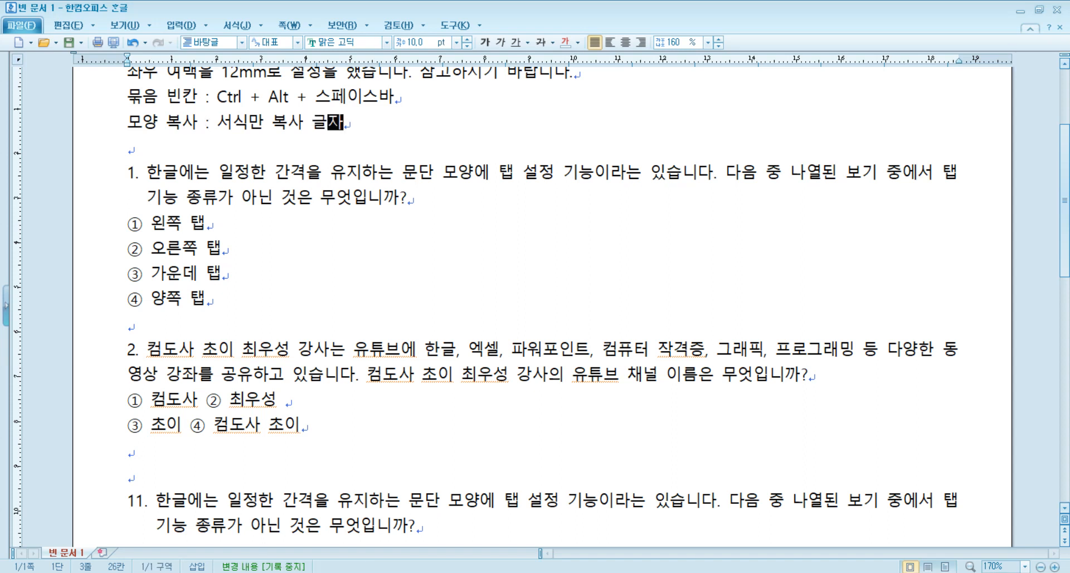
text(는 복사를 안하)
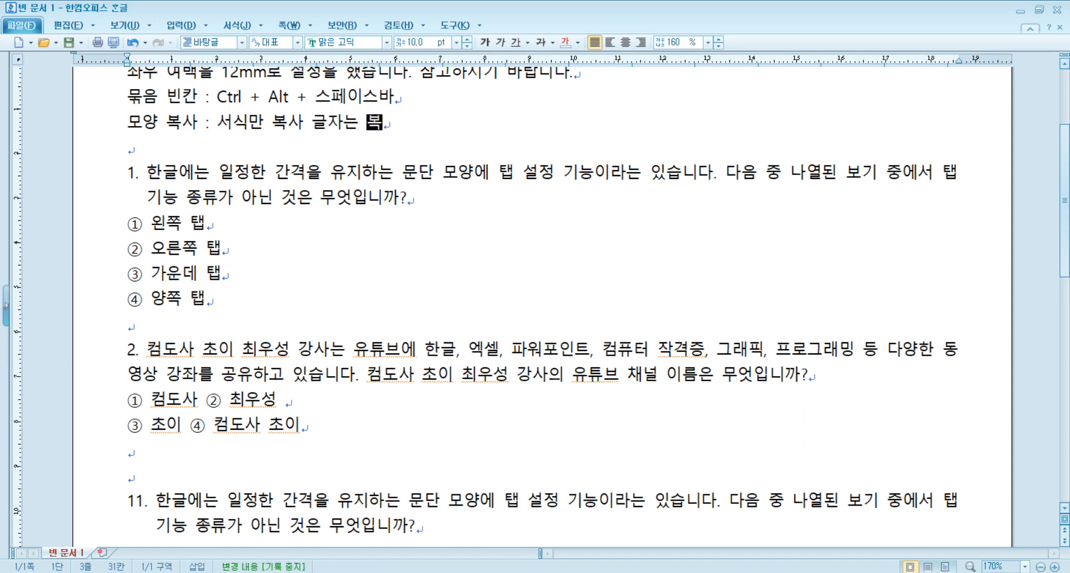
text(는 것)
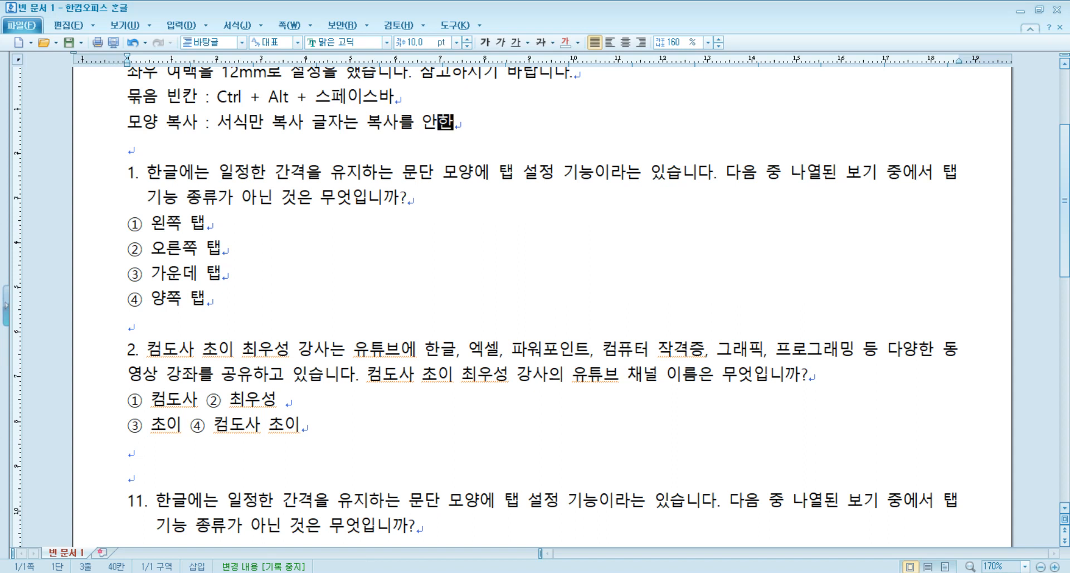
- Enclose "글자는 복사를 안하는 것" in parentheses directly after "서식만 복사"
key(Left)
key(Left)
key(Left)
key(Left)
key(Left)
key(Left)
key(Left)
key(Left)
key(Left)
key(Delete)
text(()
key(Right)
key(Right)
key(Right)
key(Right)
key(Right)
key(Right)
key(Right)
key(Right)
key(Right)
key(Right)
key(Right)
key(Right)
key(Right)
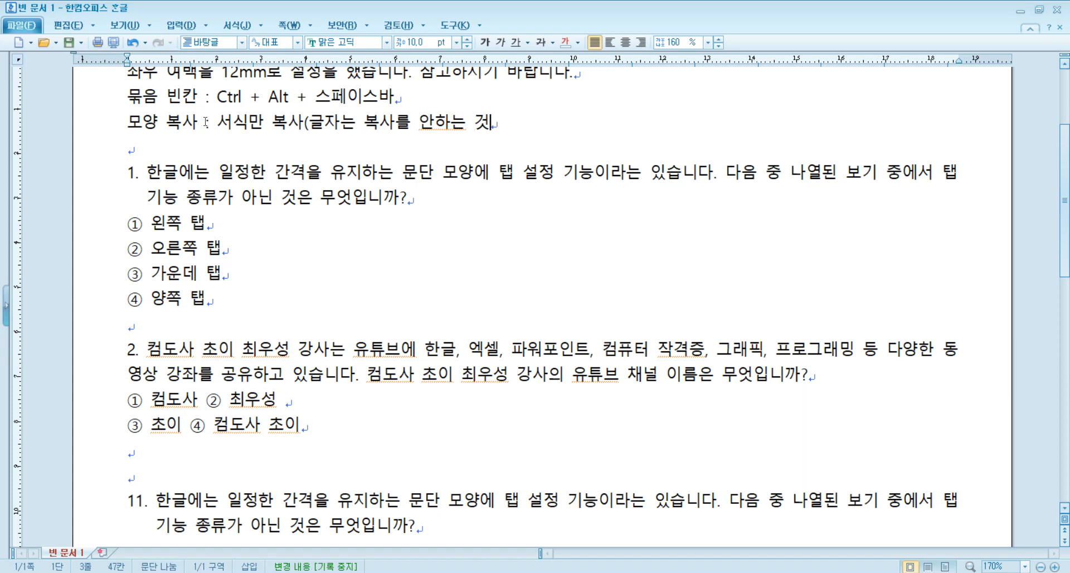
text())
- Reword the end of the parenthesised text as "안 함" and append "Alt + C" to the 모양 복사 note
key(Left)
key(Left)
key(Left)
key(Left)
key(Left)
key(Left)
key(Left)
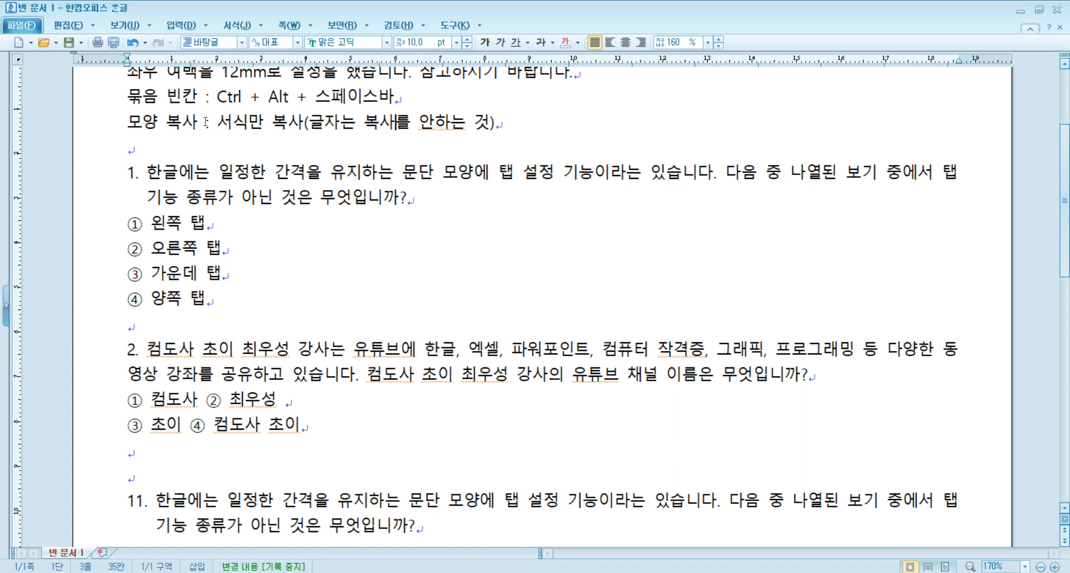
key(Right)
key(Right)
key(Right)
key(Right)
text(함)
key(Right)
key(Delete)
key(Delete)
key(Delete)
key(Delete)
key(End)
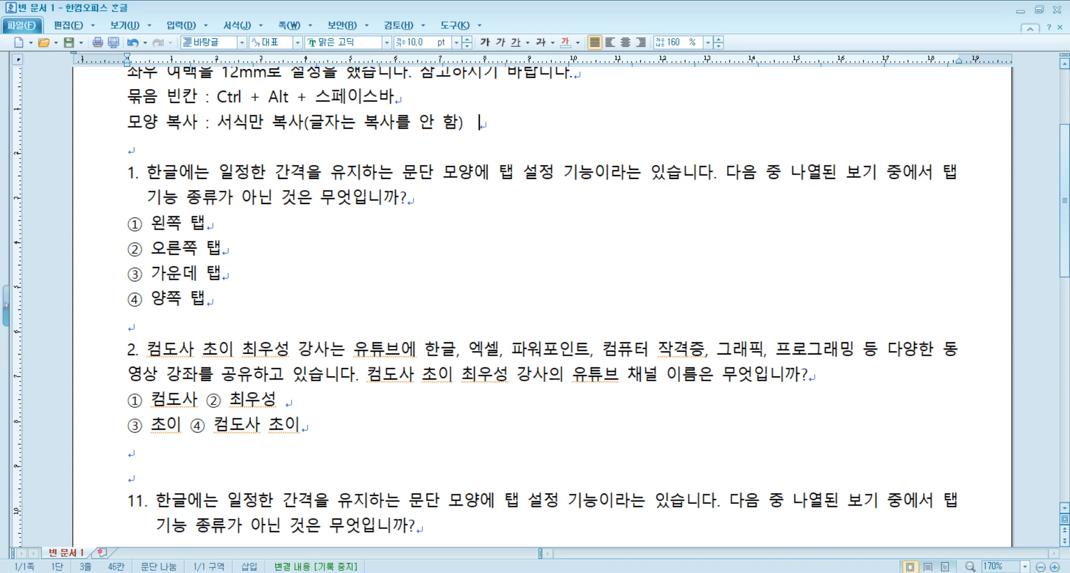
text(Alt)
key(BackSpace)
text(t + C)
click(240, 174)
drag(129, 170, 409, 202)
click(358, 174)
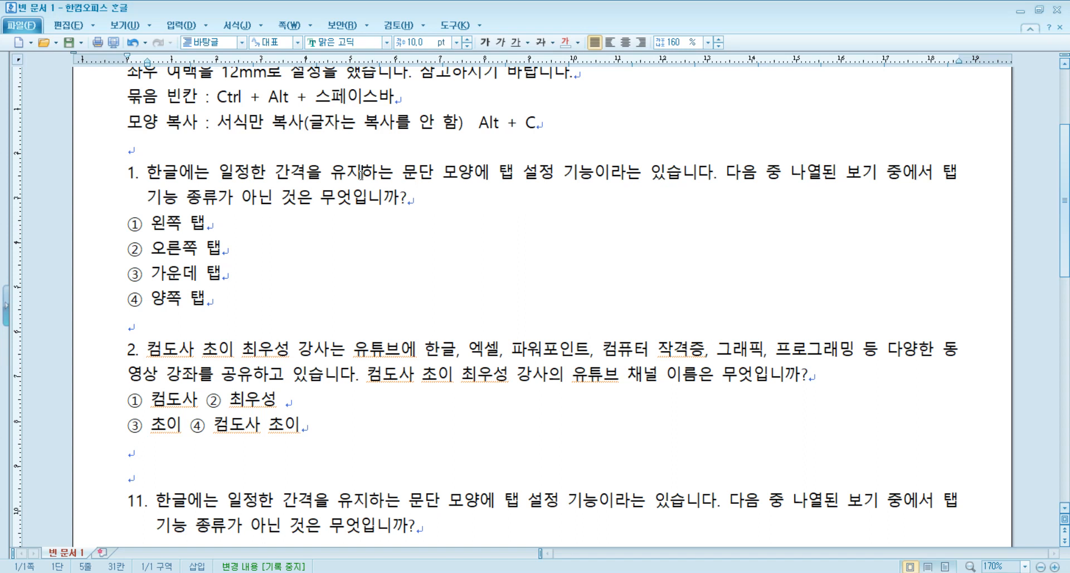
click(68, 25)
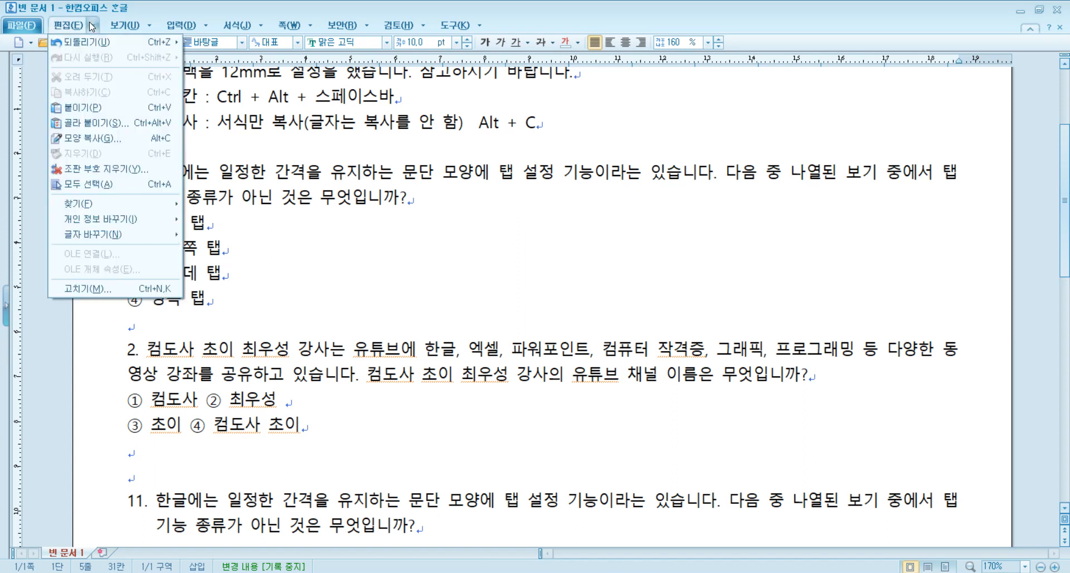
click(97, 123)
click(714, 233)
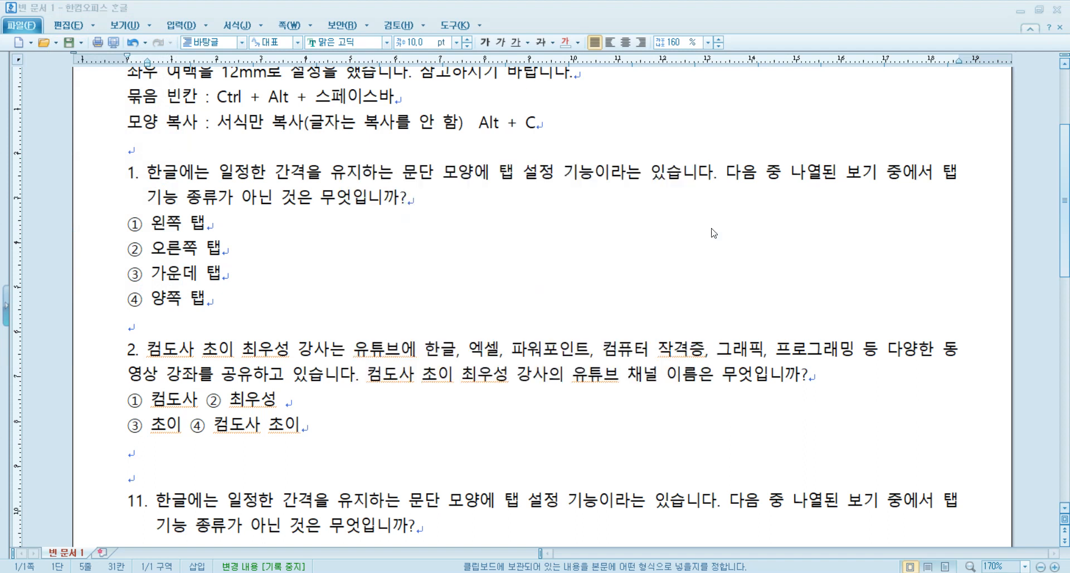
click(375, 173)
key(alt+c)
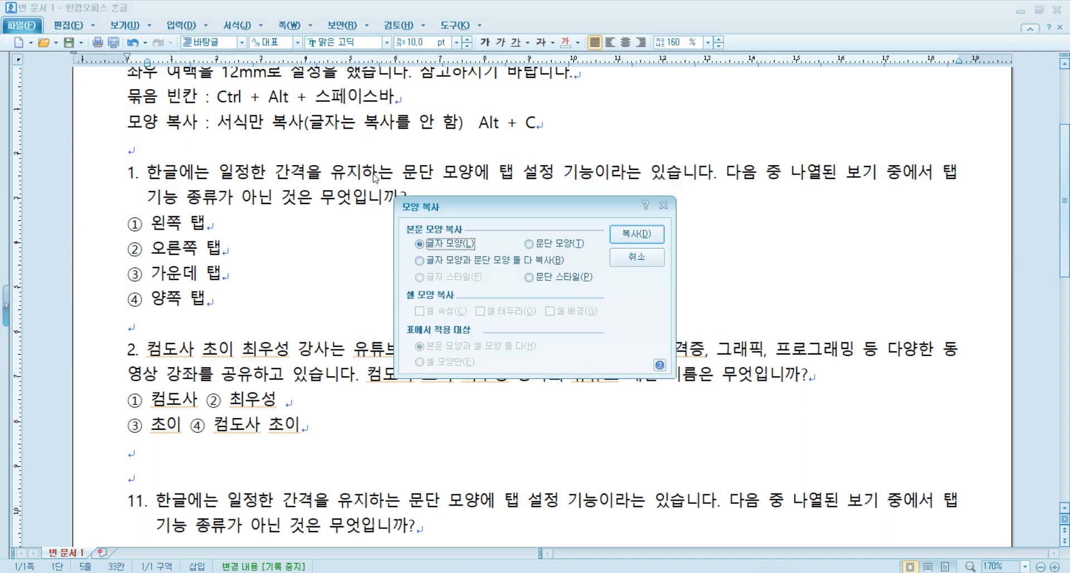
click(627, 257)
- Copy both the character and paragraph shape of question 1 with 모양 복사 (글자 모양과 문단 모양 둘 다 복사)
click(341, 174)
click(63, 26)
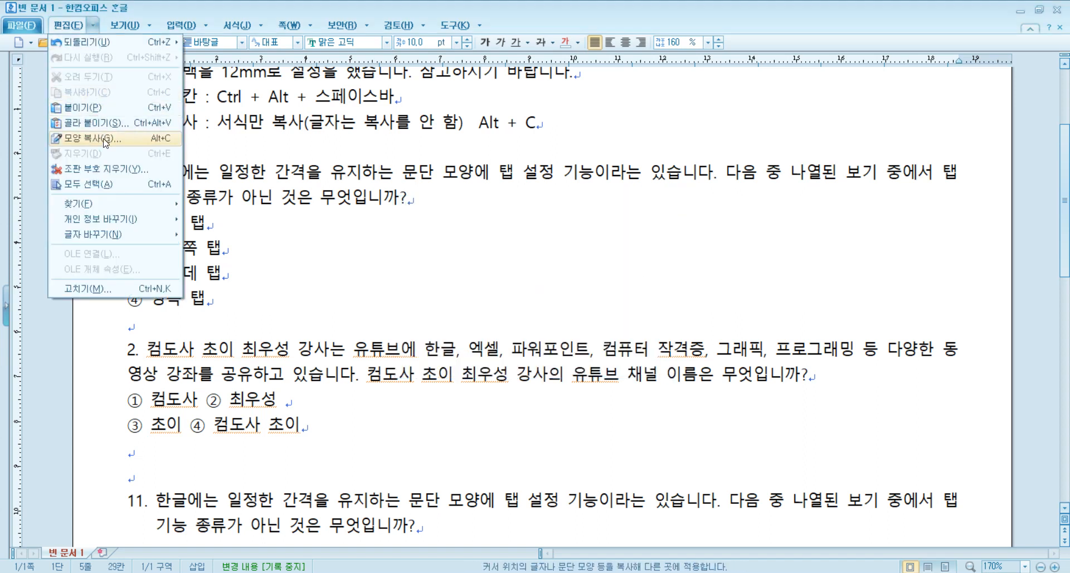
click(104, 140)
drag(513, 212, 493, 254)
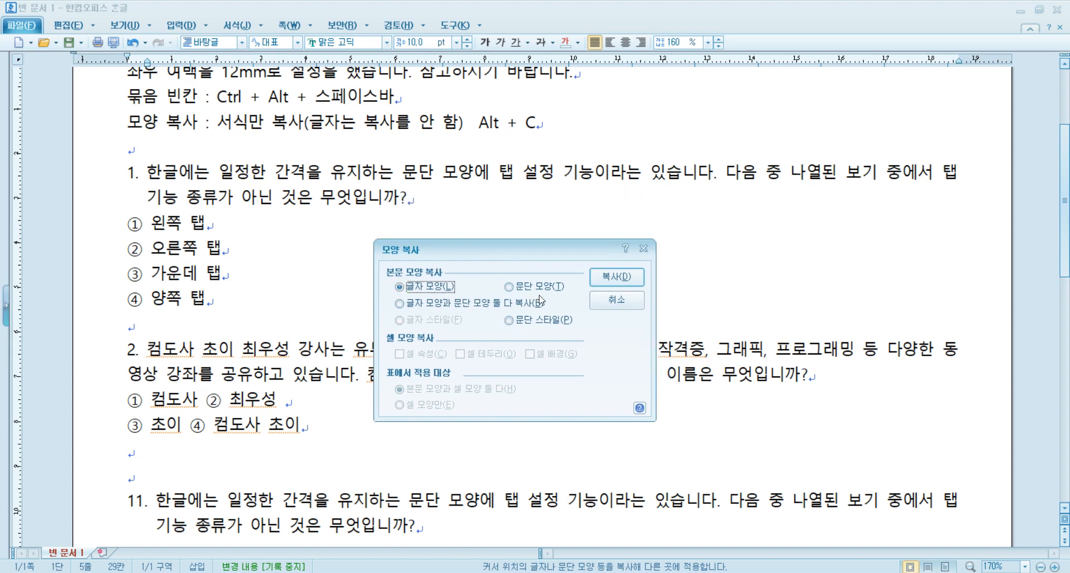
click(412, 309)
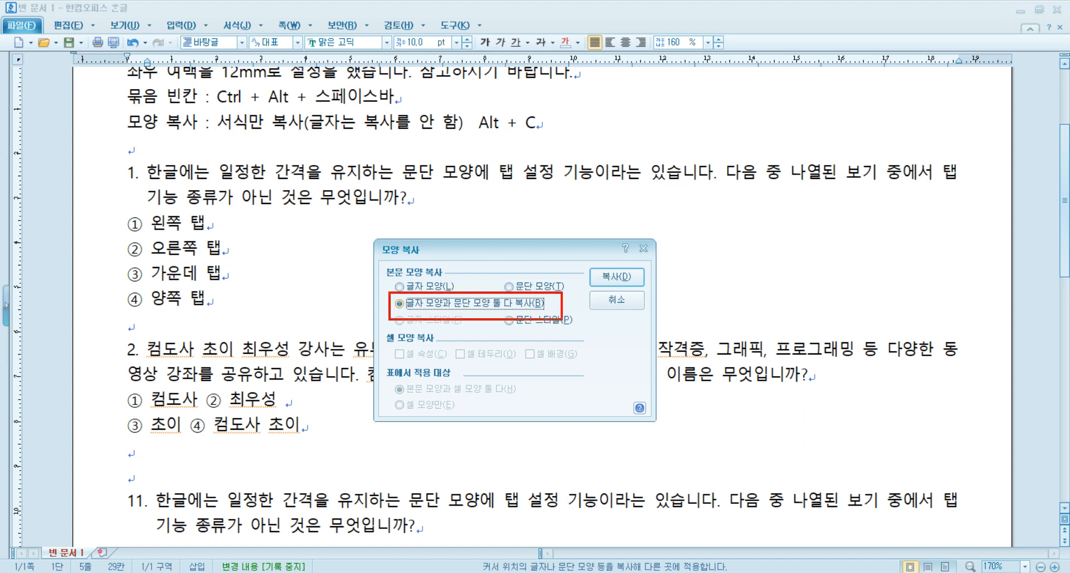
key(Return)
- Make the whole text of question 1 bold and set its font size to 12 pt
drag(83, 184, 85, 200)
click(484, 42)
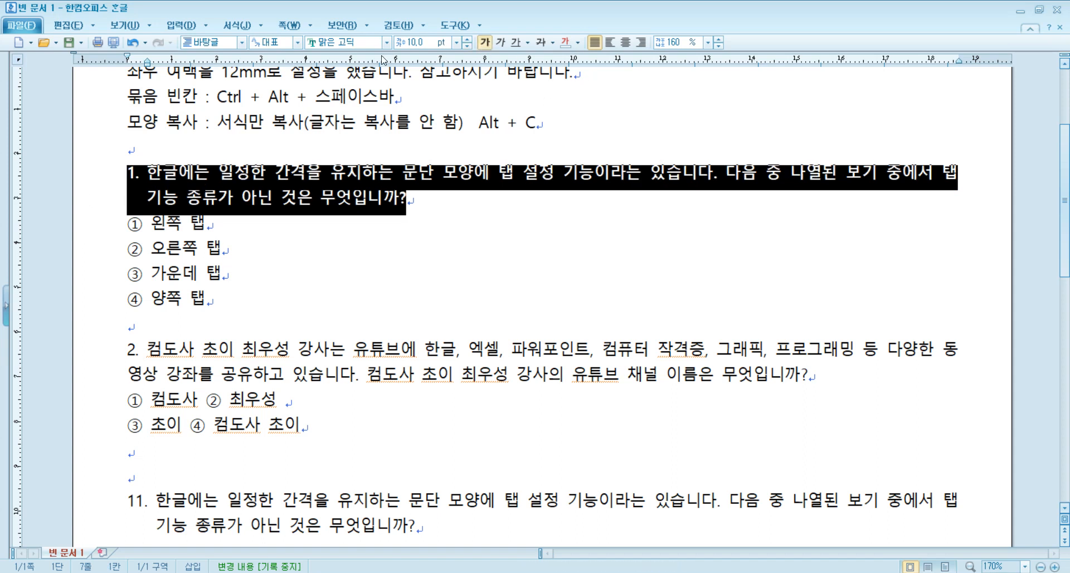
click(422, 45)
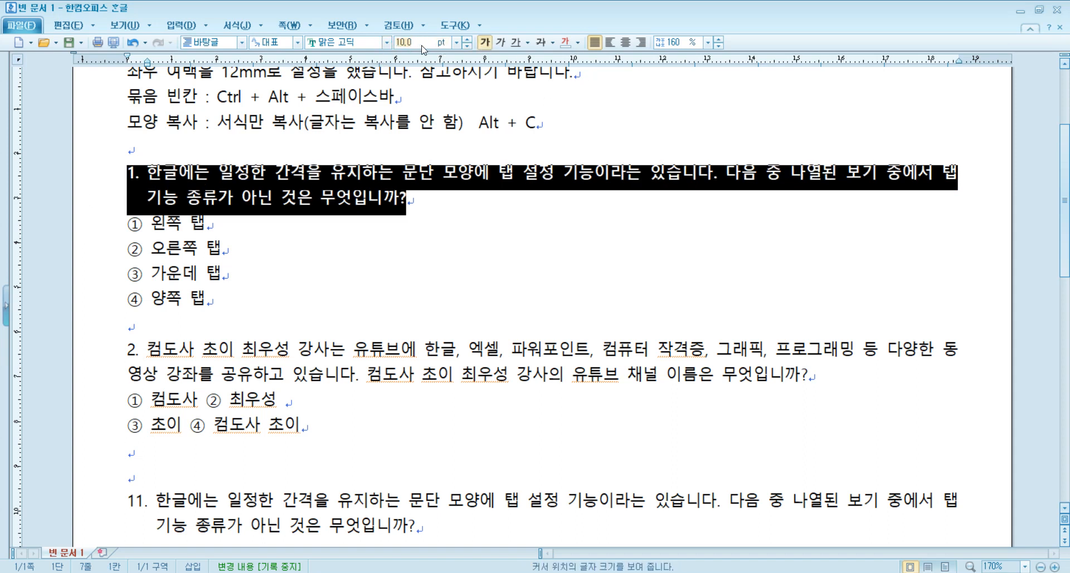
text(12)
key(Return)
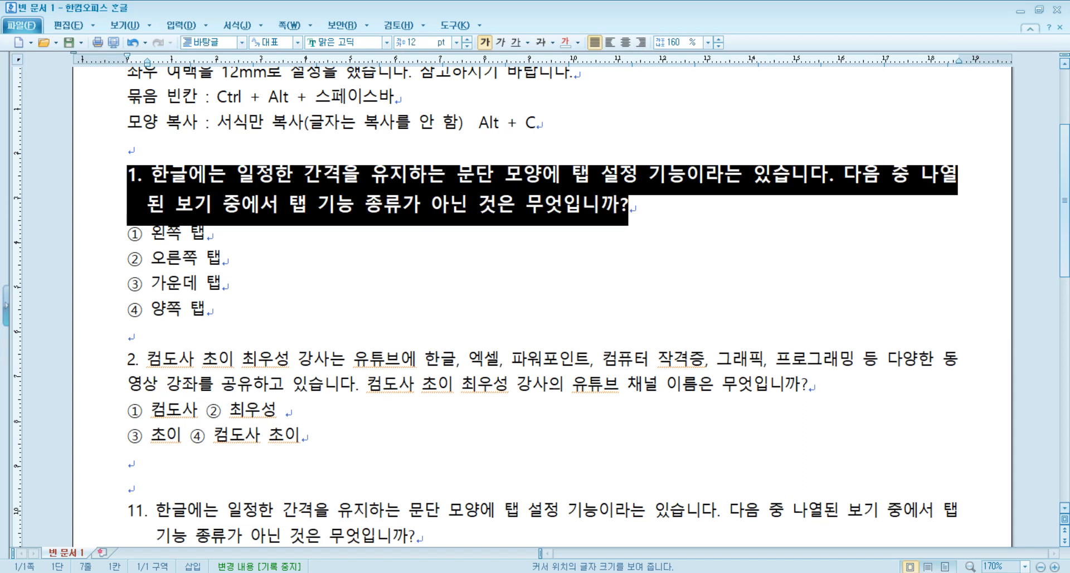
- Realign question 1's hanging indent at the first word after the number
click(153, 175)
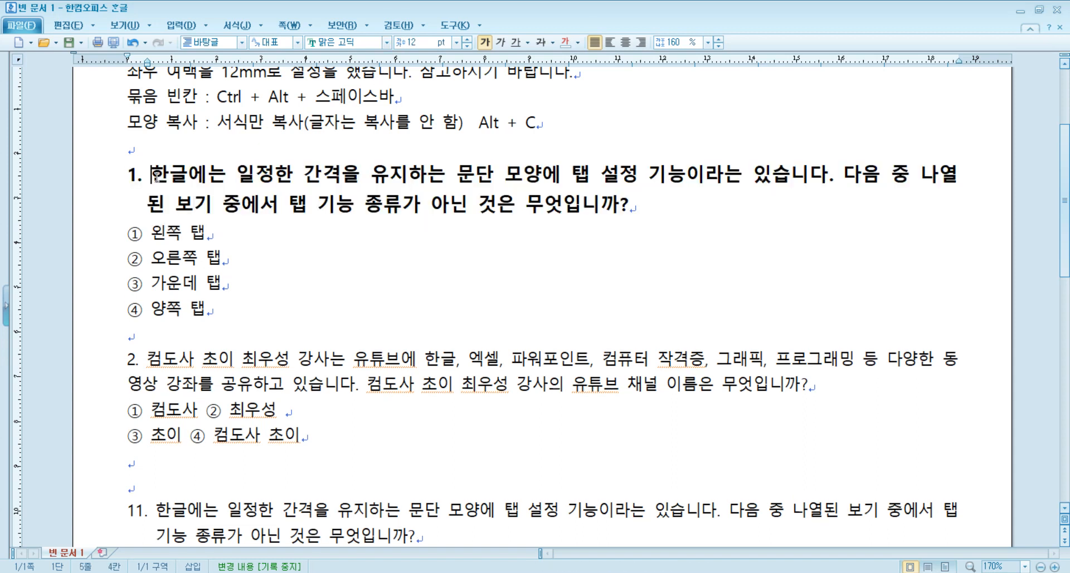
key(shift+Tab)
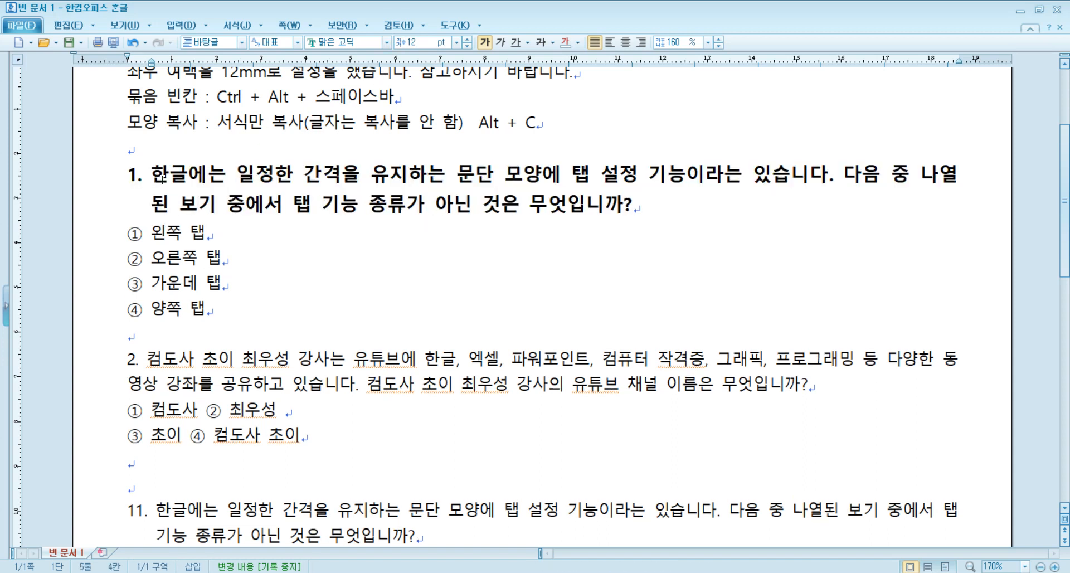
- Check that the spaces after the numbers of questions 1 and 2 are non-breaking spaces
click(143, 177)
key(Delete)
click(141, 362)
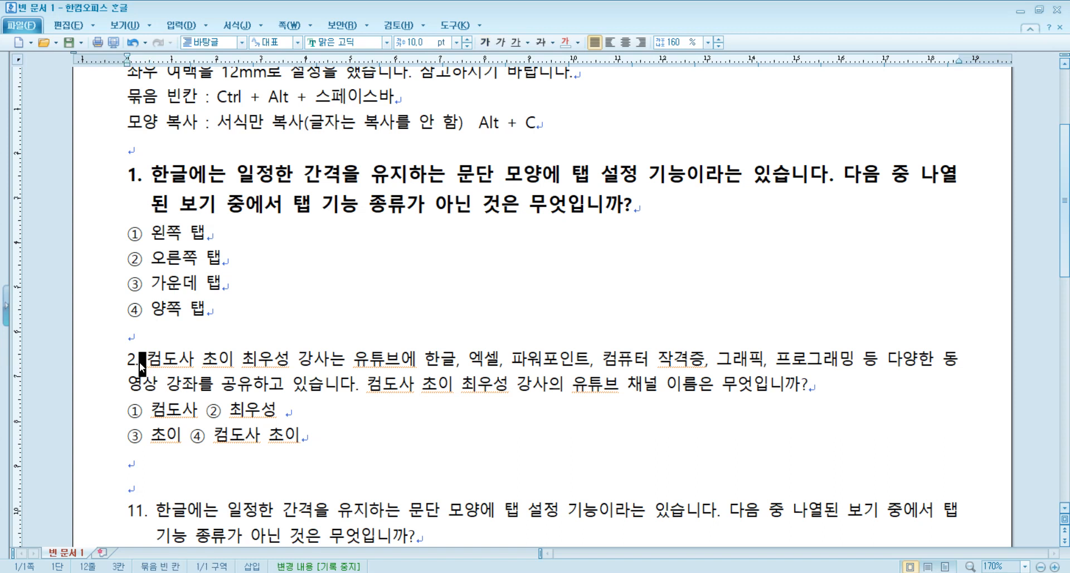
key(Delete)
- Copy the enlarged bold question 1's format using 모양 복사 with 글자 모양과 문단 모양 둘 다 복사
click(206, 174)
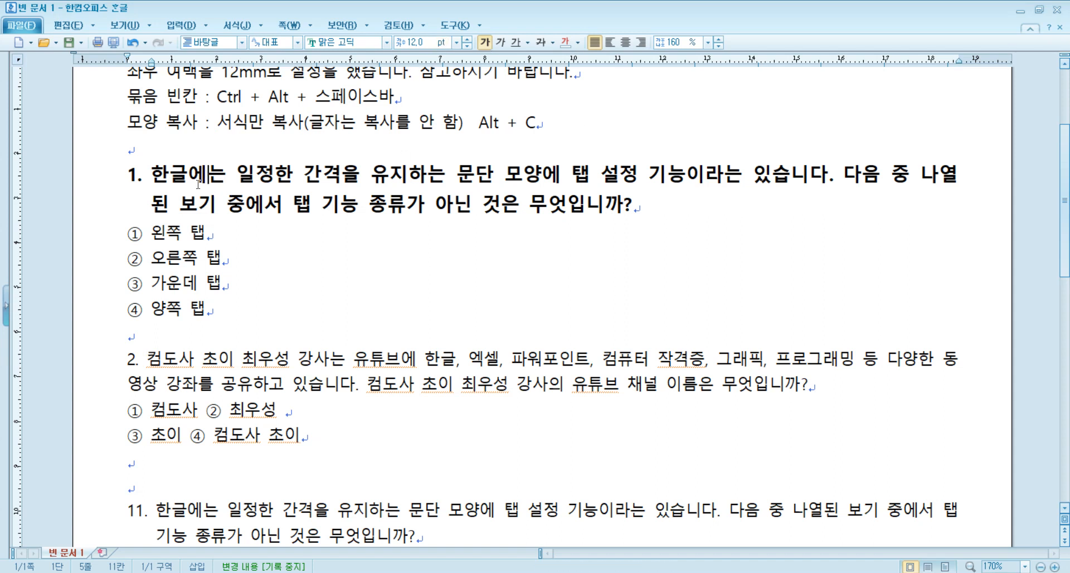
click(110, 179)
key(Escape)
click(286, 175)
key(alt+c)
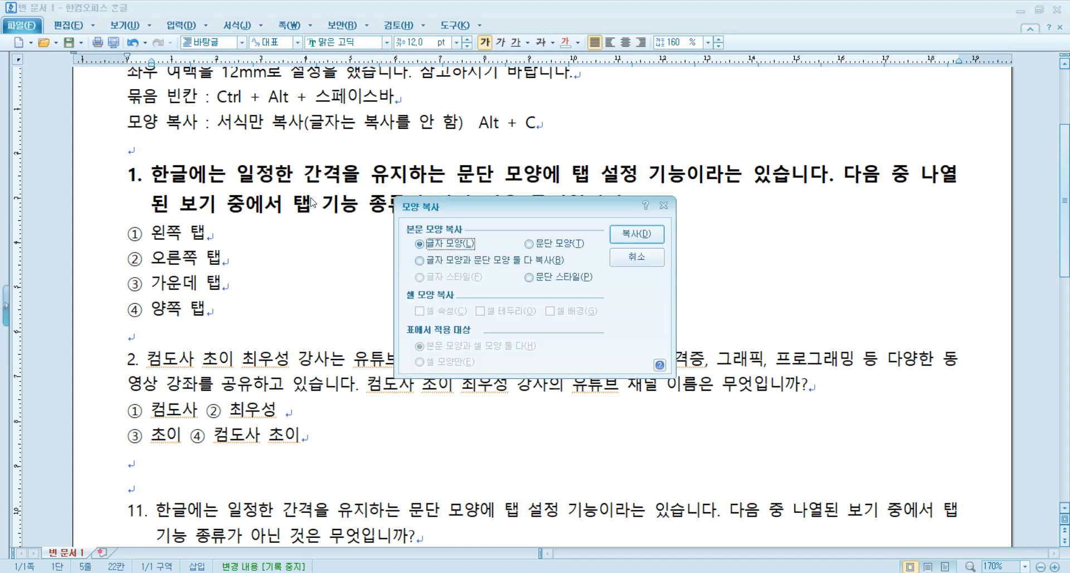
click(435, 260)
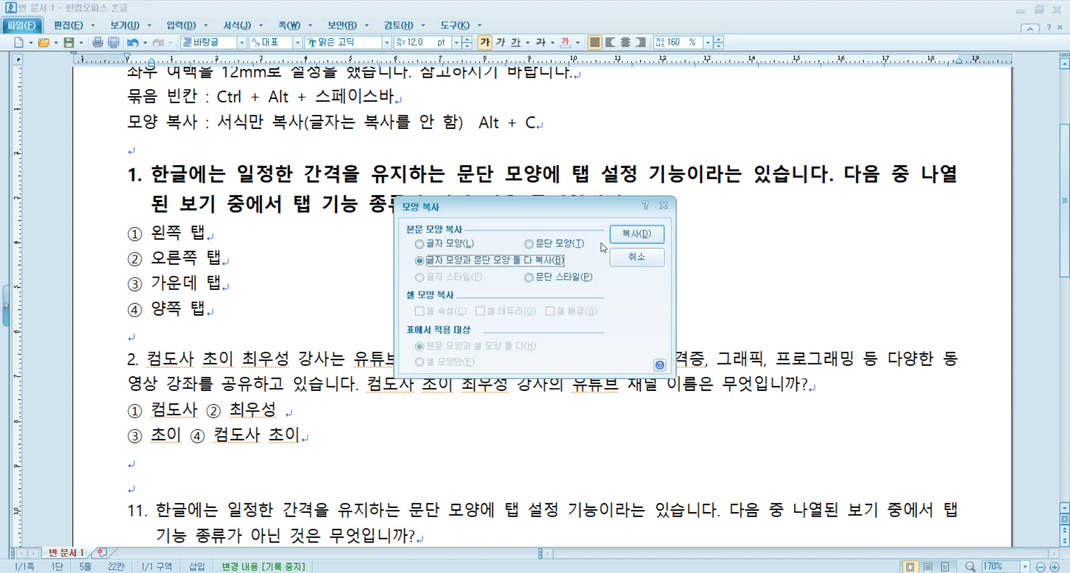
click(626, 228)
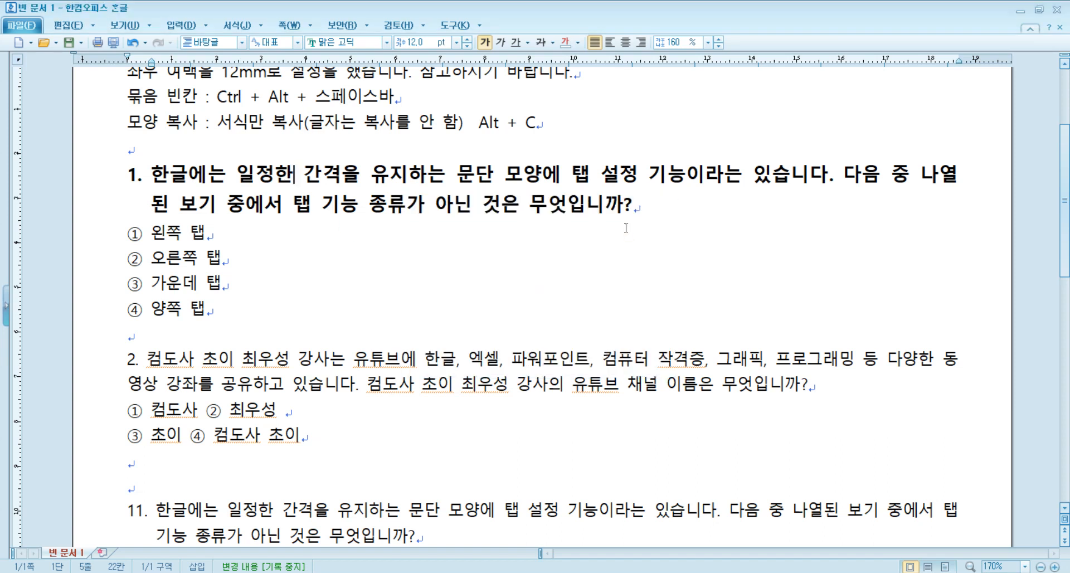
- Apply the format copied from question 1 to the whole text of question 2
click(91, 368)
mouse_move(91, 380)
mouse_down()
mouse_move(99, 369)
mouse_move(82, 387)
mouse_up()
click(203, 359)
click(81, 363)
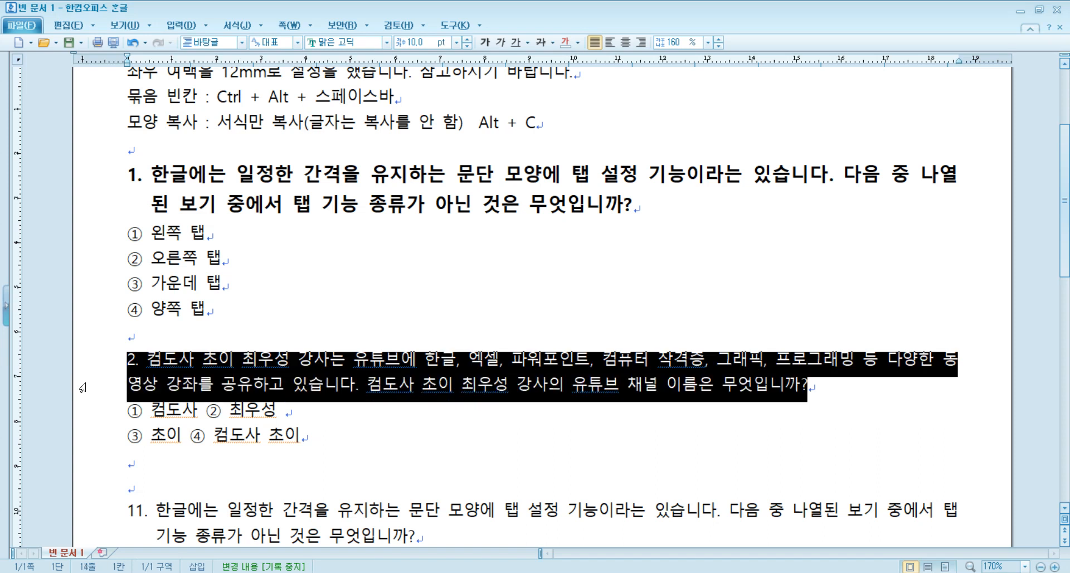
key(alt+c)
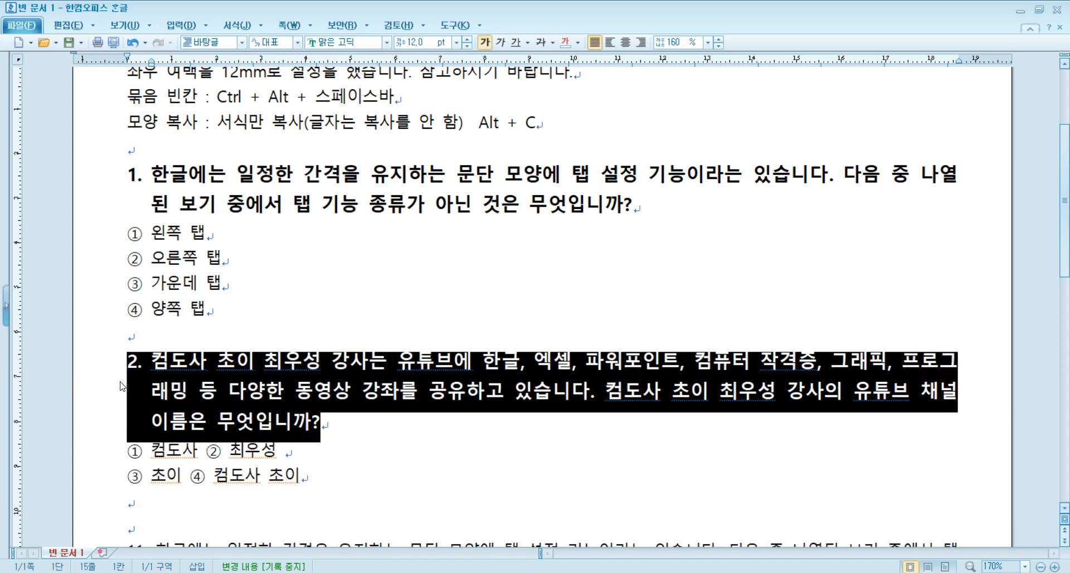
- Compare the wrapped-line alignment and text formatting of question 2 with question 1
click(174, 186)
click(166, 351)
click(172, 382)
scroll(172, 382, down, 2)
click(149, 365)
click(147, 381)
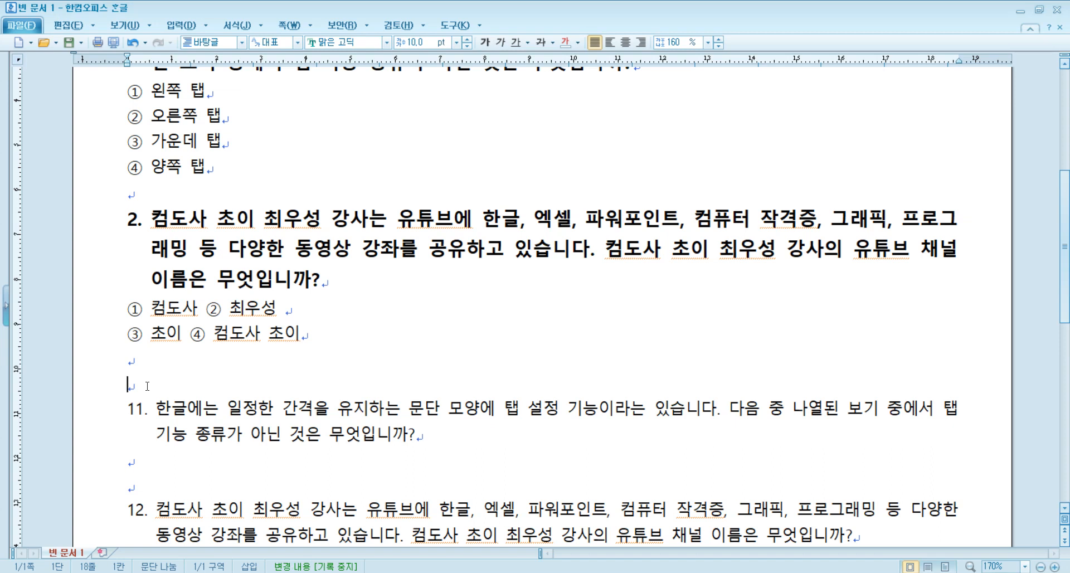
scroll(168, 345, up, 1)
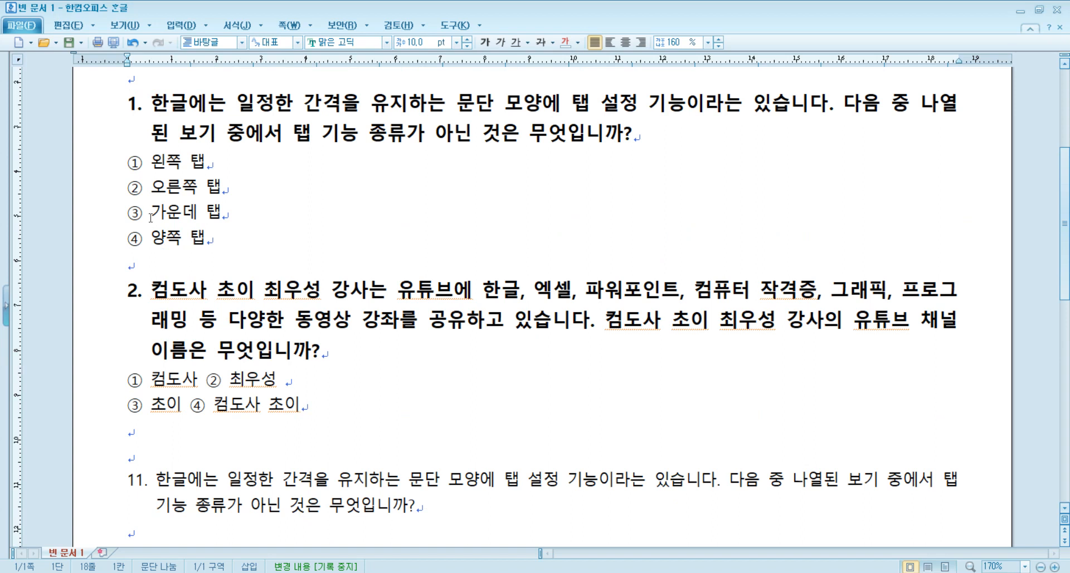
click(164, 347)
- Apply question 1's copied format to all of question 11 and align its wrapped line with the first word after the number
scroll(168, 379, down, 3)
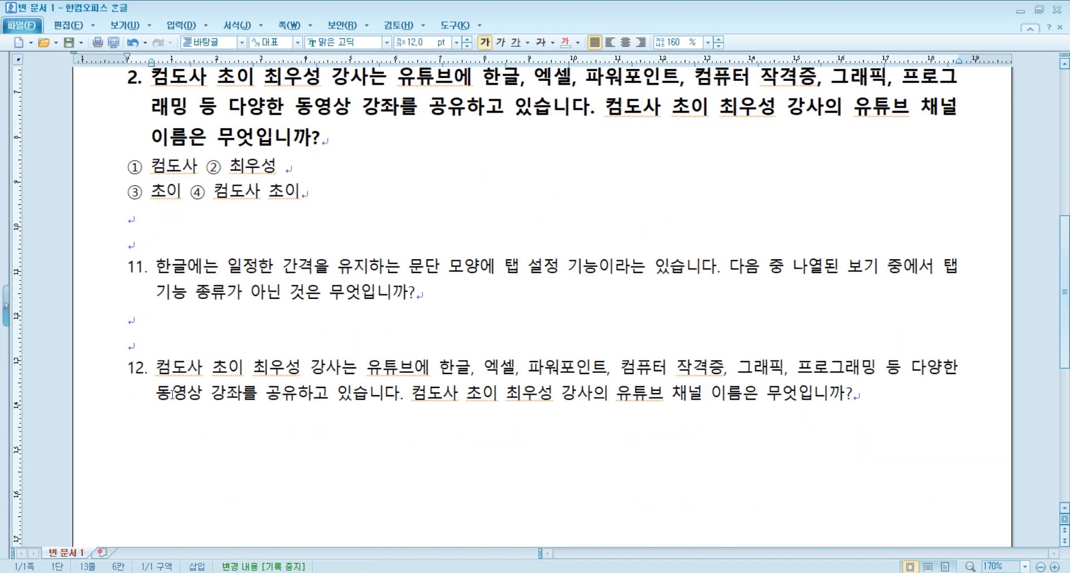
click(154, 268)
key(Left)
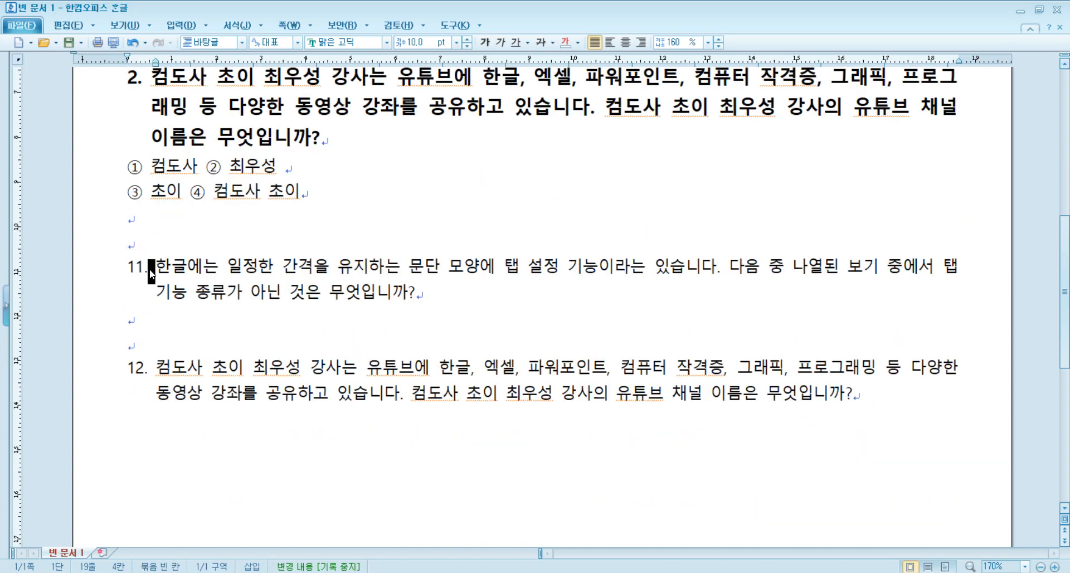
click(100, 282)
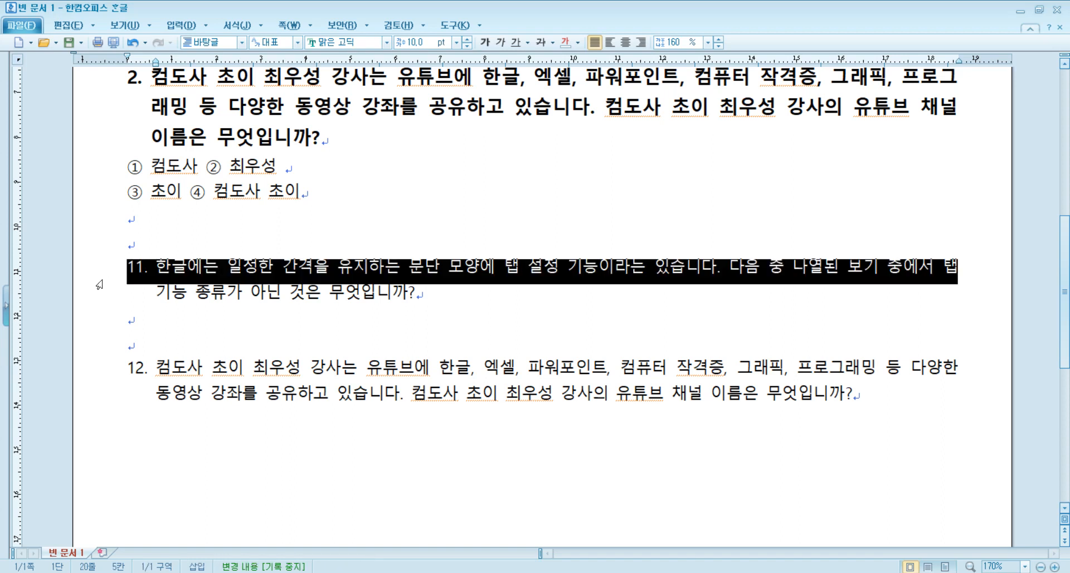
drag(100, 284, 104, 302)
key(alt+c)
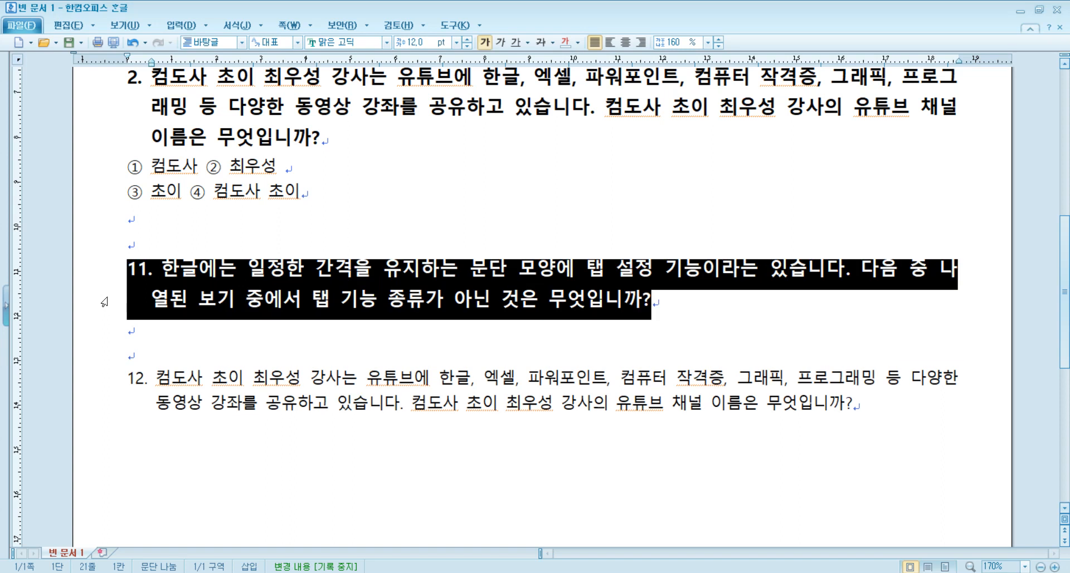
click(158, 277)
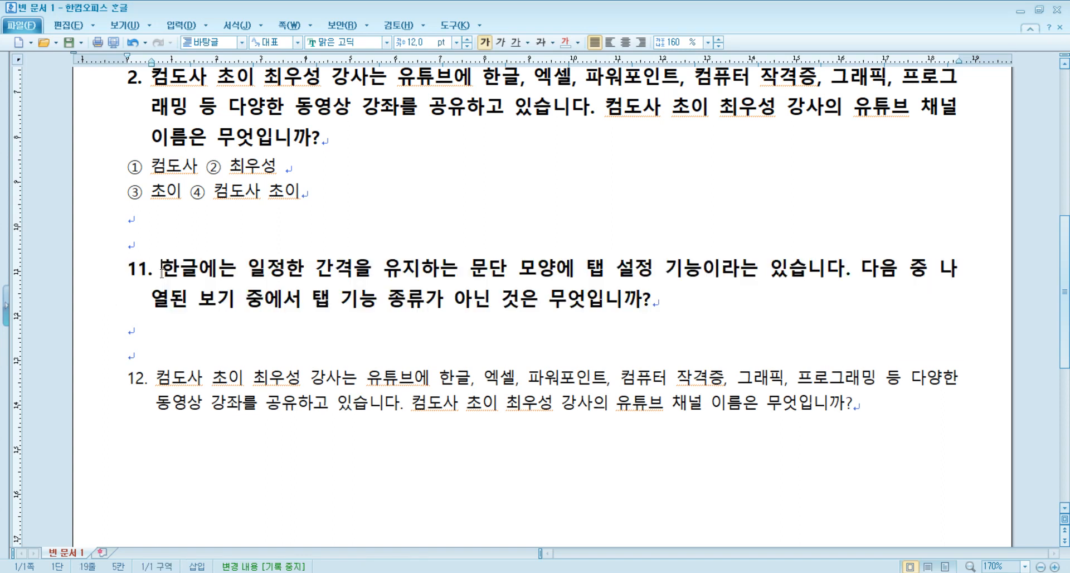
key(shift+Tab)
- Copy question 11's character and paragraph format with 모양 복사 and apply it to the whole text of question 12
click(350, 272)
key(alt+c)
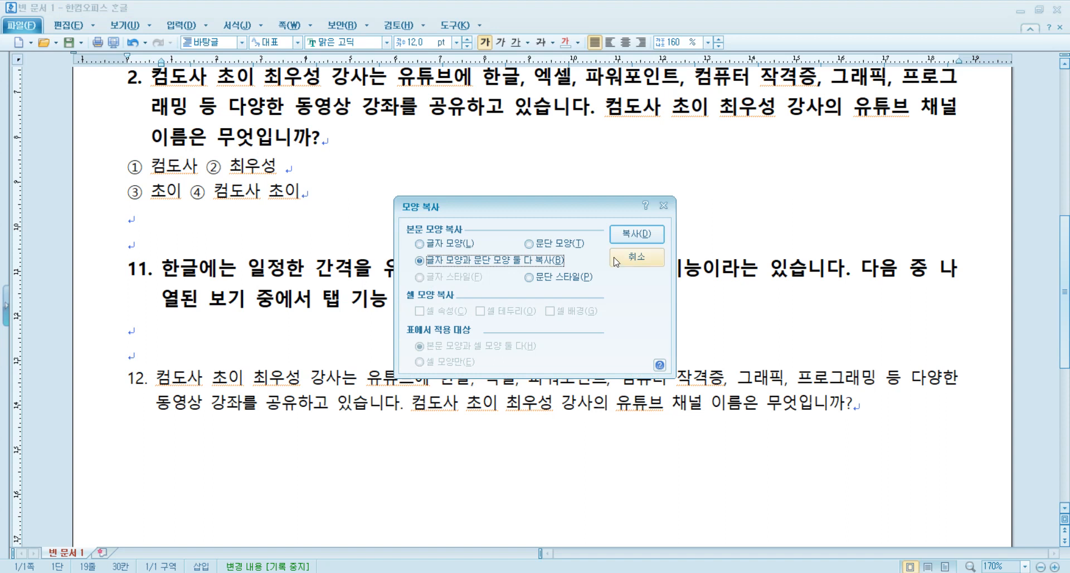
click(628, 238)
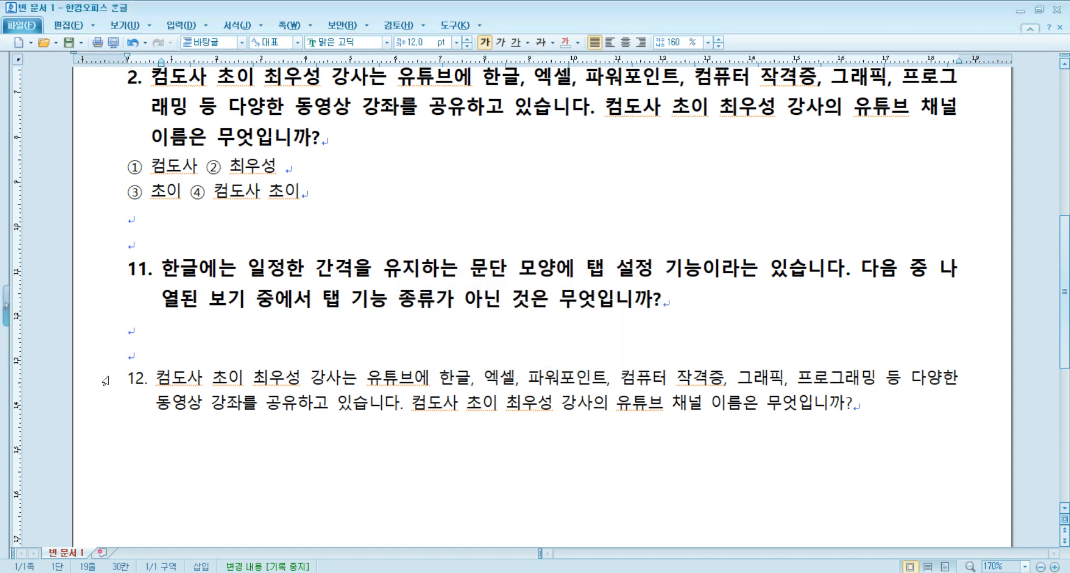
drag(99, 392, 98, 401)
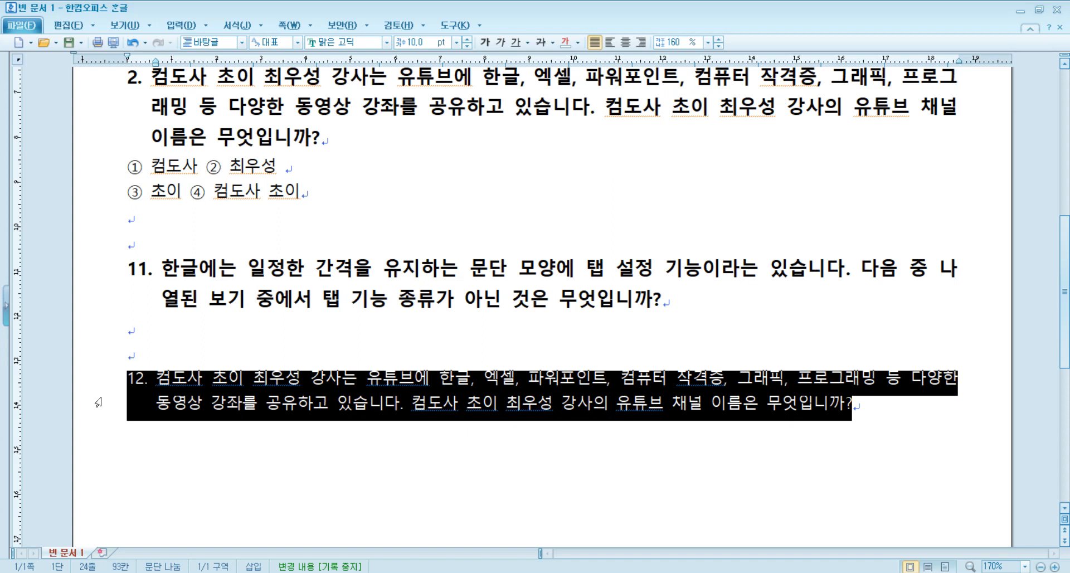
key(alt+c)
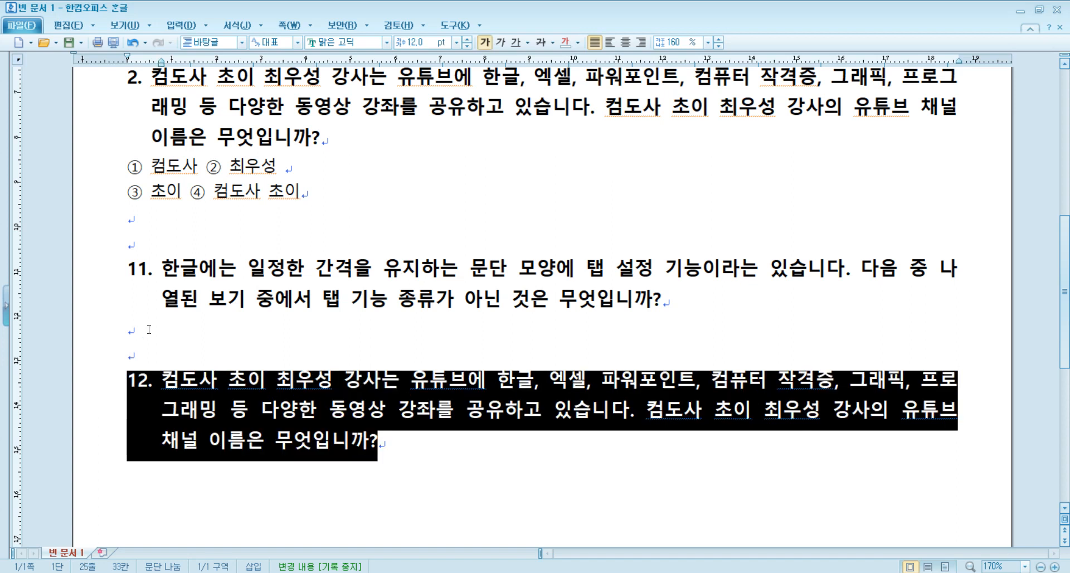
- Examine the wrapped-line alignment of questions 12 and 11 against the one-digit questions 1 and 2
click(162, 379)
drag(162, 392, 384, 454)
drag(163, 384, 381, 460)
click(381, 461)
click(166, 366)
click(314, 436)
scroll(314, 437, up, 3)
click(251, 414)
click(191, 392)
drag(171, 411, 671, 466)
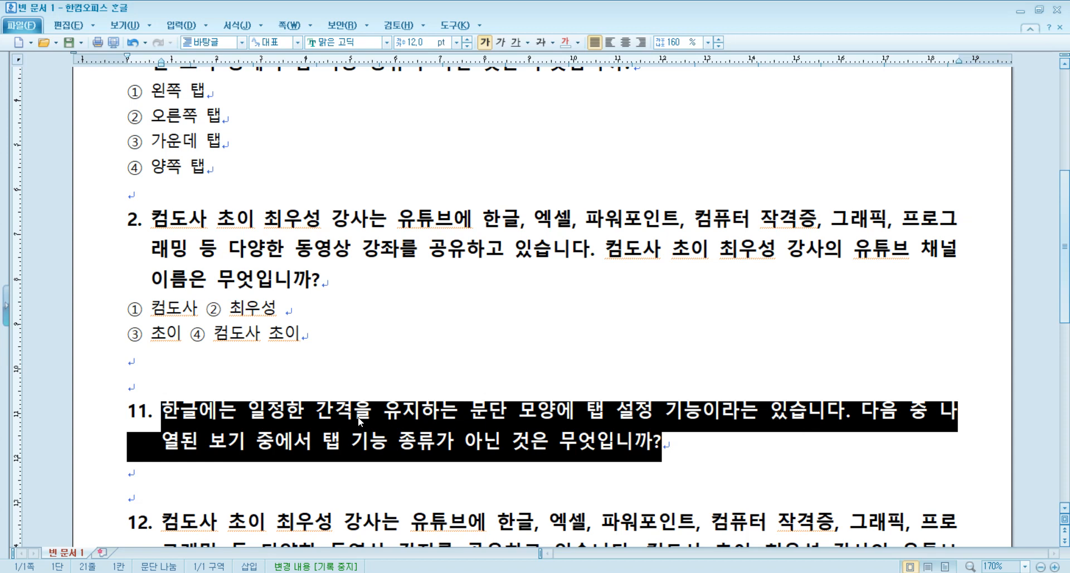
click(320, 414)
click(663, 444)
scroll(272, 357, up, 4)
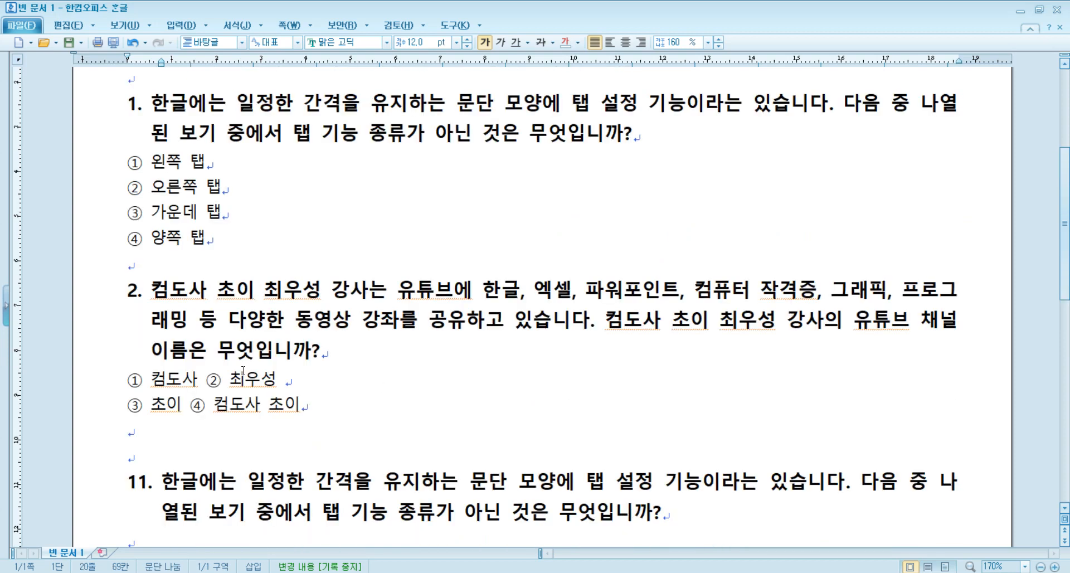
- Set the left paragraph margin of question 1's four answer choices to 20 pt in 문단 모양
drag(128, 228, 236, 307)
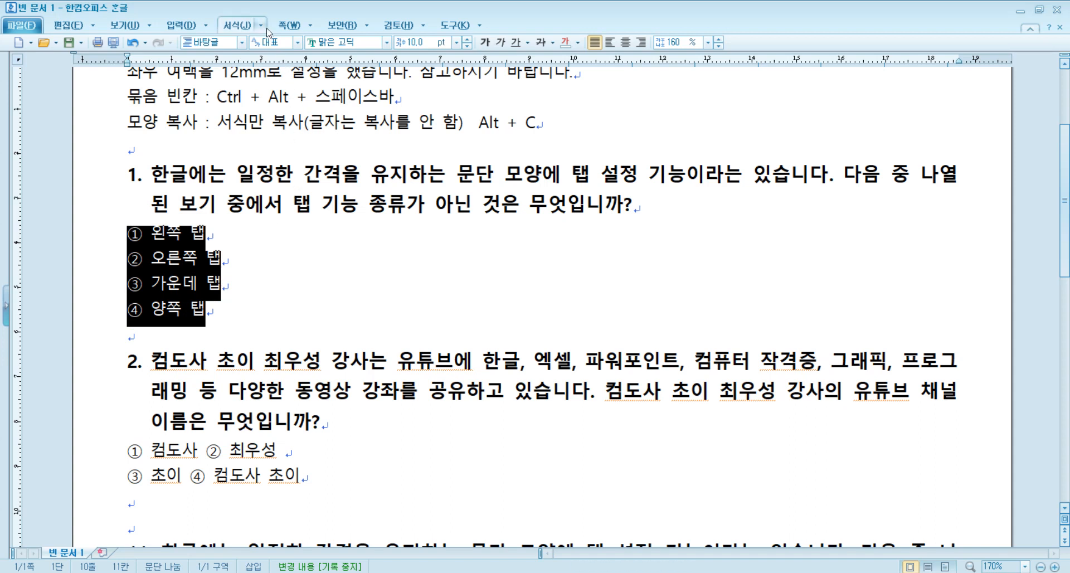
click(240, 25)
click(281, 63)
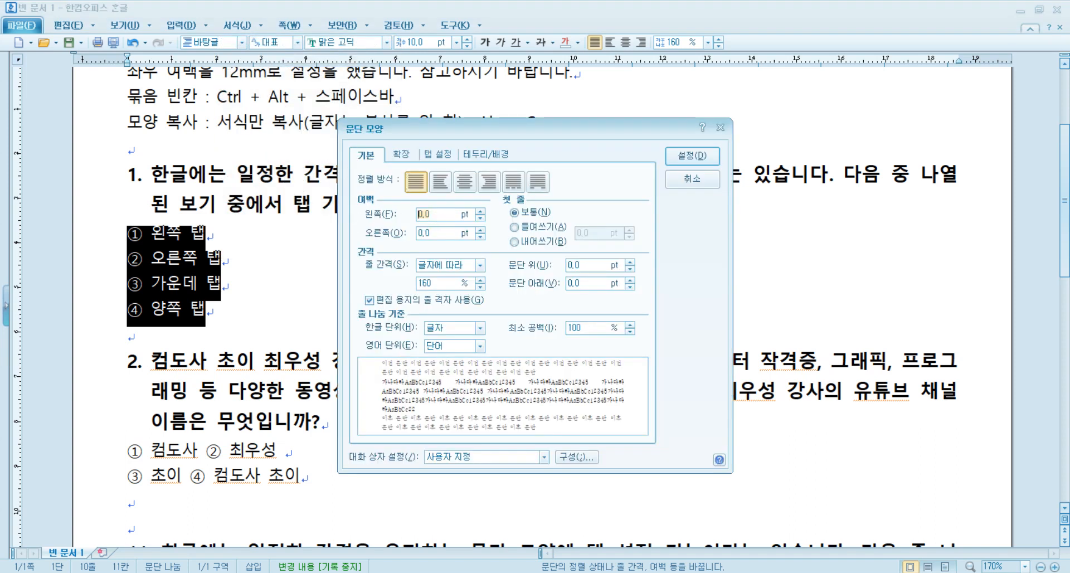
text(20)
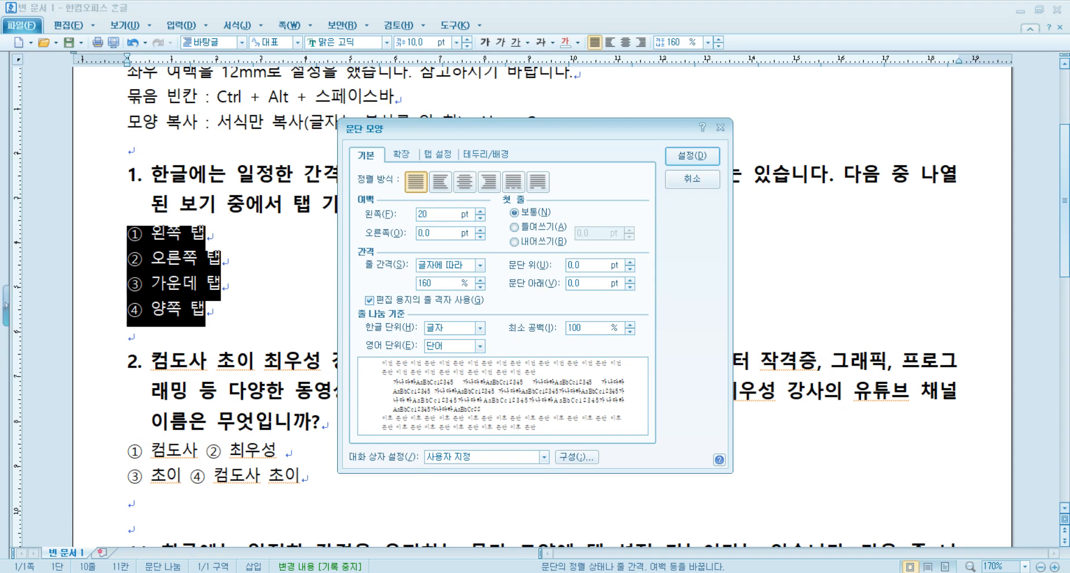
key(Return)
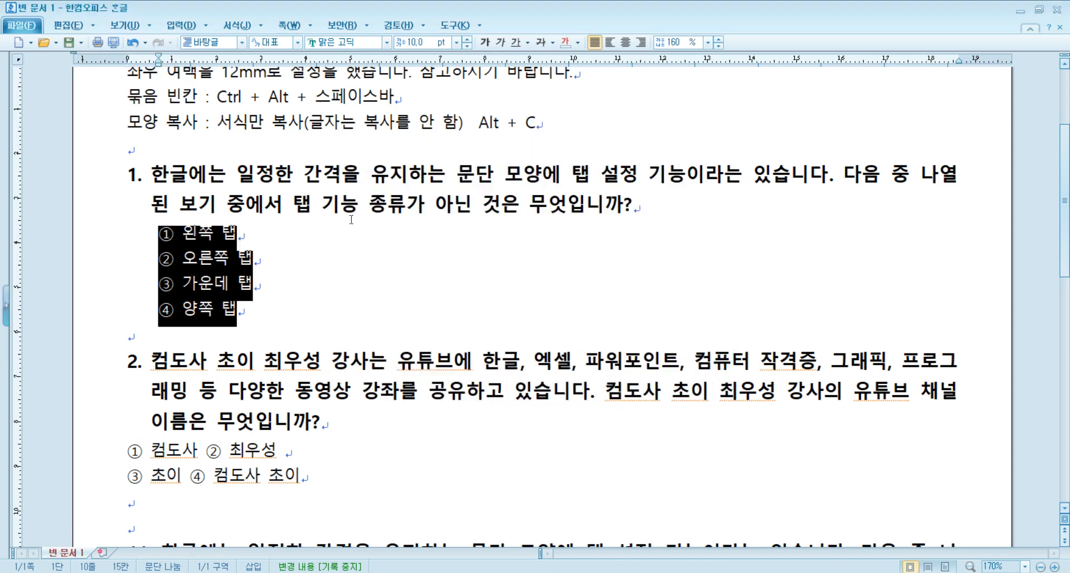
click(214, 233)
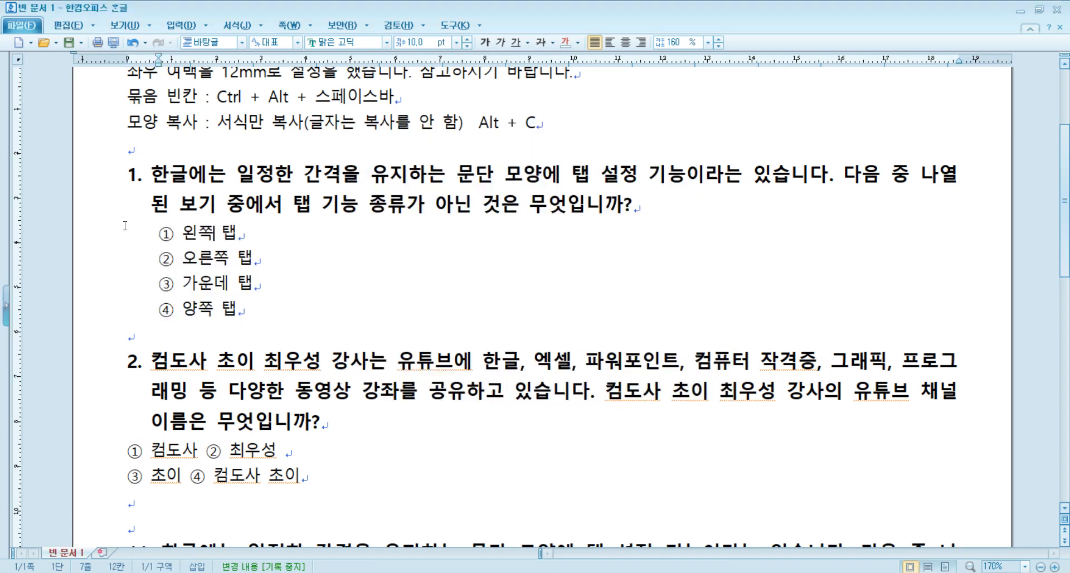
- Replace the space after each choice number ① to ④ of question 1 with a non-breaking space
click(241, 236)
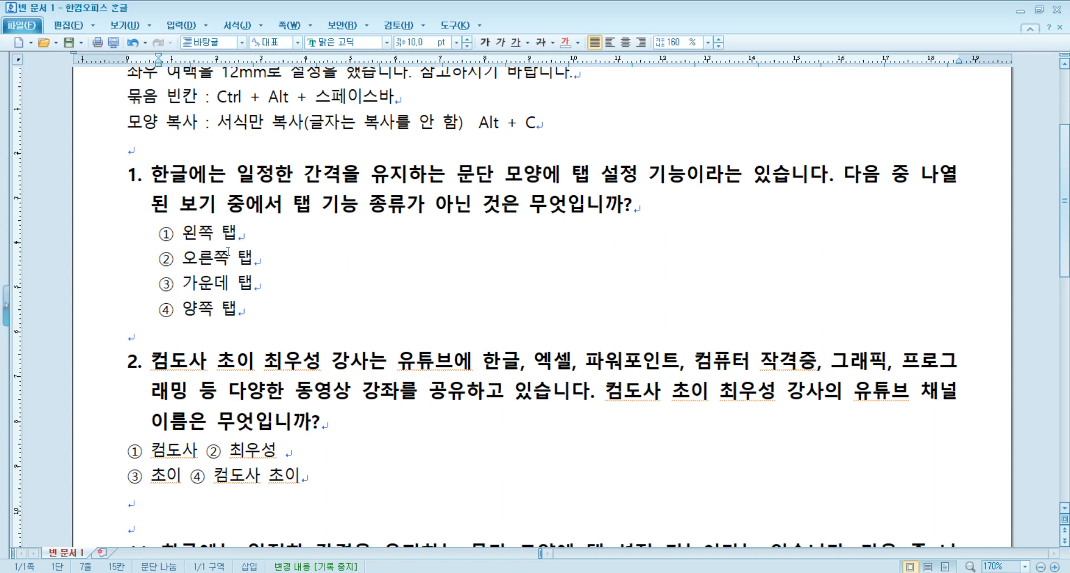
click(176, 234)
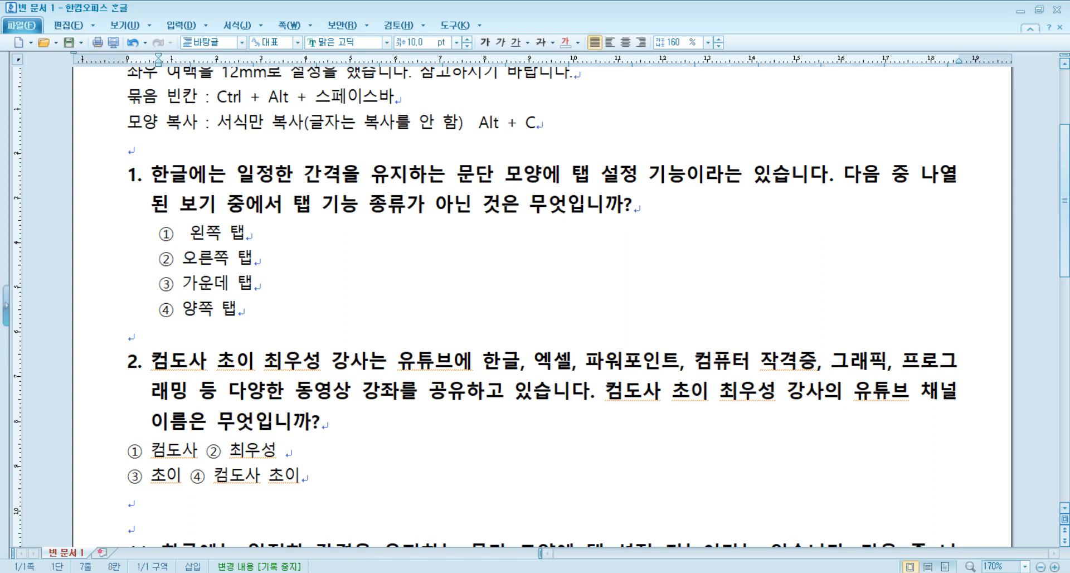
key(Delete)
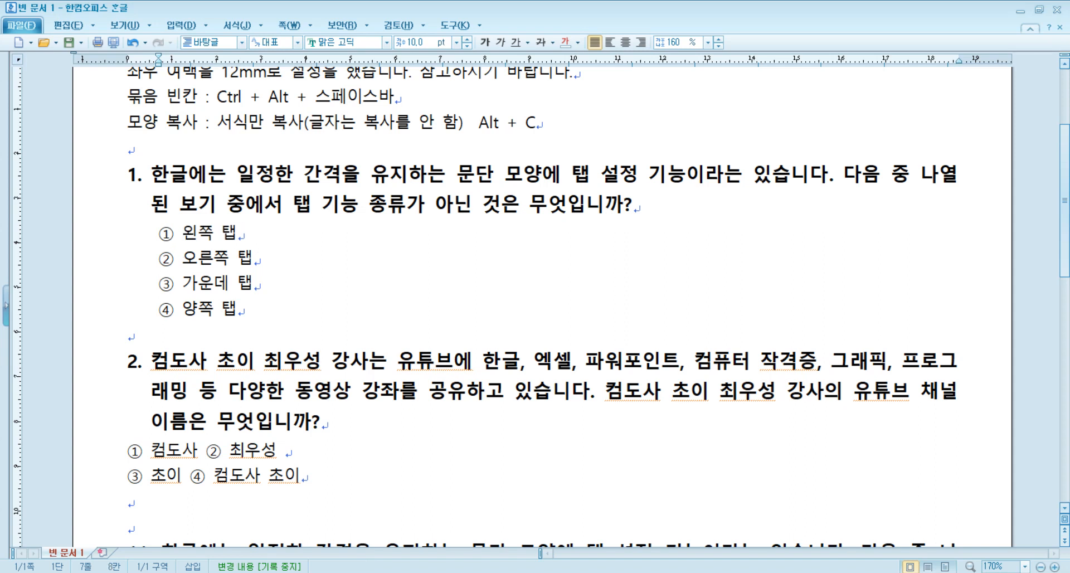
key(Left)
key(Delete)
key(Down)
key(BackSpace)
key(Down)
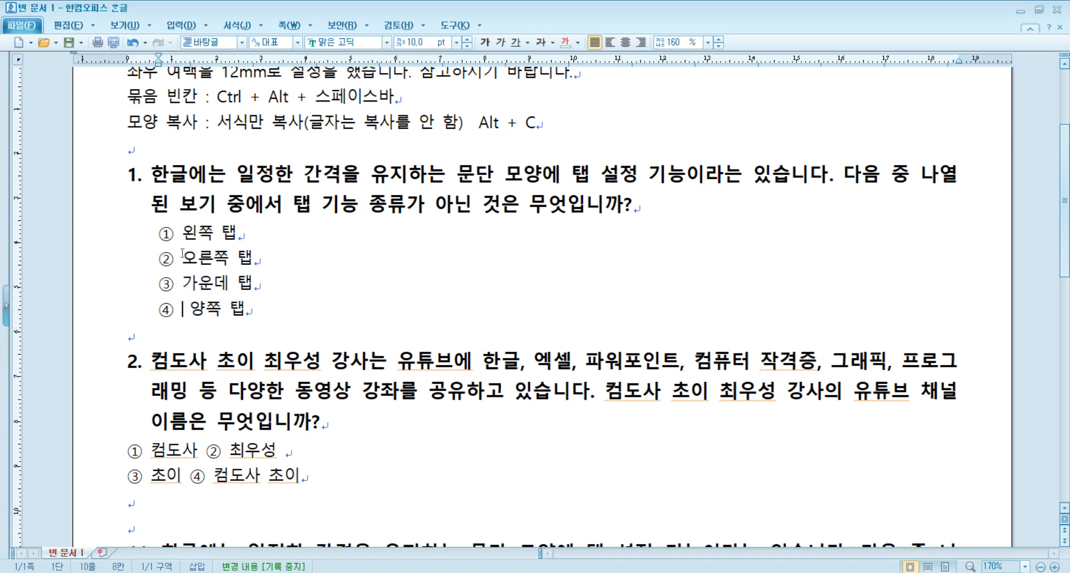
key(BackSpace)
key(Up)
key(Up)
key(Up)
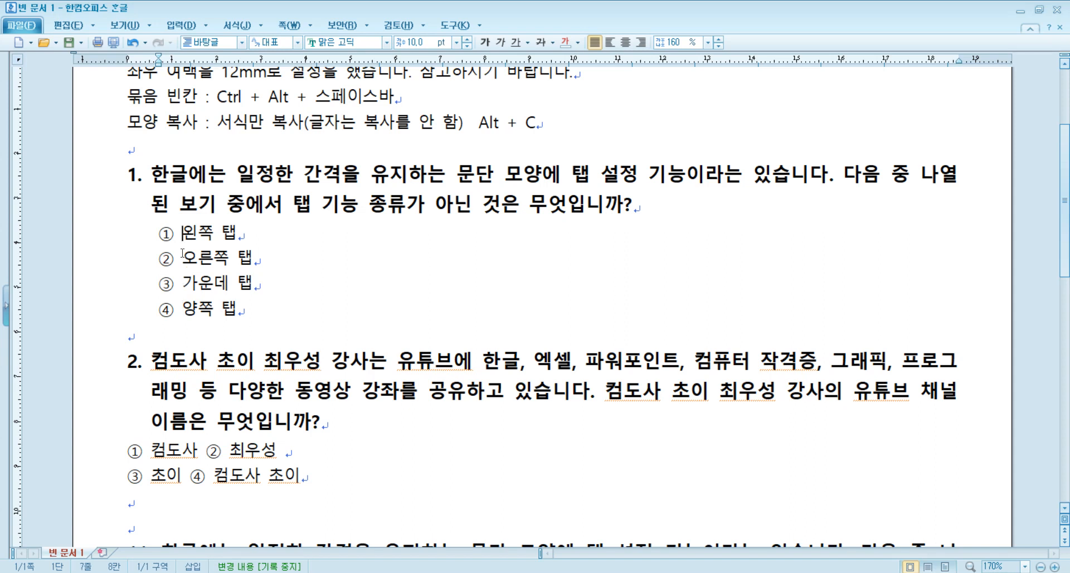
- Give choice ① of question 1 a hanging indent starting at its text and check its 문단 모양 settings
key(shift+Tab)
click(237, 25)
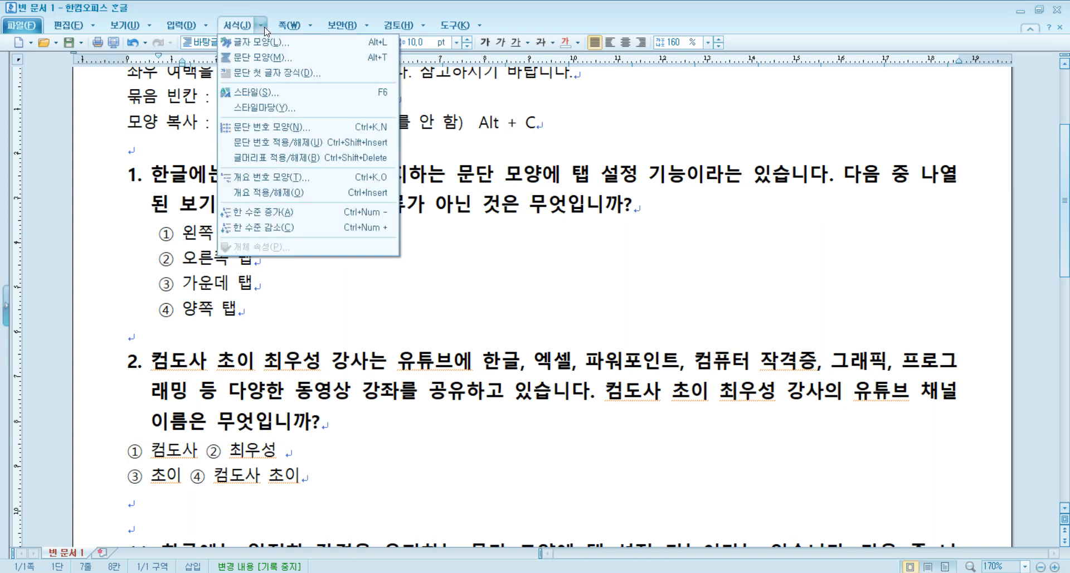
click(267, 59)
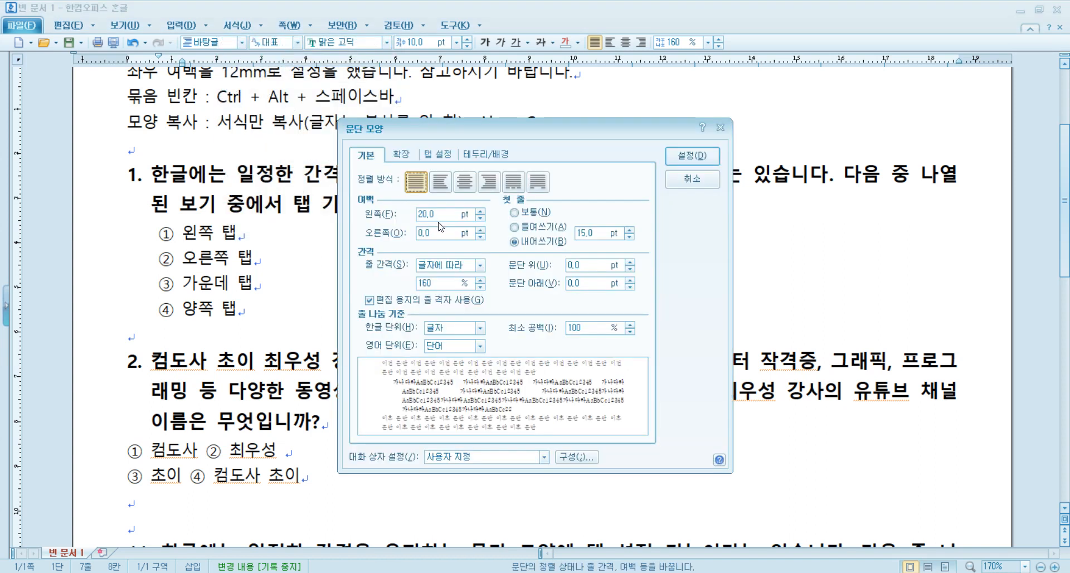
click(677, 179)
click(74, 233)
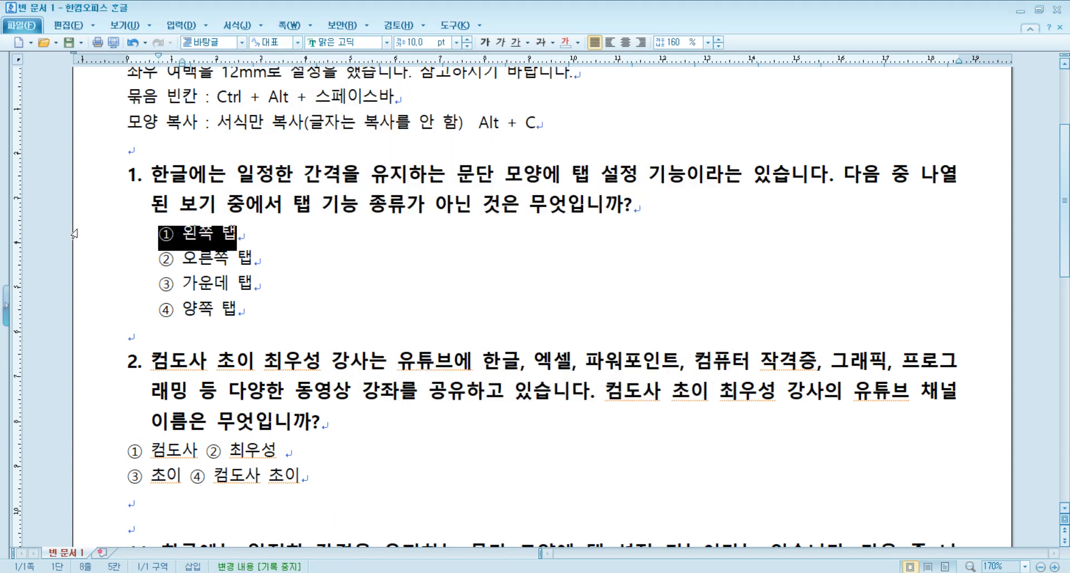
click(193, 217)
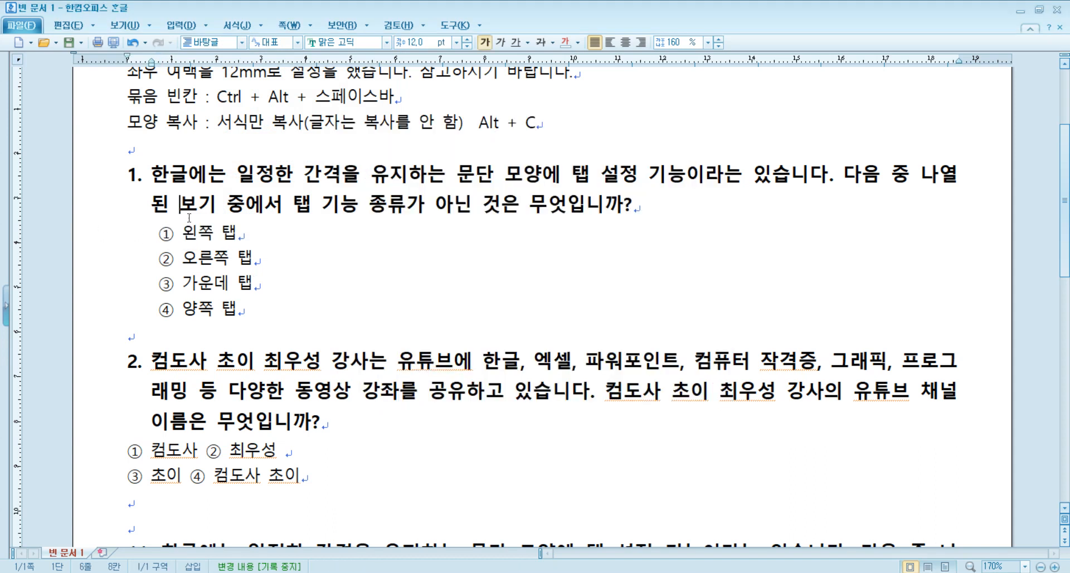
- Copy choice ①'s character and paragraph format with 모양 복사 and apply it to choices ② to ④ of question 1
click(203, 238)
key(alt+c)
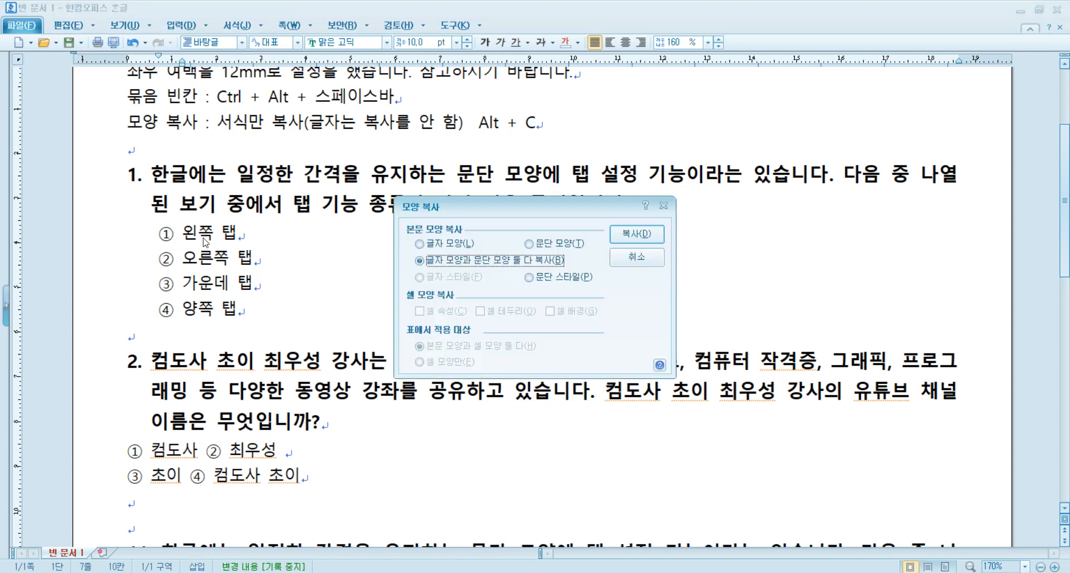
click(625, 238)
drag(118, 263, 122, 312)
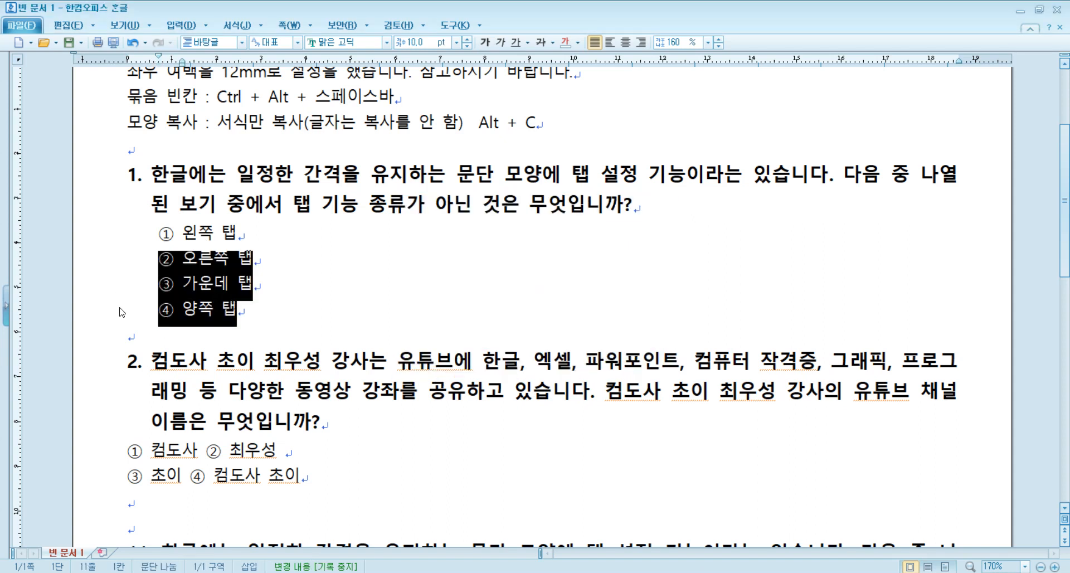
- Apply the format copied from choice ① of question 1 to both lines of question 2's answer choices
scroll(134, 392, down, 2)
click(95, 317)
drag(95, 318, 98, 340)
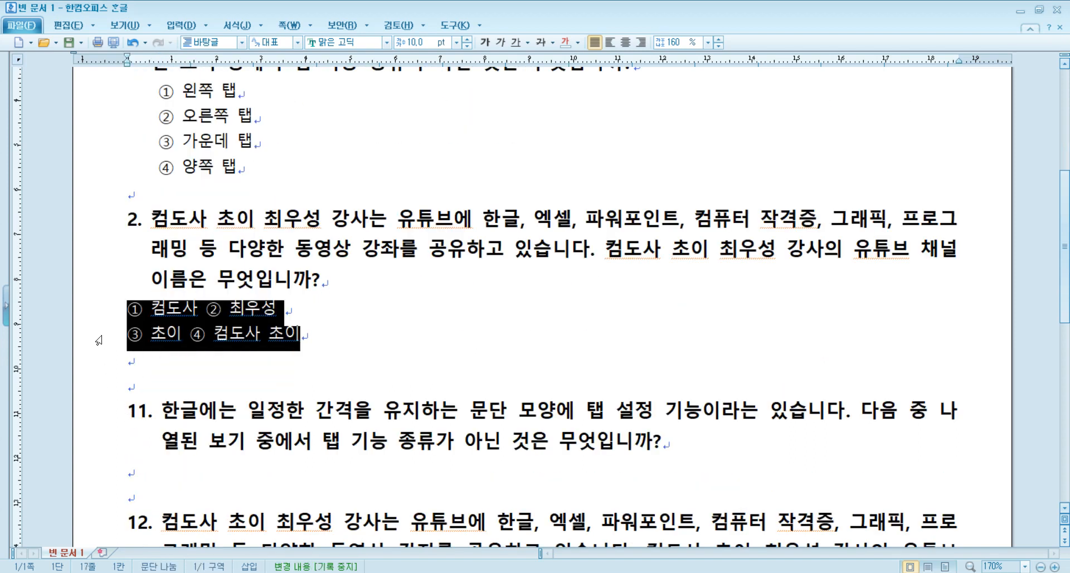
key(ctrl+F6)
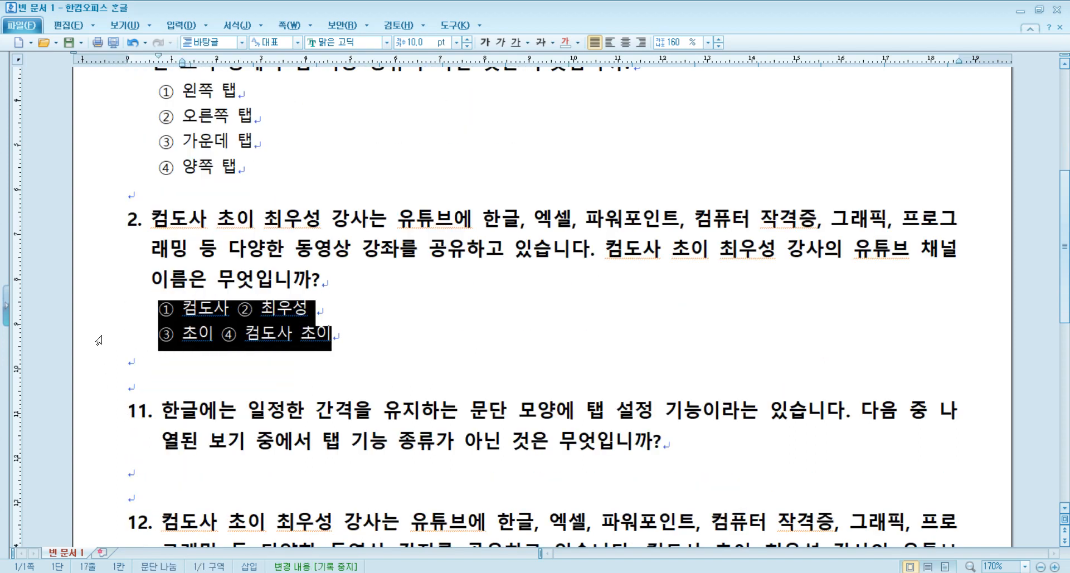
- Replace the spaces after the choice numbers of question 2 with non-breaking spaces
click(158, 312)
click(241, 312)
click(267, 312)
click(182, 312)
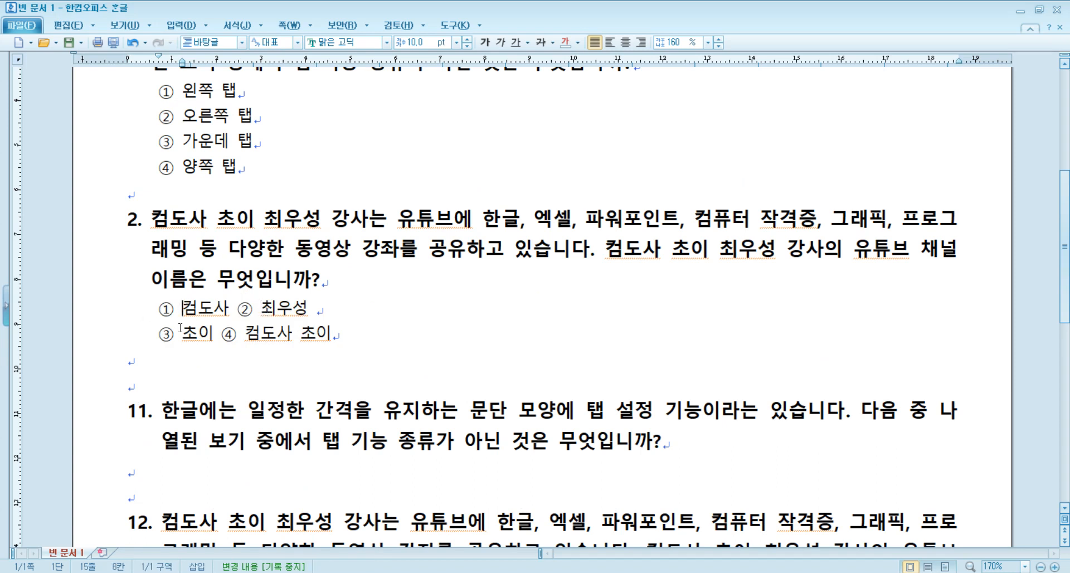
click(180, 327)
text(ㅣ)
key(Delete)
key(Right)
key(Right)
key(Right)
key(Right)
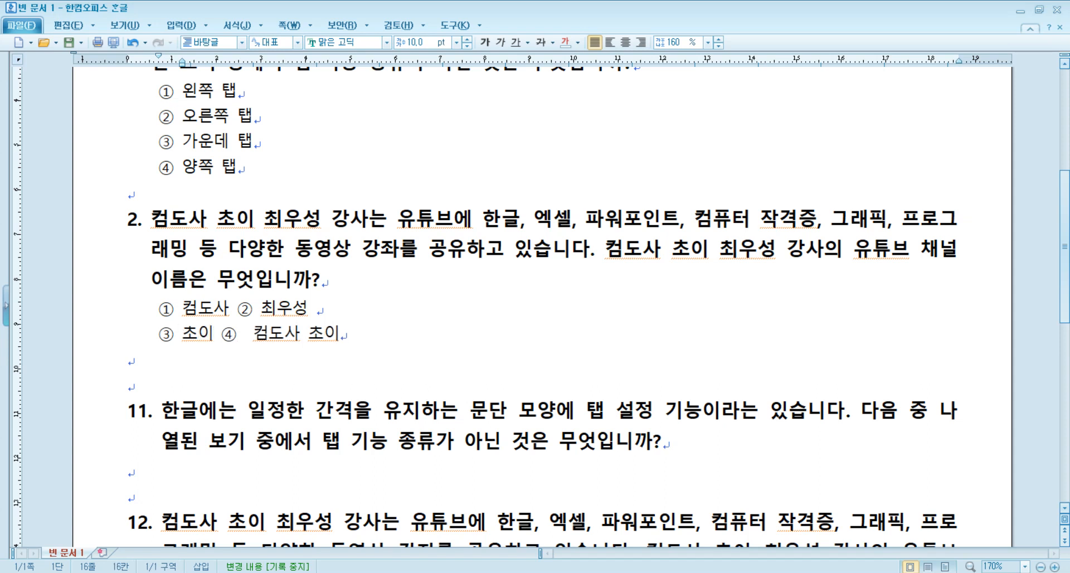
key(Delete)
- Compare the layout of question 1's one-per-line choices with question 2's two-per-line choices
scroll(205, 368, up, 5)
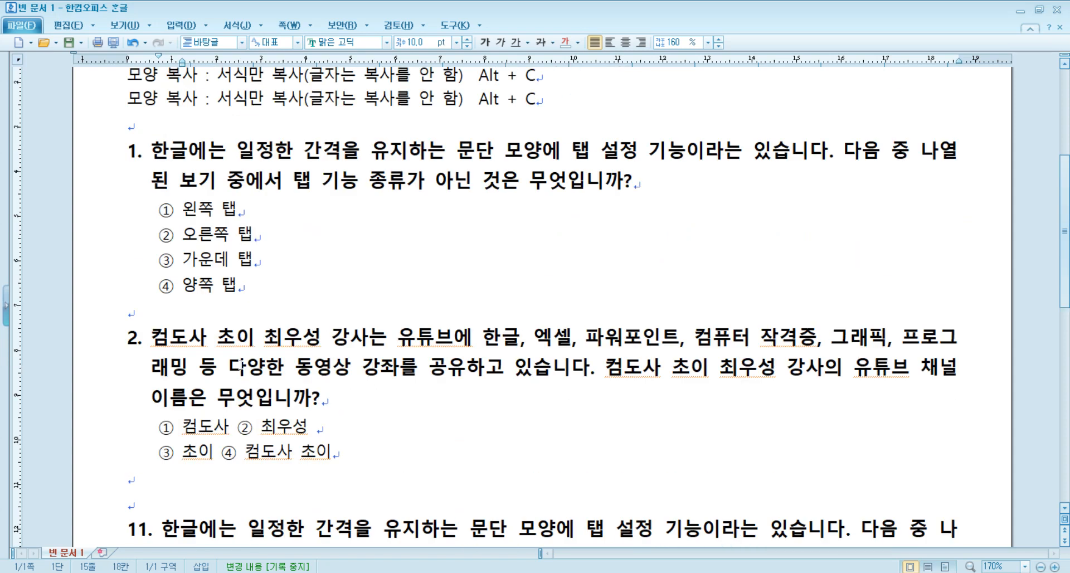
drag(183, 232, 337, 305)
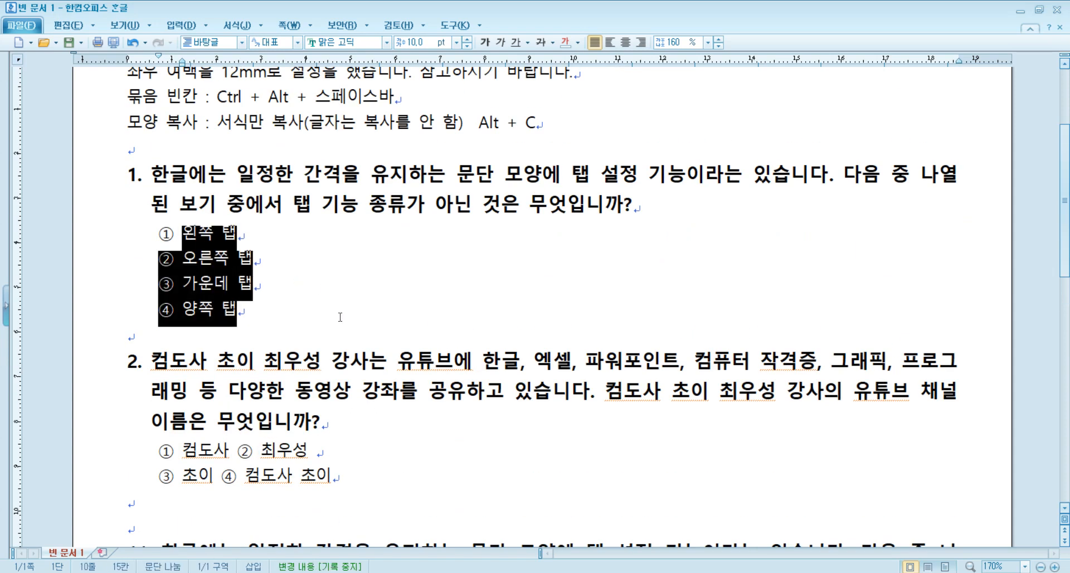
click(339, 316)
scroll(329, 349, down, 5)
click(238, 310)
drag(159, 310, 340, 338)
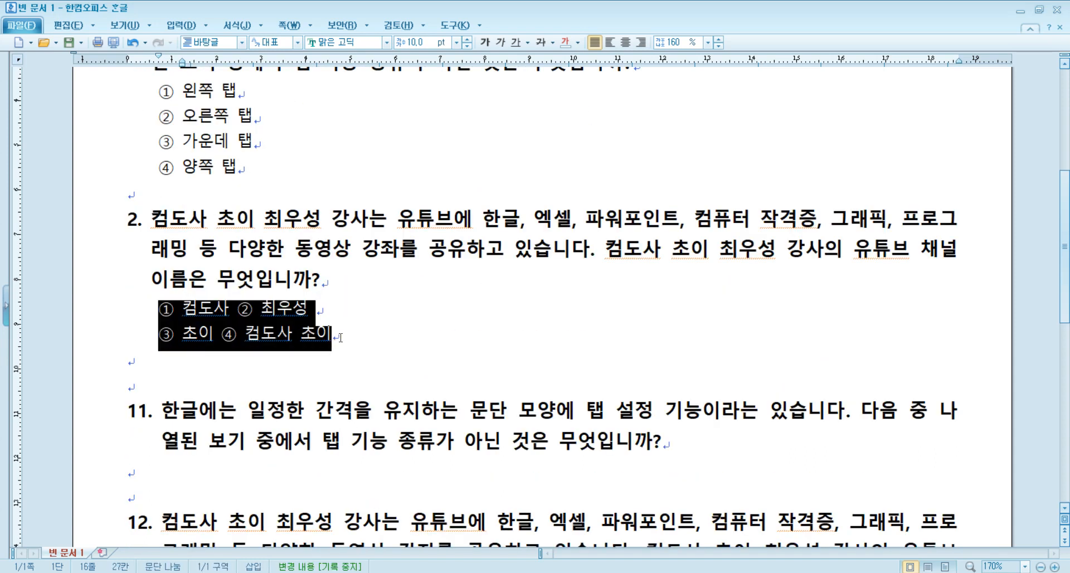
click(381, 340)
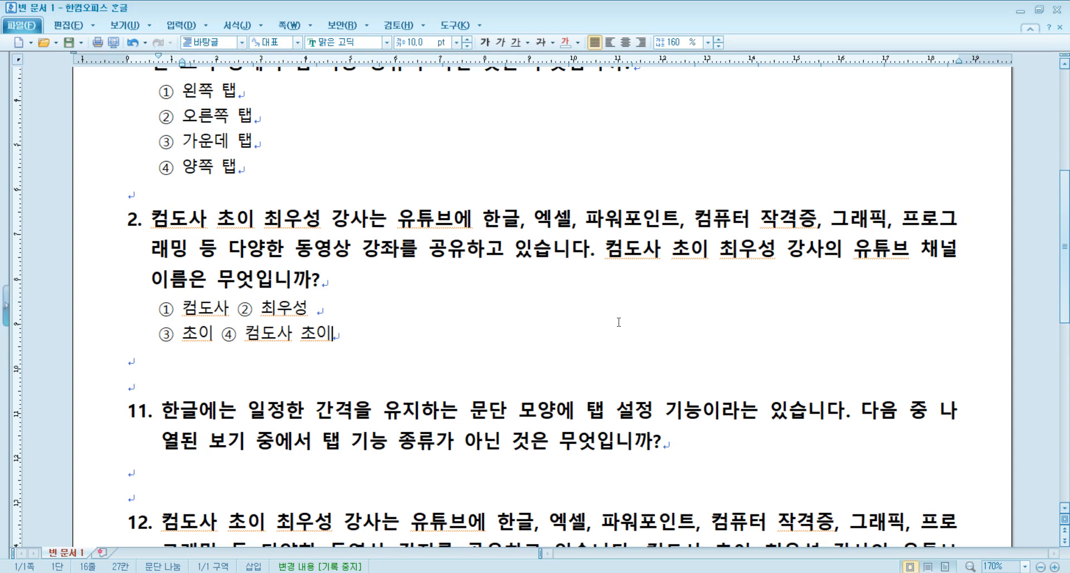
- Examine the spacing of the default tab stops on the ruler for question 2's first choice line
click(241, 316)
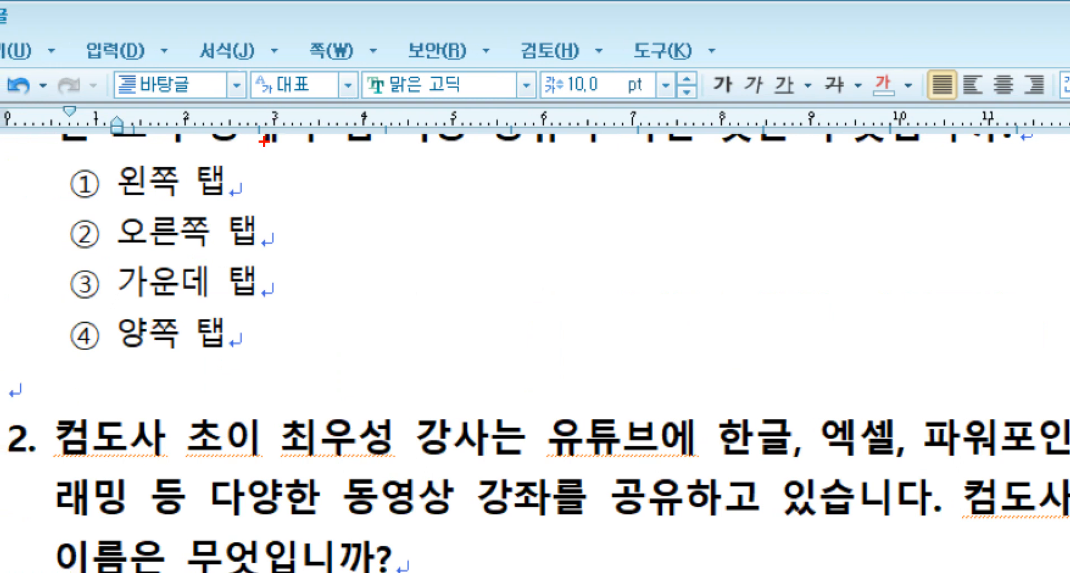
drag(255, 116, 265, 142)
drag(378, 116, 394, 141)
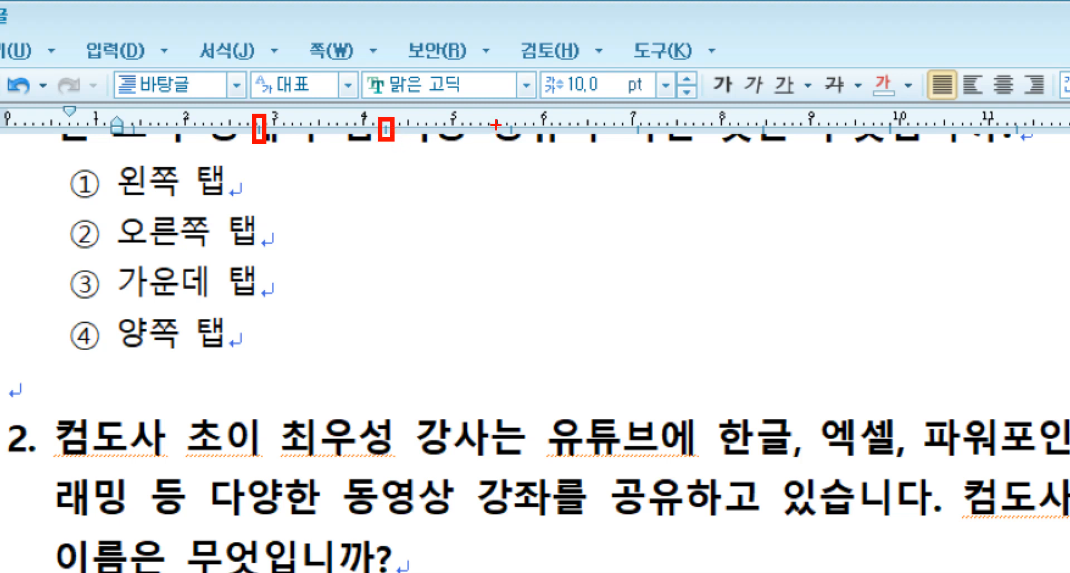
drag(505, 116, 520, 142)
mouse_move(258, 144)
mouse_down()
mouse_move(305, 167)
mouse_move(379, 139)
mouse_move(459, 177)
mouse_move(505, 140)
mouse_move(518, 159)
mouse_move(620, 162)
mouse_move(634, 142)
mouse_up()
right_click(635, 138)
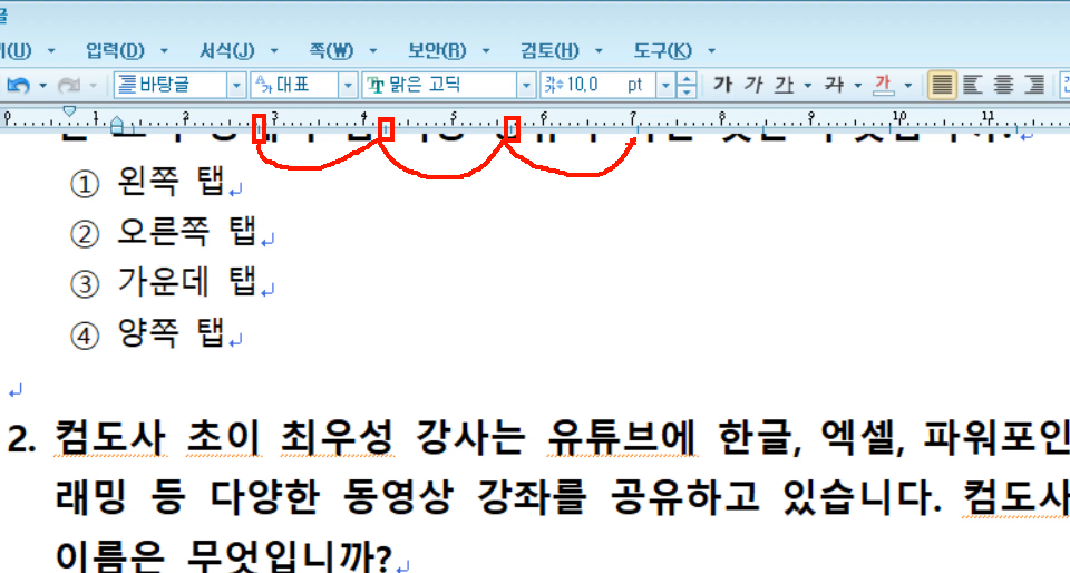
key(Escape)
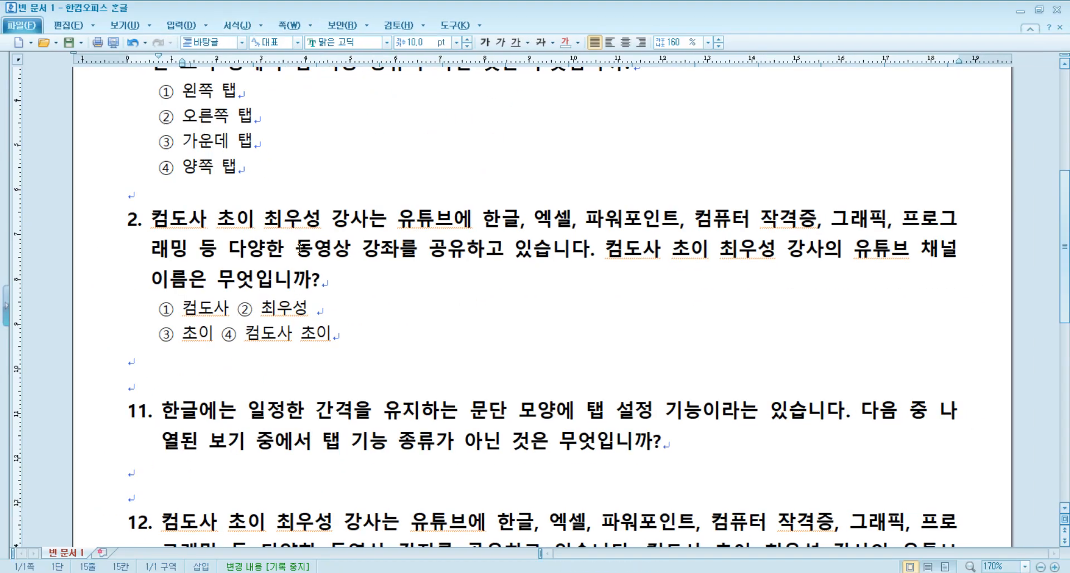
- Try spacing choice ② of question 2 away from choice ① by inserting repeated tabs at the default tab stops
key(Tab)
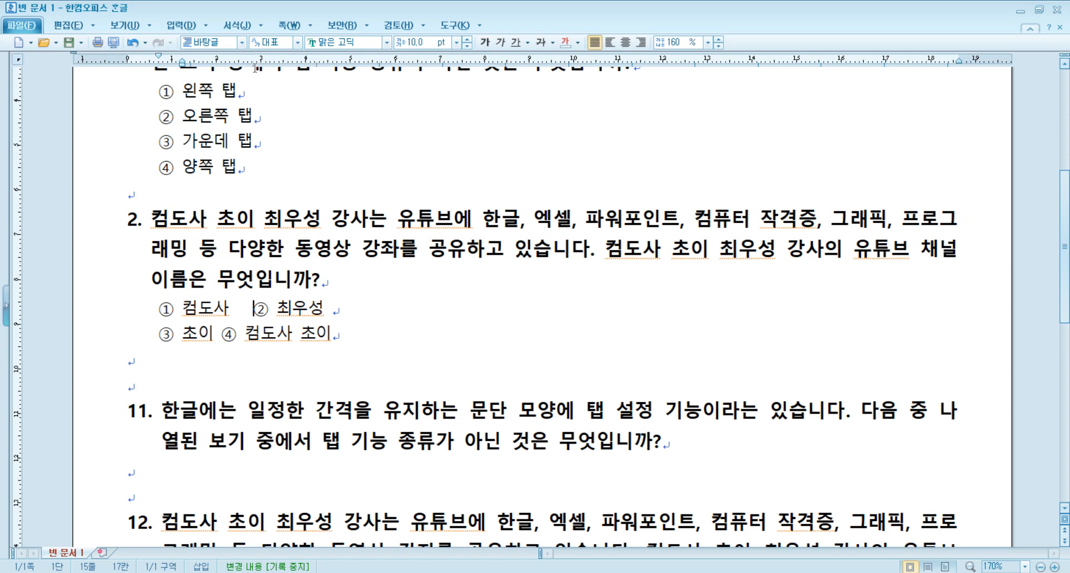
scroll(273, 240, down, 3)
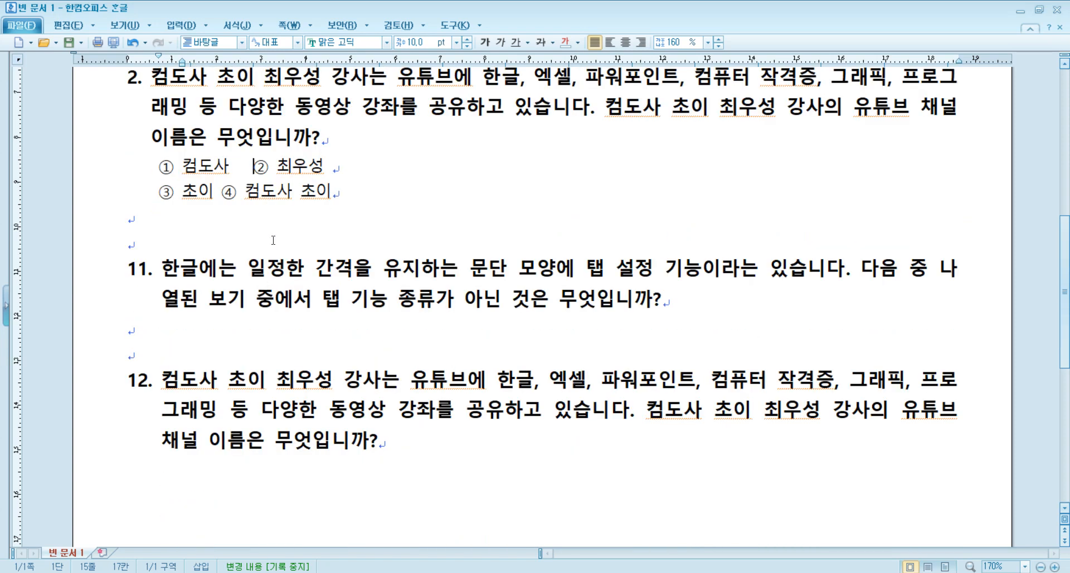
scroll(273, 234, down, 2)
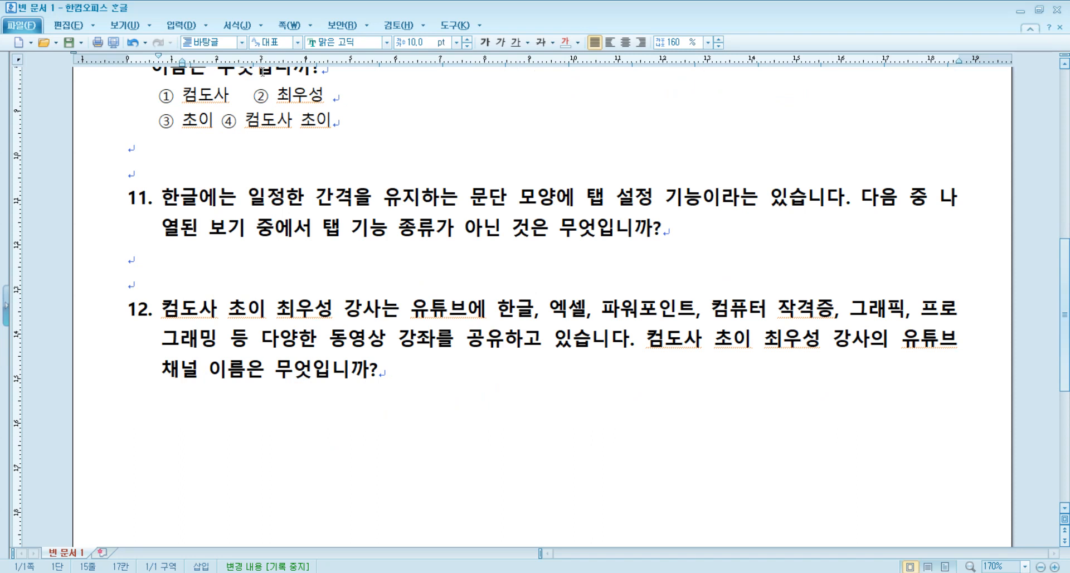
key(Tab)
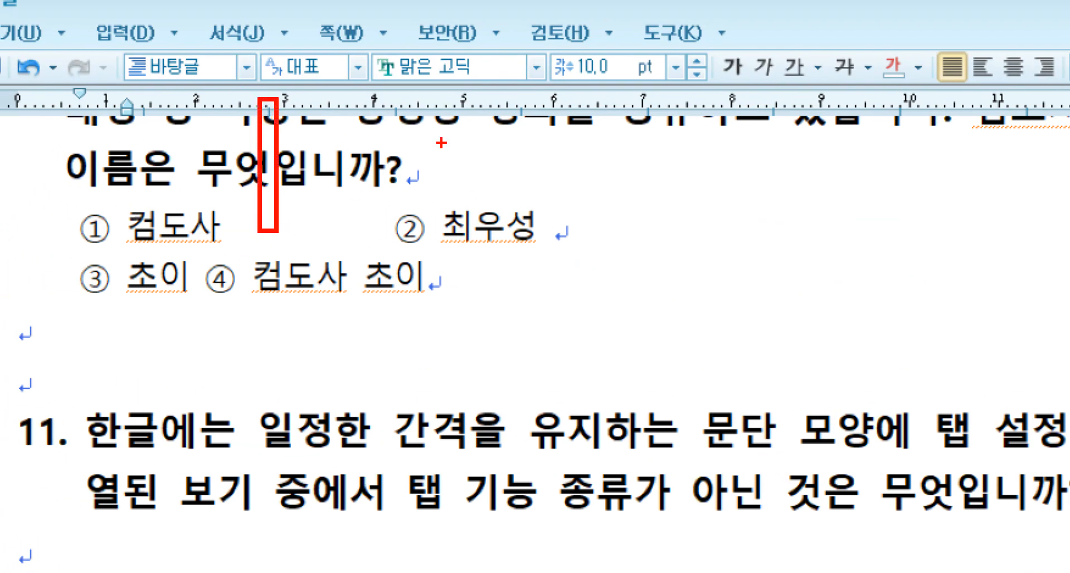
drag(385, 99, 403, 249)
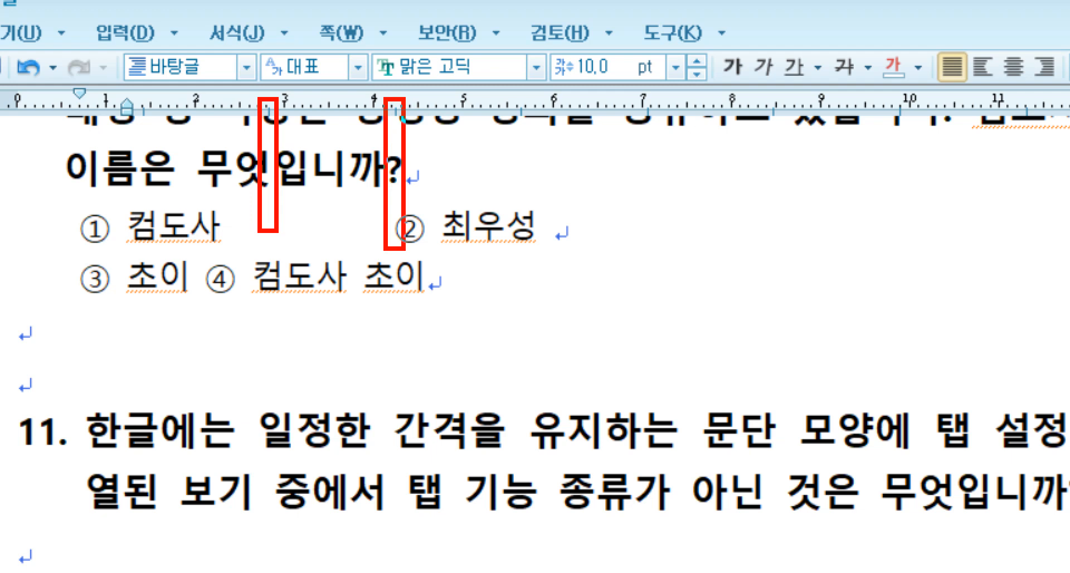
key(Tab)
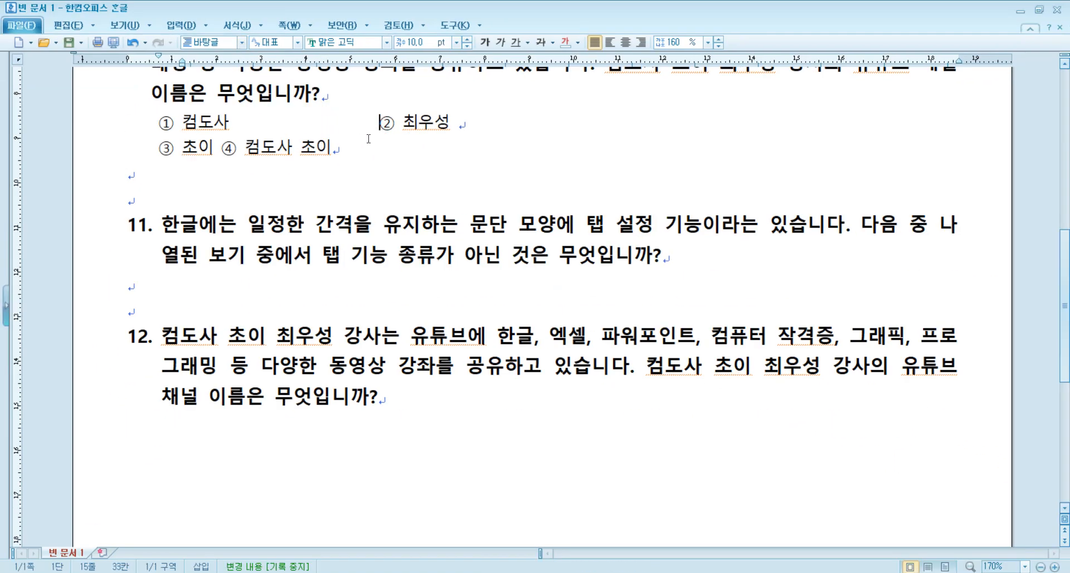
key(Tab)
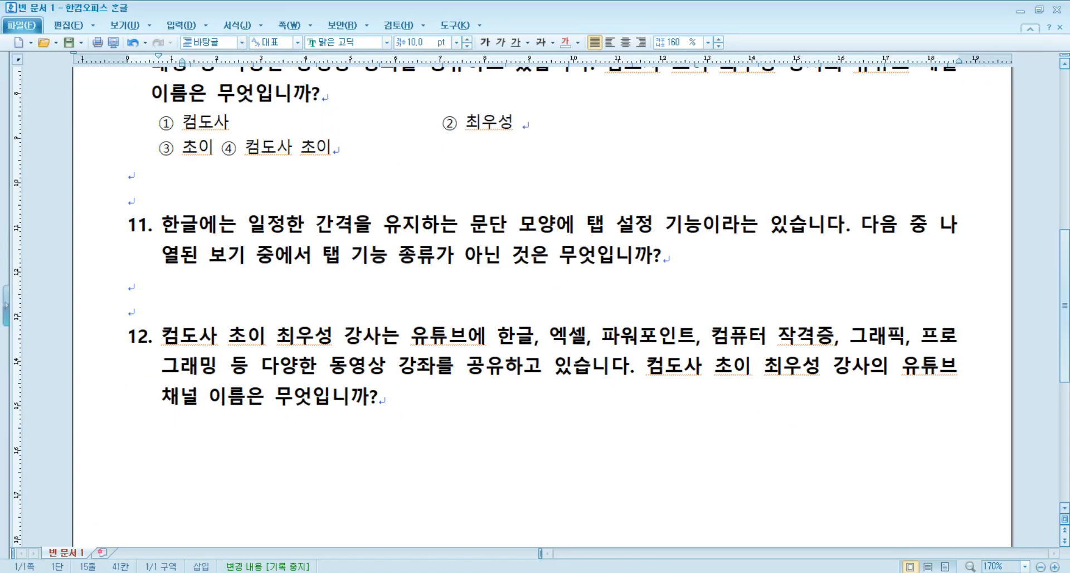
key(Tab)
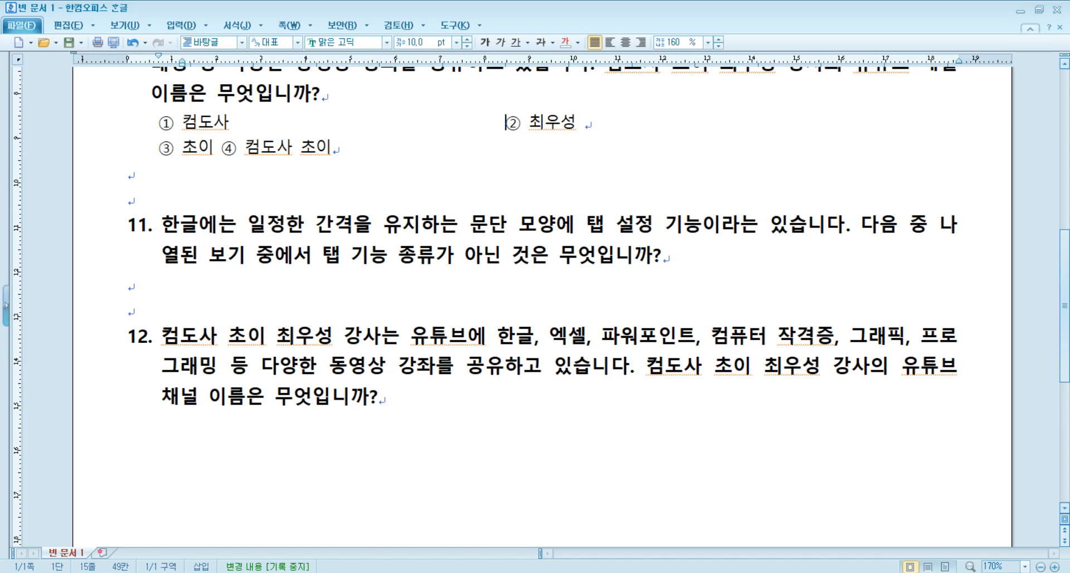
key(Tab)
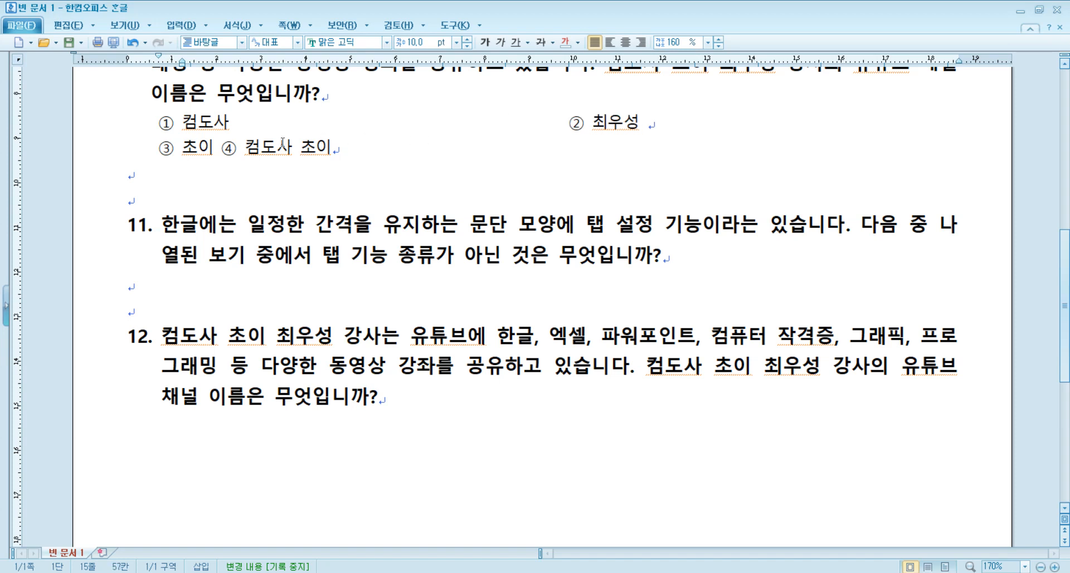
- Insert repeated default tabs before choice ④ of question 2 to align it under choice ②
click(223, 148)
key(Tab)
key(Tab)
key(Tab)
key(Tab)
key(Tab)
key(Tab)
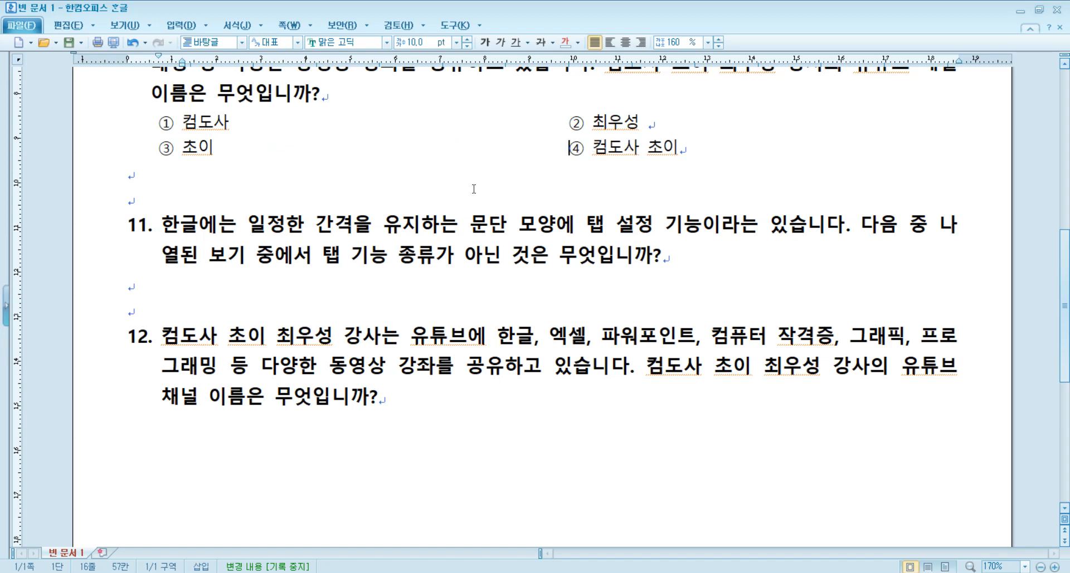
- Remove all the tabs inserted before choices ② and ④ of question 2
scroll(591, 272, up, 2)
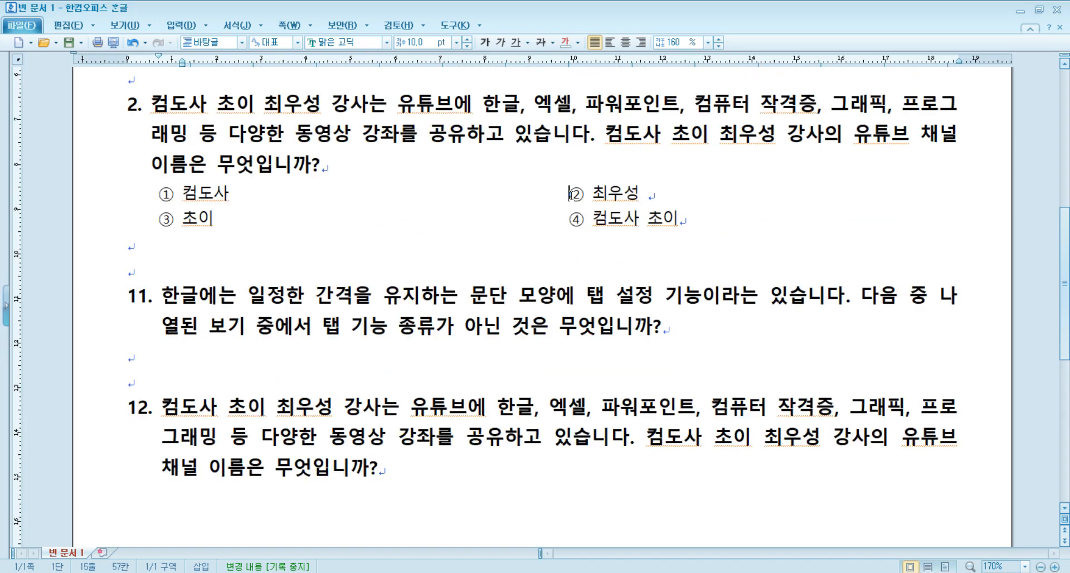
key(BackSpace)
key(BackSpace)
key(BackSpace)
key(BackSpace)
key(BackSpace)
click(575, 216)
key(BackSpace)
key(BackSpace)
key(BackSpace)
key(BackSpace)
key(BackSpace)
key(BackSpace)
key(BackSpace)
key(BackSpace)
key(BackSpace)
click(258, 194)
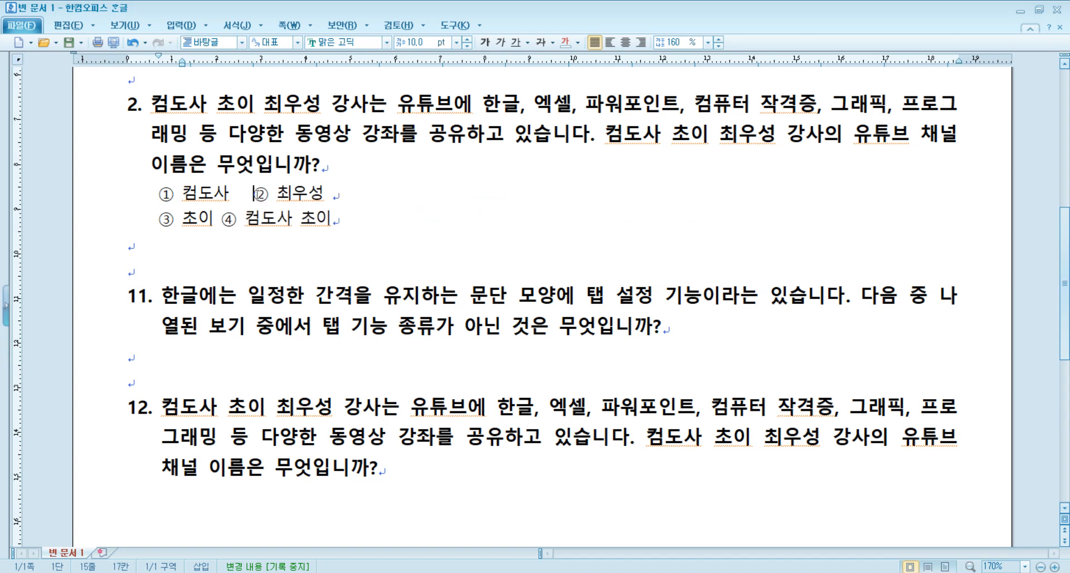
key(BackSpace)
key(BackSpace)
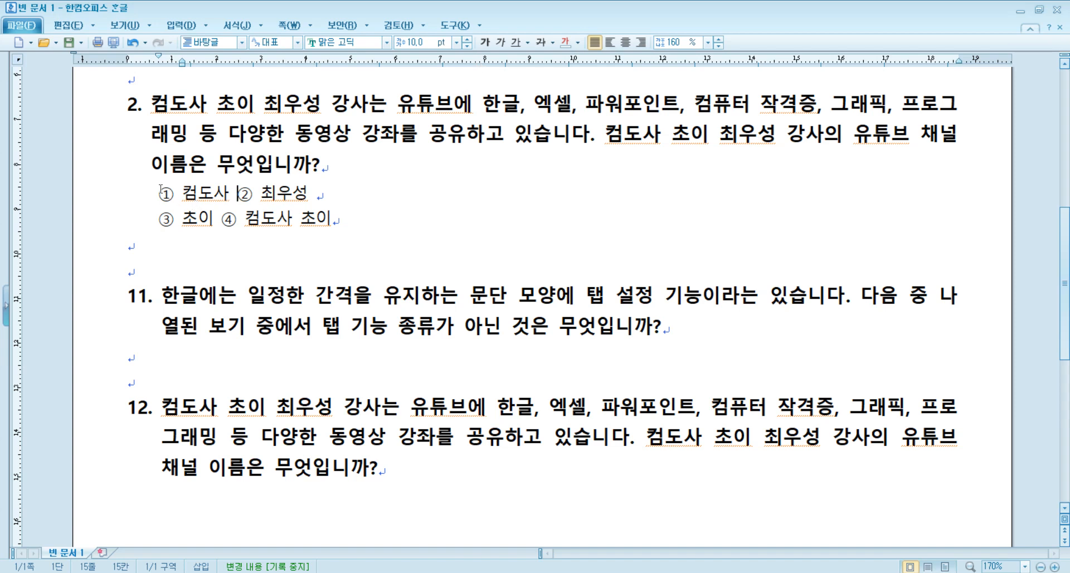
- Add a left tab (왼쪽 탭) at about 7.8 cm on the ruler for both of question 2's choice lines
drag(160, 194, 343, 224)
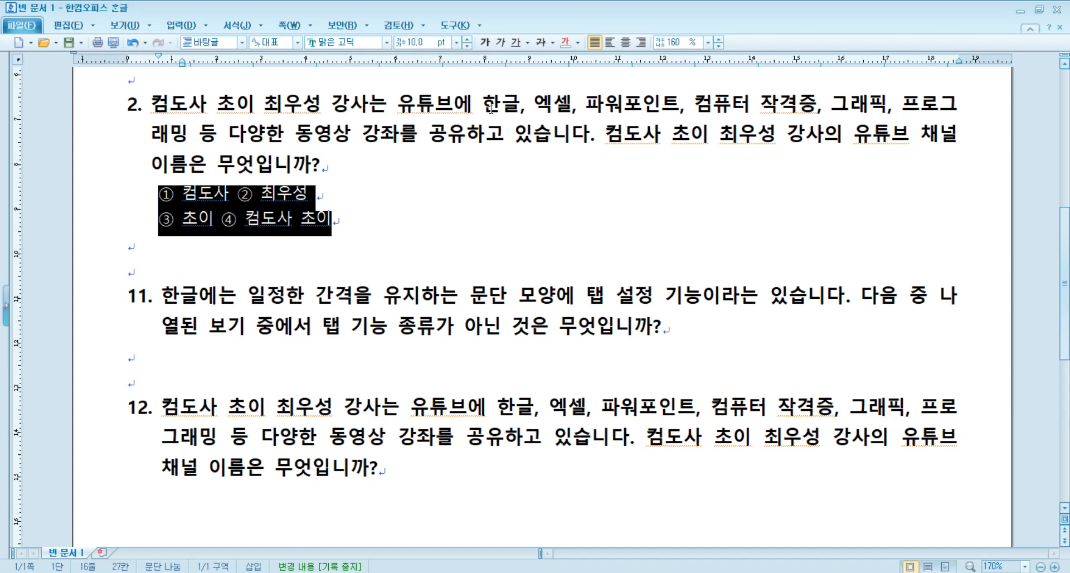
right_click(475, 61)
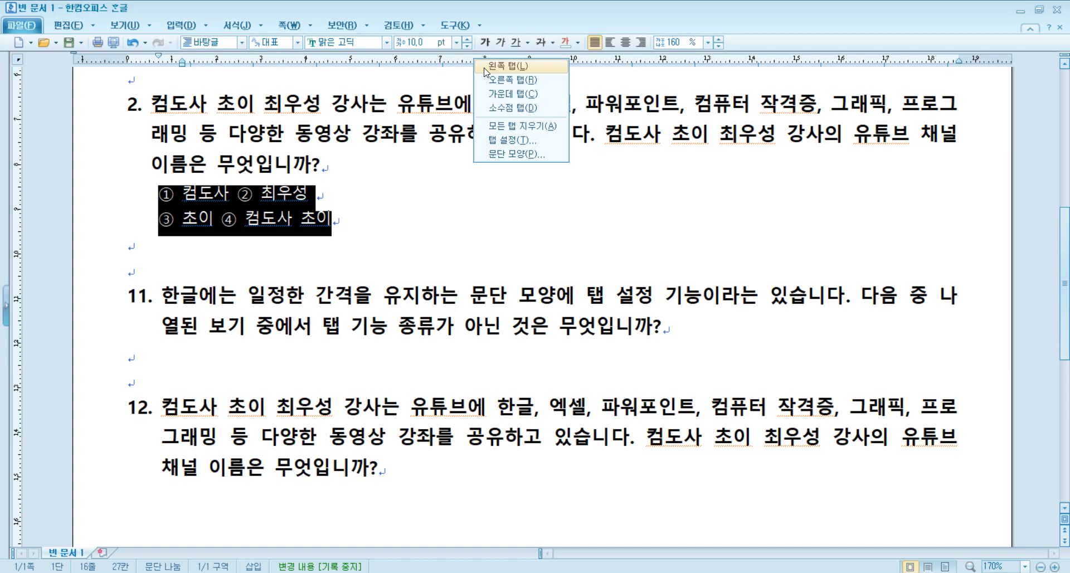
click(484, 69)
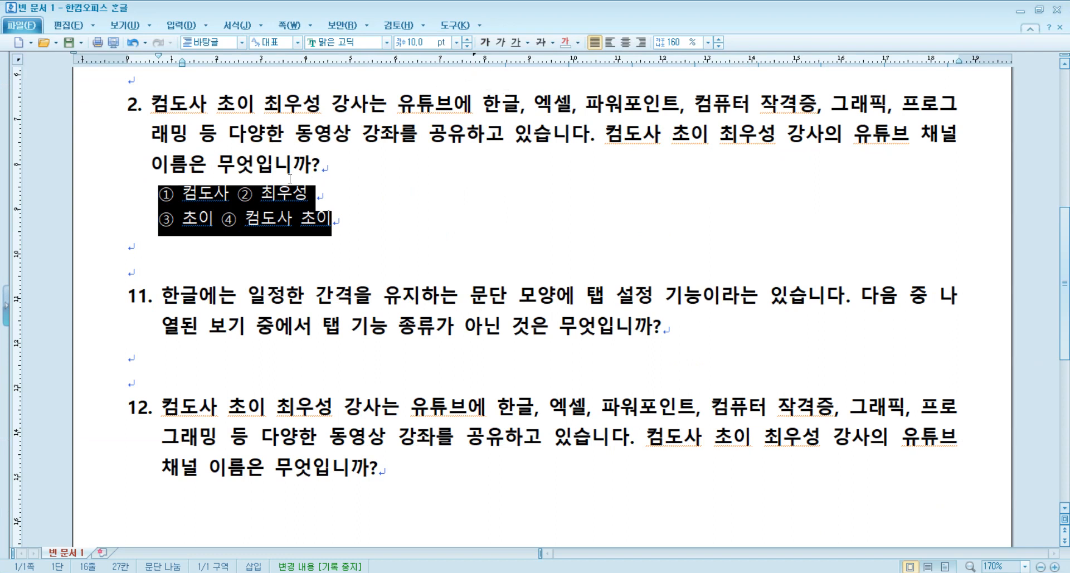
- Insert one tab before choice ② and one before choice ④ of question 2
click(237, 193)
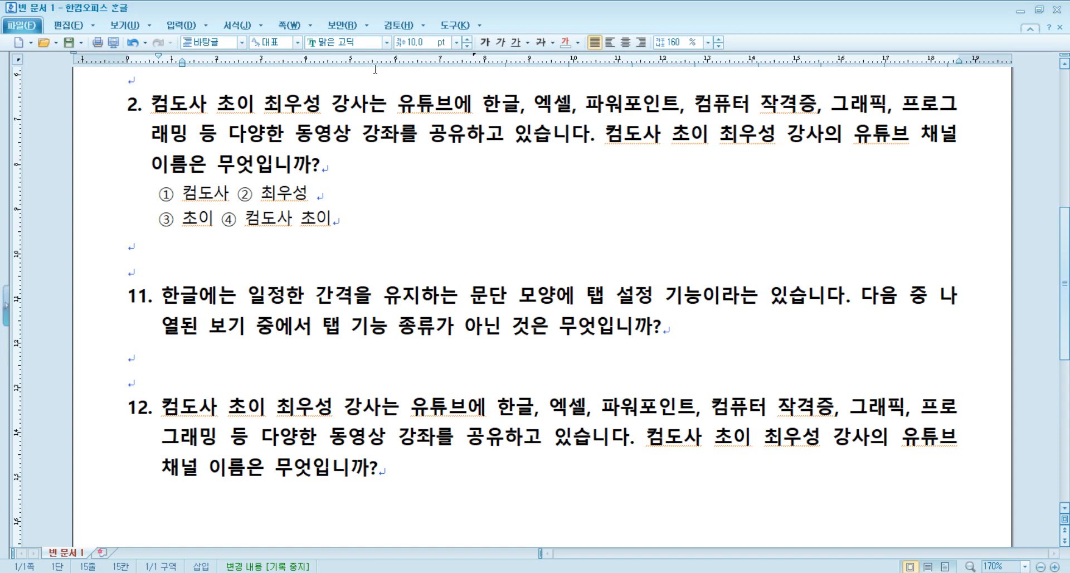
key(Tab)
click(223, 220)
key(Tab)
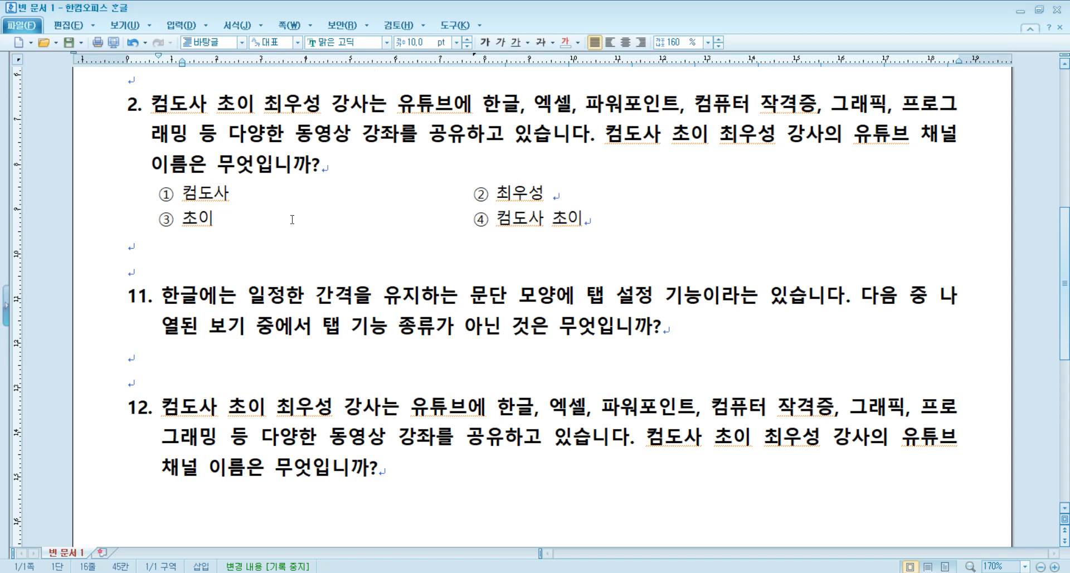
- Move the left tab stop of both of question 2's choice lines to about 8.9 cm on the ruler
drag(175, 195, 540, 222)
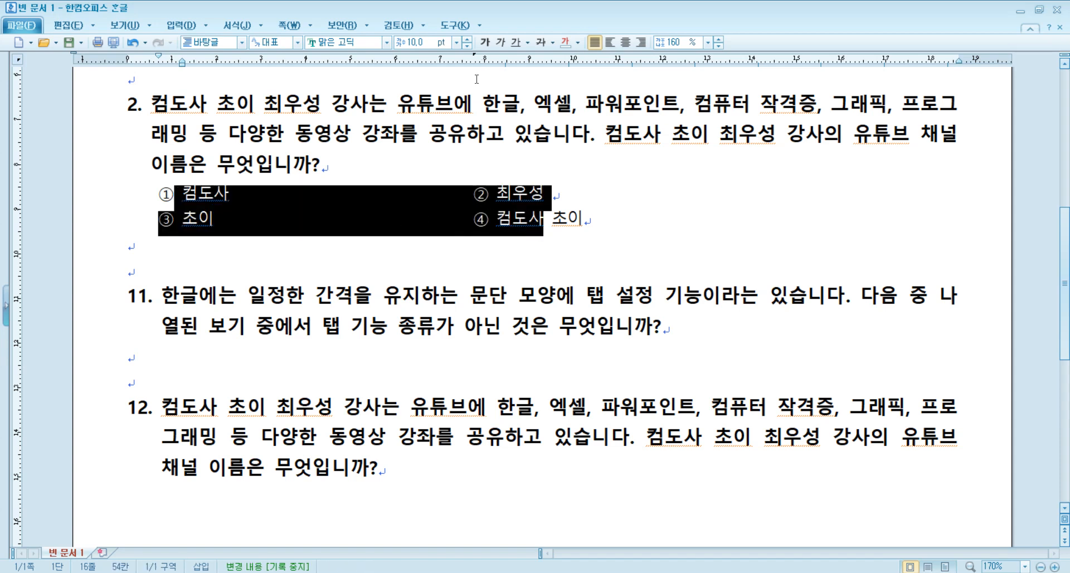
click(480, 208)
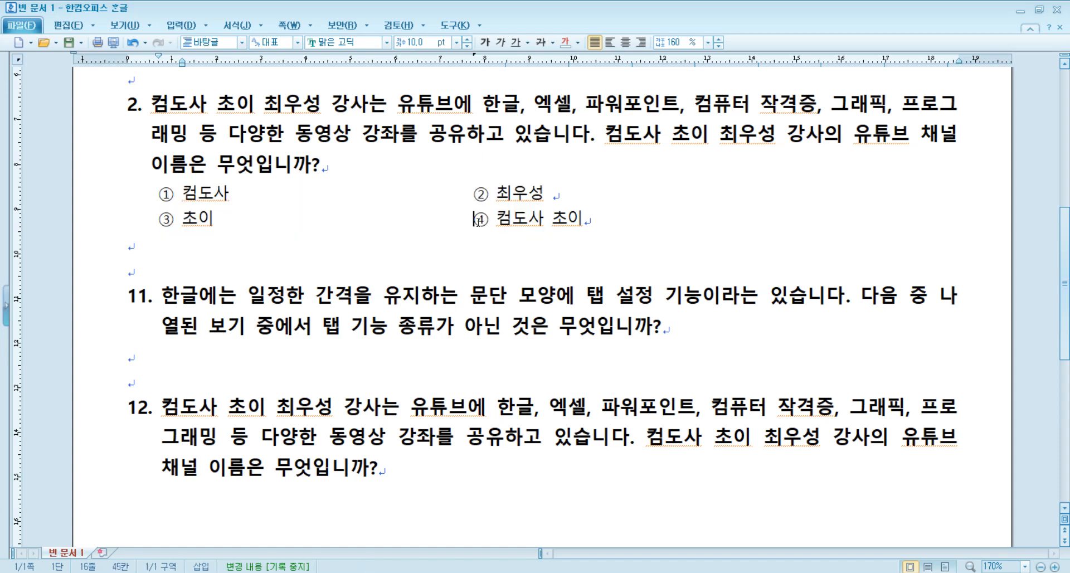
drag(213, 196, 559, 237)
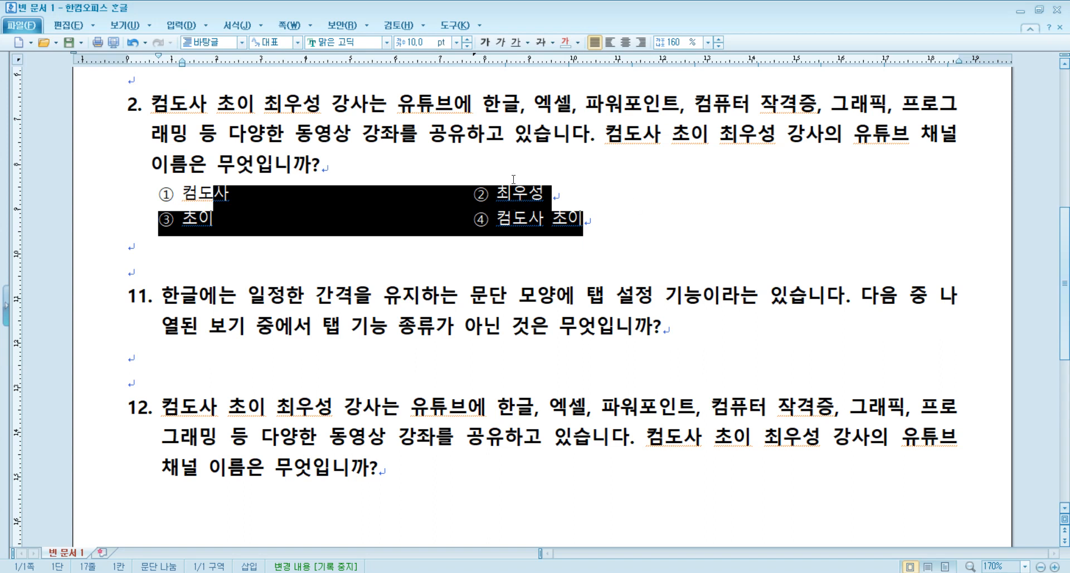
drag(473, 194, 580, 226)
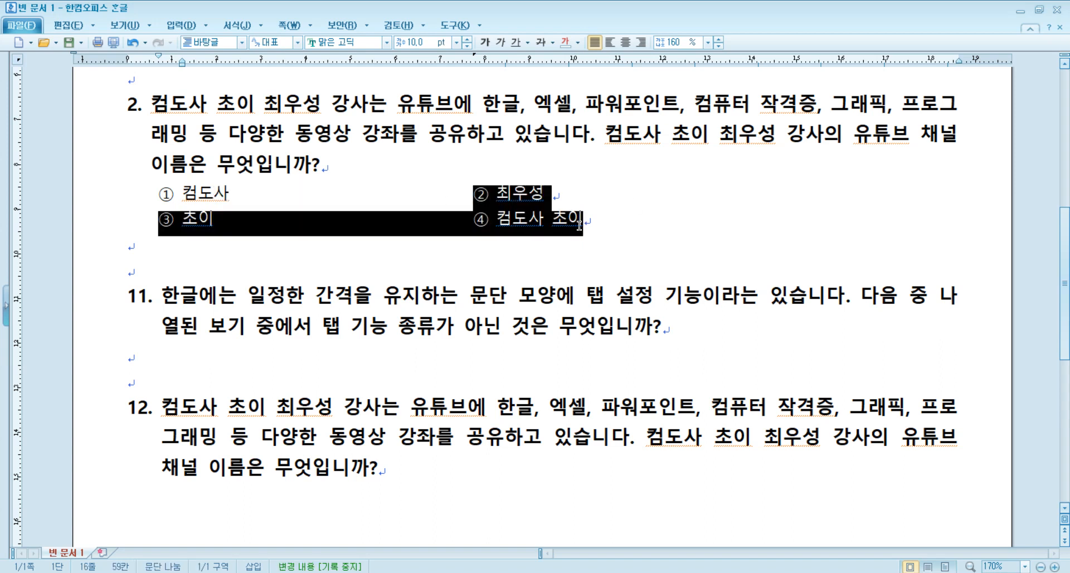
mouse_move(473, 56)
mouse_down()
mouse_move(550, 66)
mouse_move(495, 62)
mouse_move(527, 58)
mouse_up()
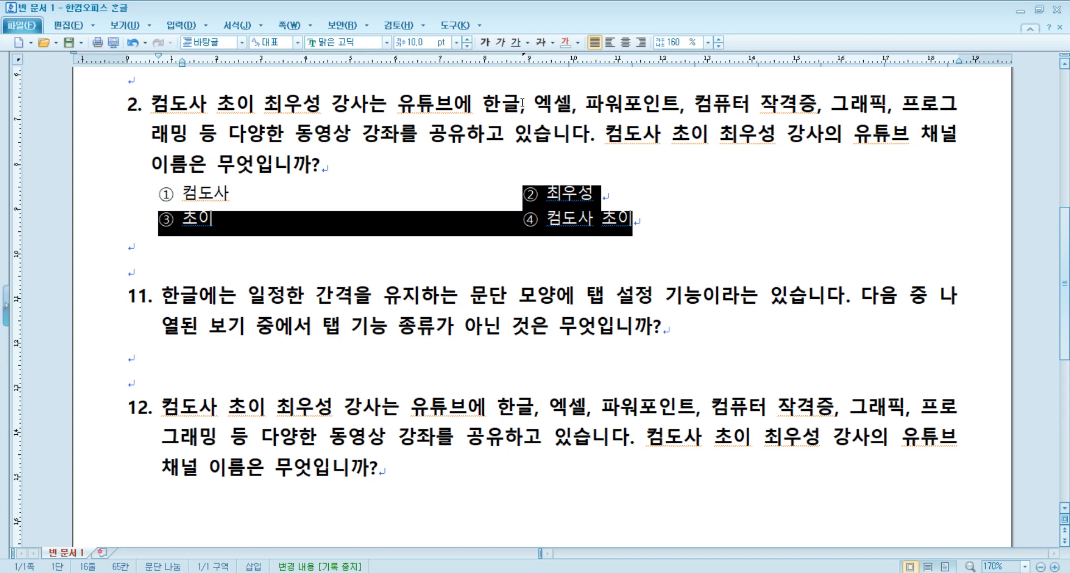
click(460, 206)
drag(159, 195, 537, 220)
- Copy both the character and paragraph format of question 2's first choice line with 모양 복사
click(465, 203)
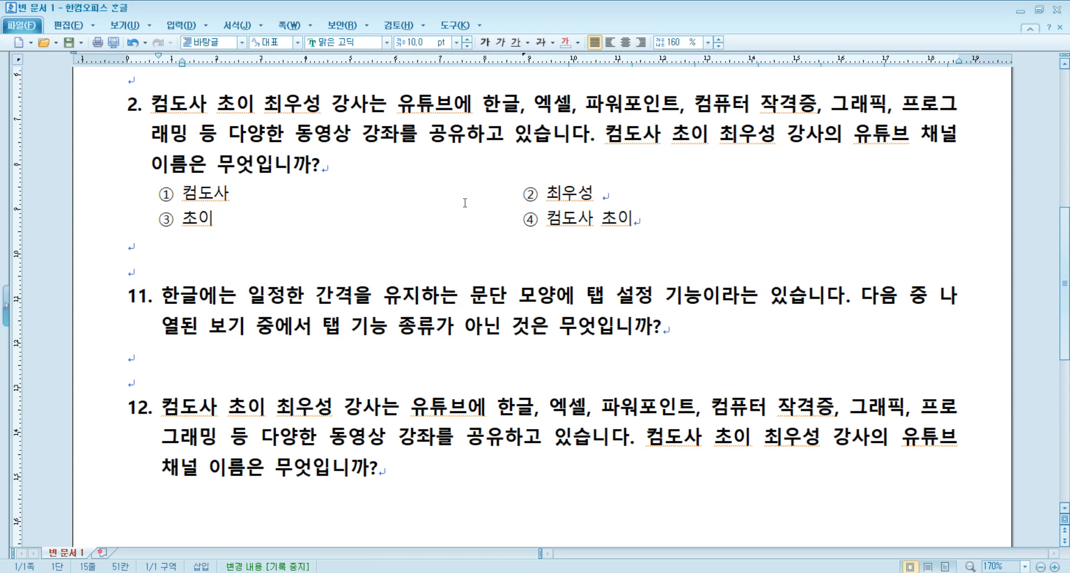
key(alt+c)
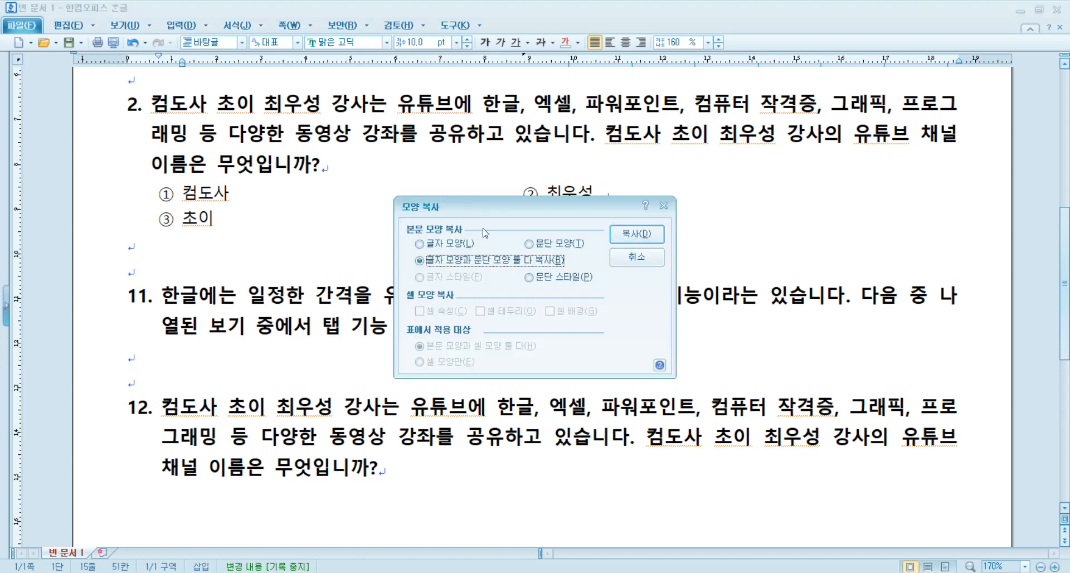
click(628, 243)
- Add two blank lines below question 11 and place the cursor on the first blank line under it
click(130, 357)
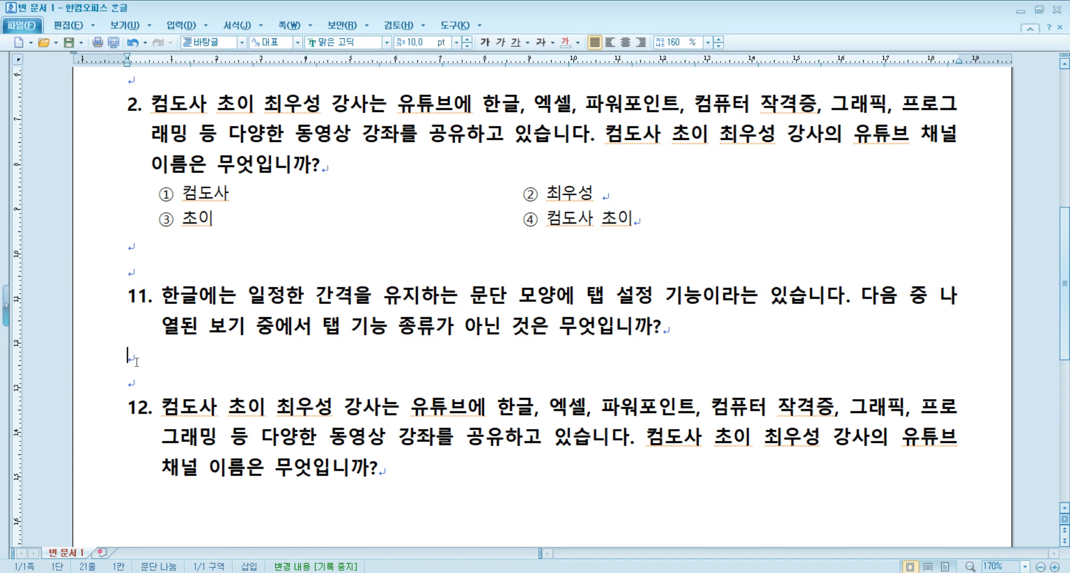
scroll(205, 333, down, 1)
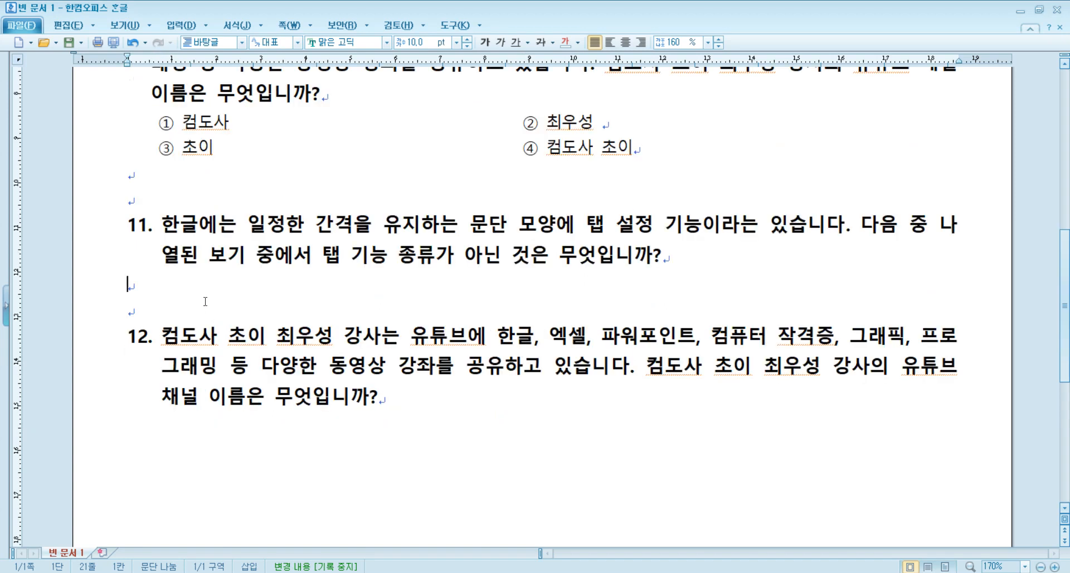
scroll(204, 298, up, 4)
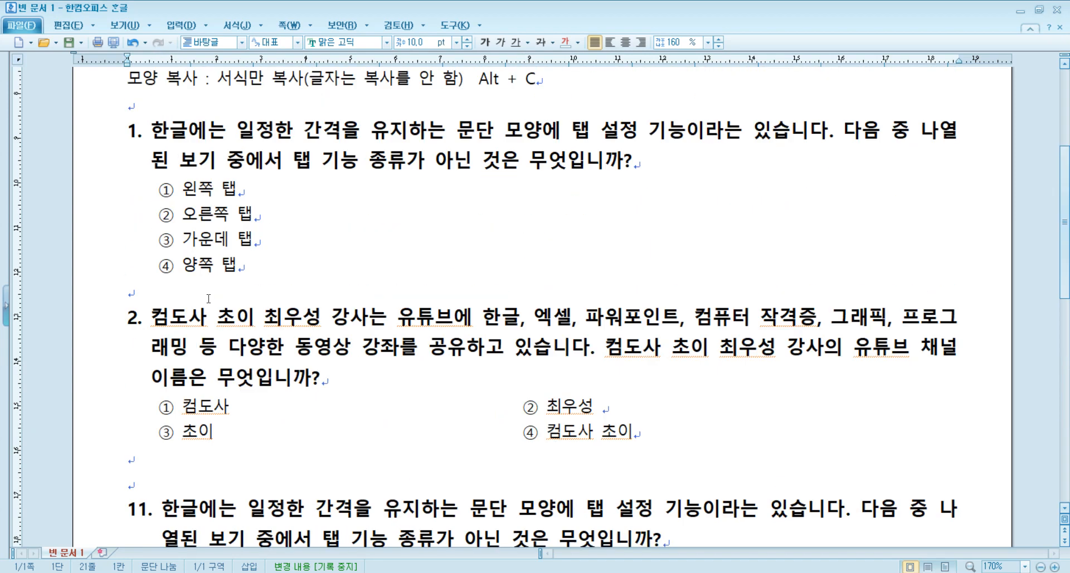
scroll(235, 308, down, 1)
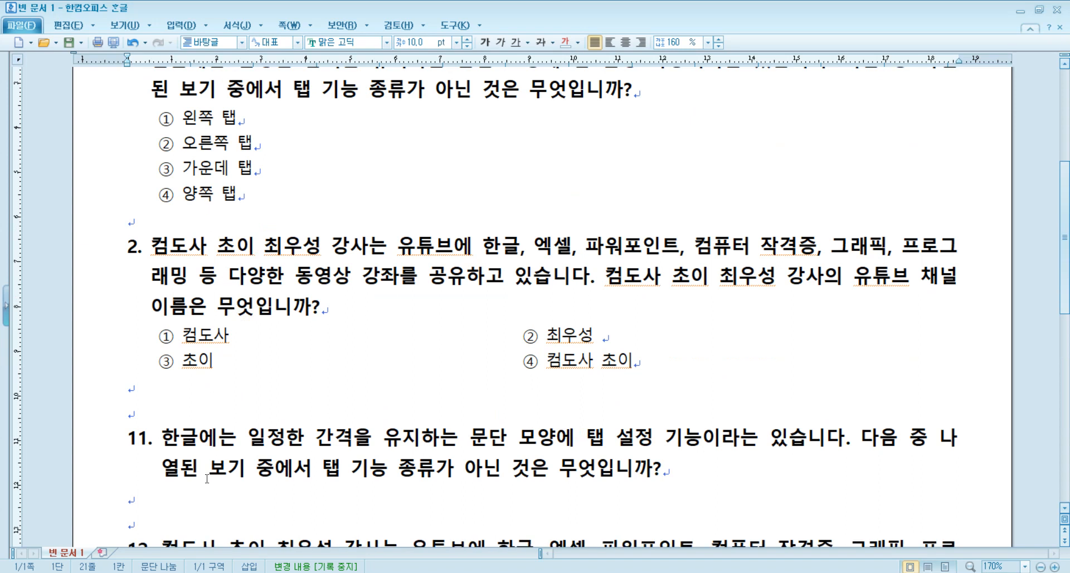
key(Return)
key(Return)
key(Up)
key(Up)
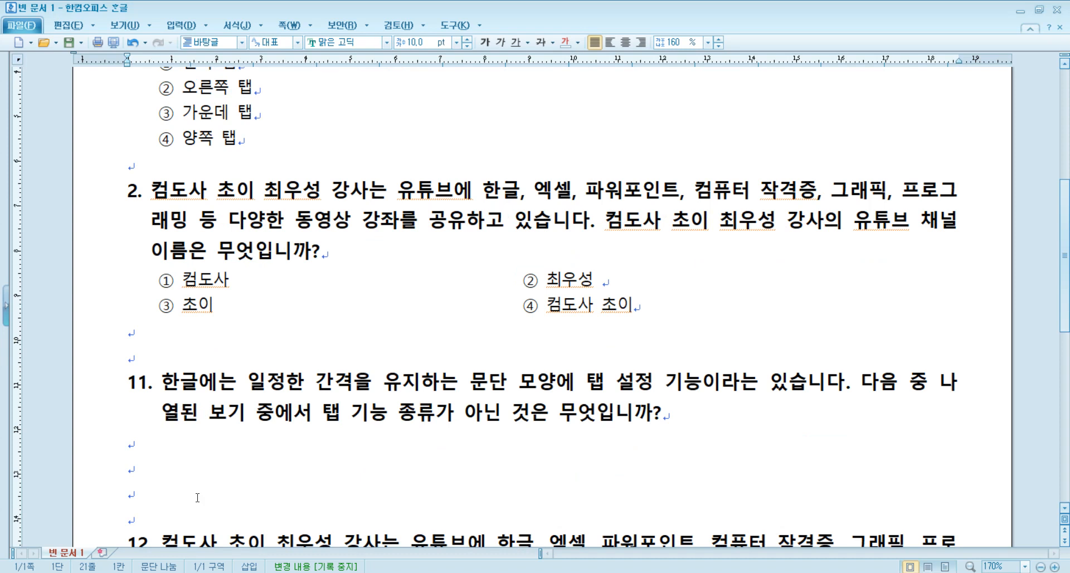
- Insert the circled numbers ①②③④ from the character map on the blank line below question 11
key(ctrl+F10)
key(Left)
key(Left)
key(Left)
key(Left)
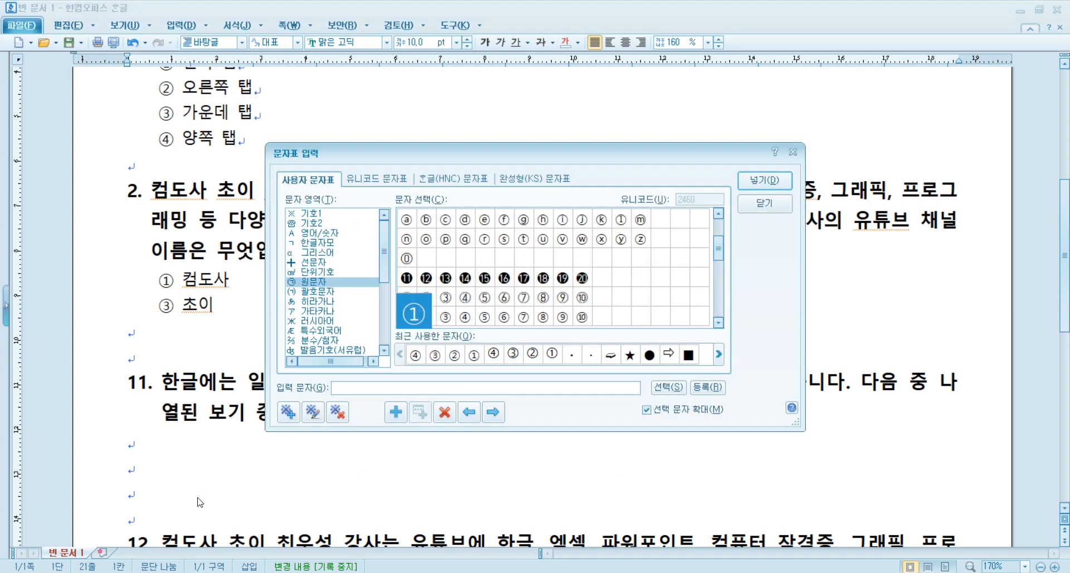
key(space)
key(space)
key(space)
key(space)
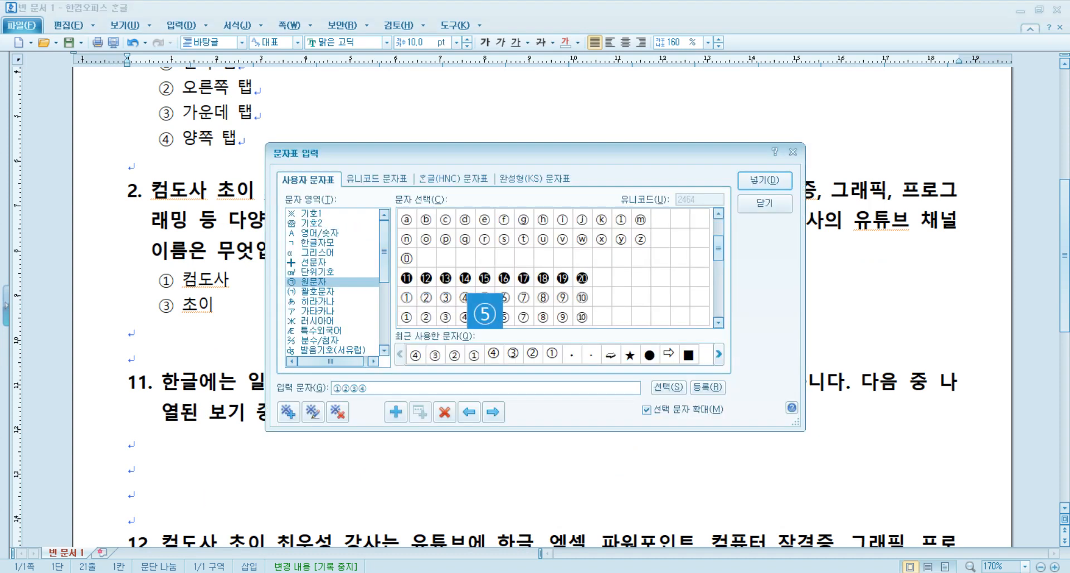
key(Return)
- Enter the choice text "왼쪽 탭" after ① below question 11, with a space before and after ②
key(Left)
key(Left)
key(Left)
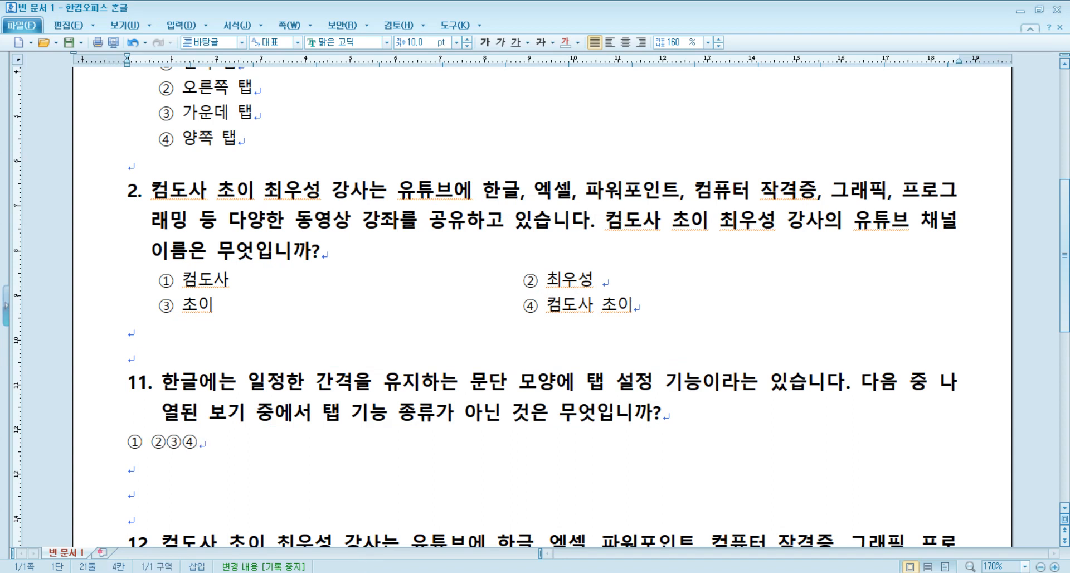
scroll(196, 504, up, 2)
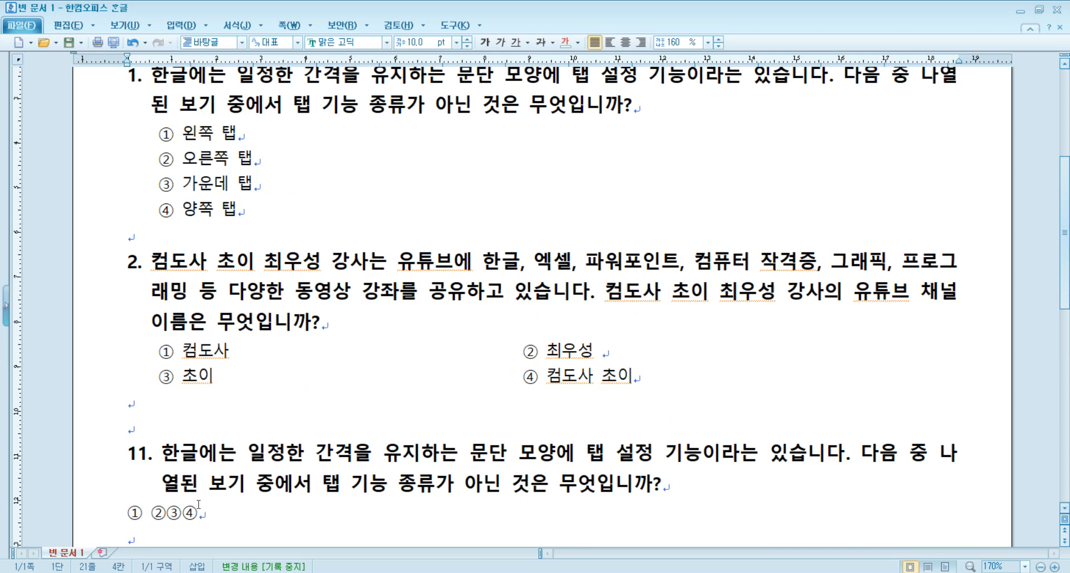
text(dh)
key(BackSpace)
key(BackSpace)
key(Hangul)
text(오왼쪽 탭)
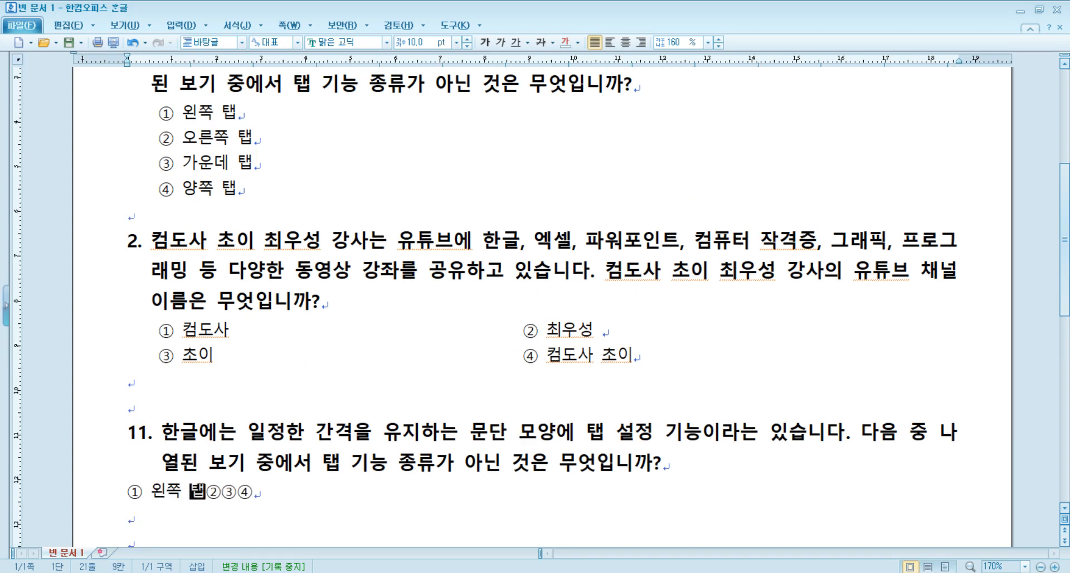
key(Right)
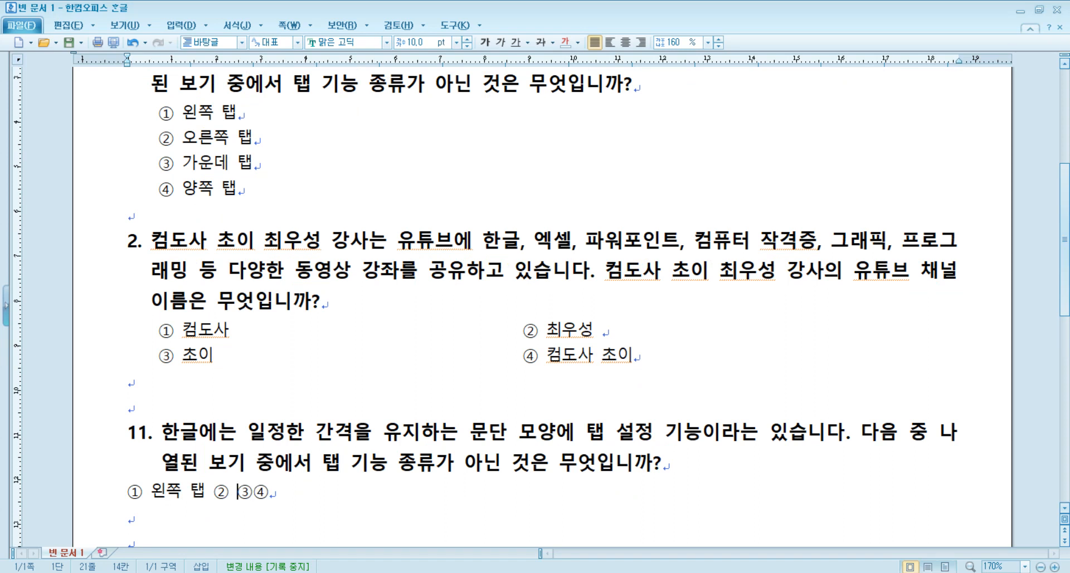
key(Left)
key(Left)
key(Left)
key(Left)
key(Left)
key(Left)
key(Left)
key(Left)
key(Right)
key(Right)
key(Right)
key(Right)
key(Right)
key(Right)
key(Right)
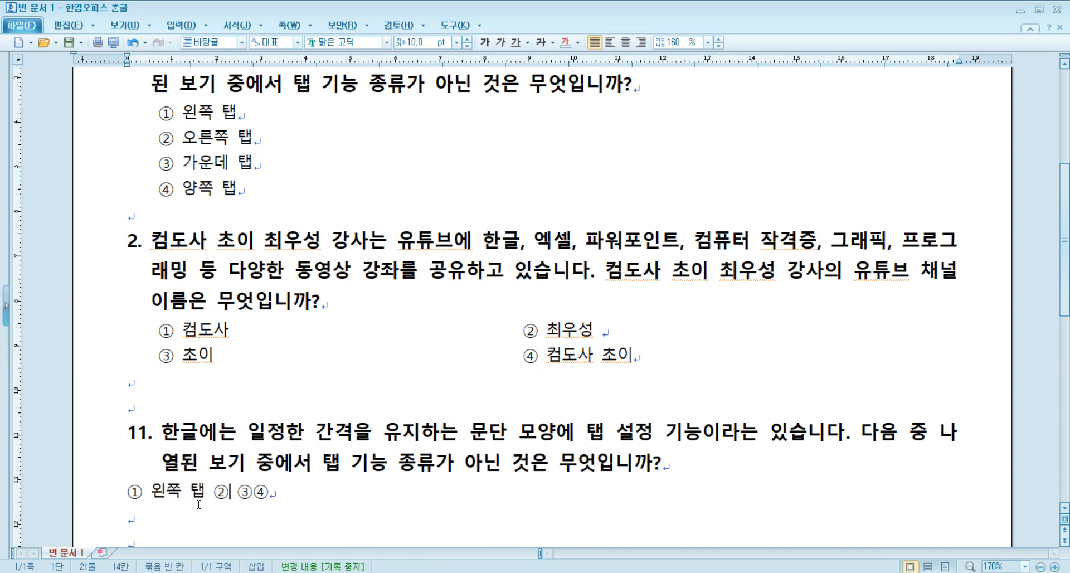
key(Right)
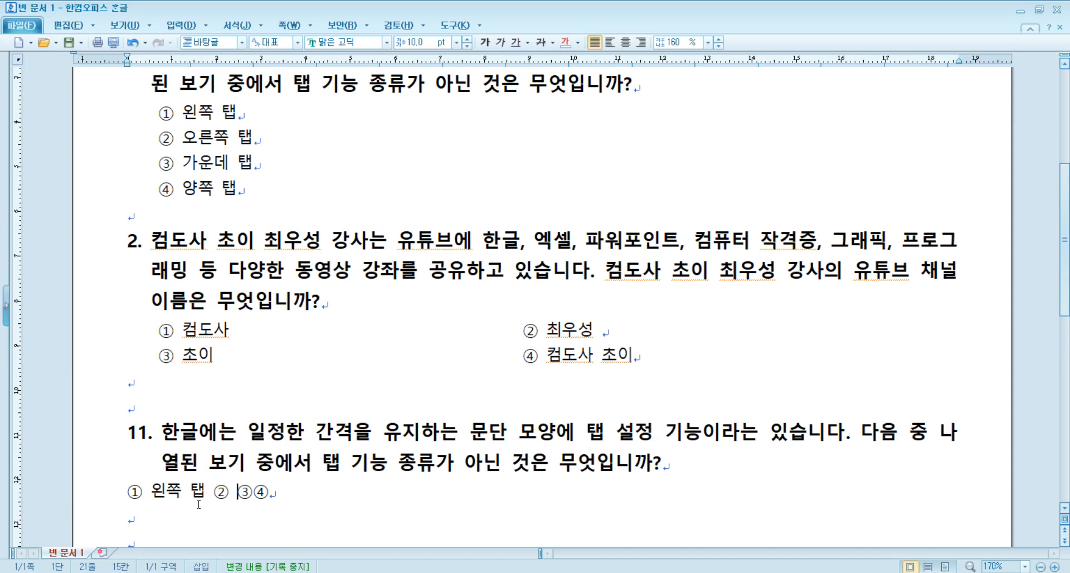
- Enter the choice text "오른쪽 탭" after ② of question 11, followed by a space
text(dhfm)
key(BackSpace)
key(BackSpace)
key(BackSpace)
key(BackSpace)
key(Hangul)
text(오트)
text(른쪽 탭)
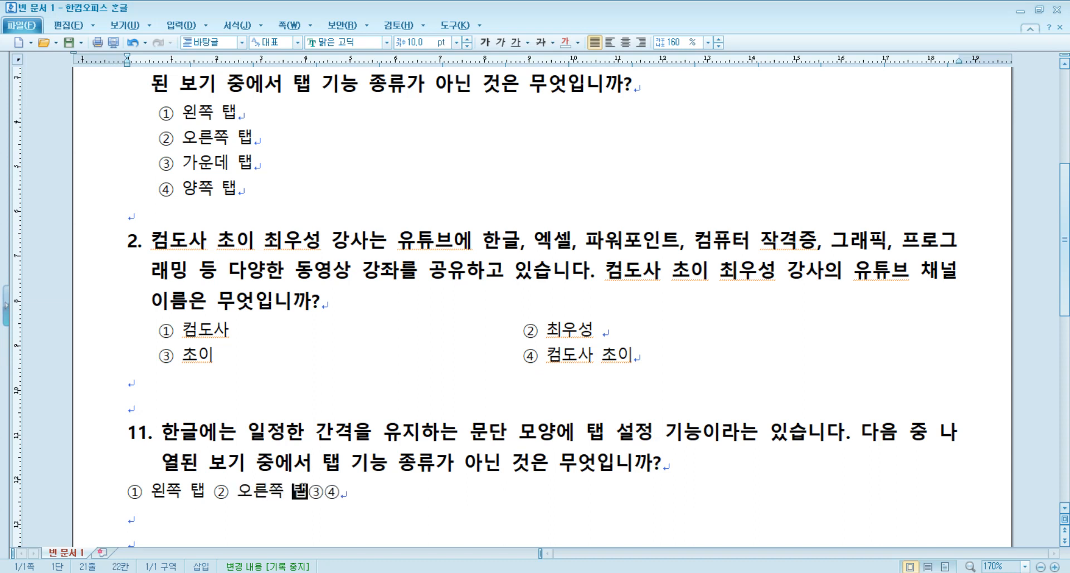
key(Right)
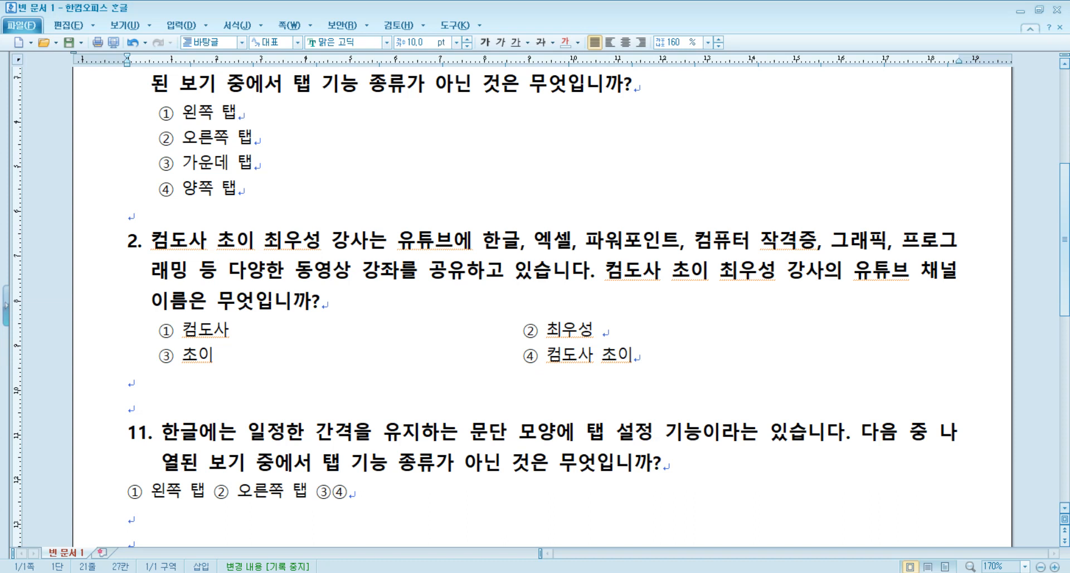
- Put question 11's ③ and ④ on a new line and enter "가운데 탭" and "양쪽 탭" after them
key(Left)
key(Return)
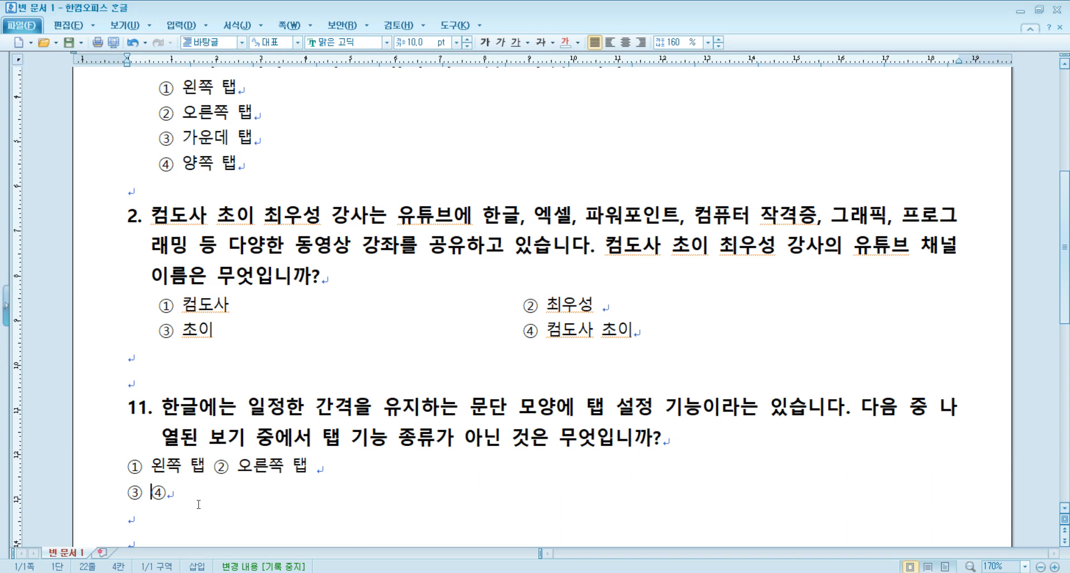
text(가운데 탭)
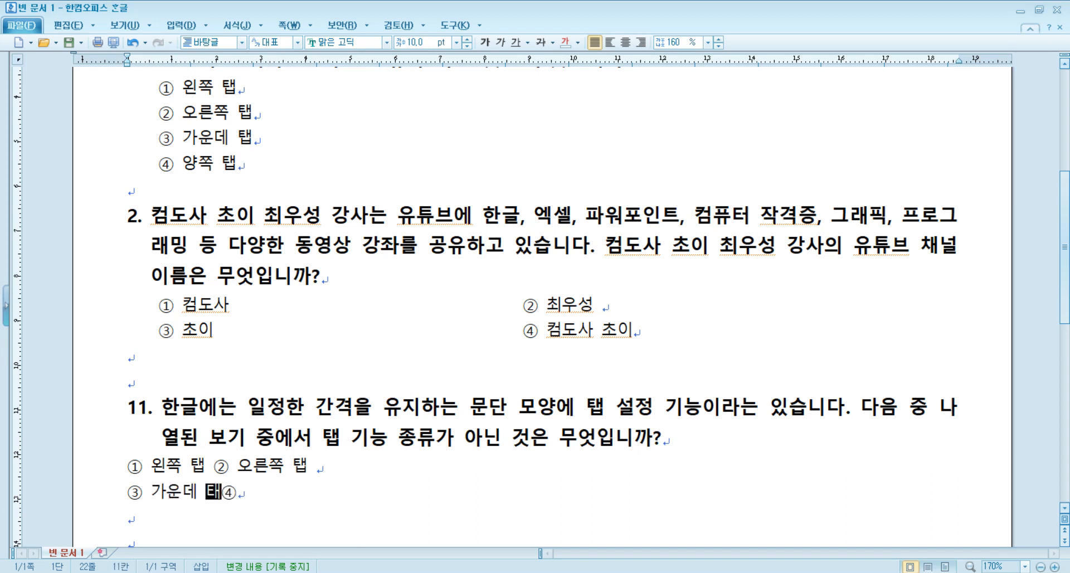
key(Right)
text(양쪽)
text( 탭)
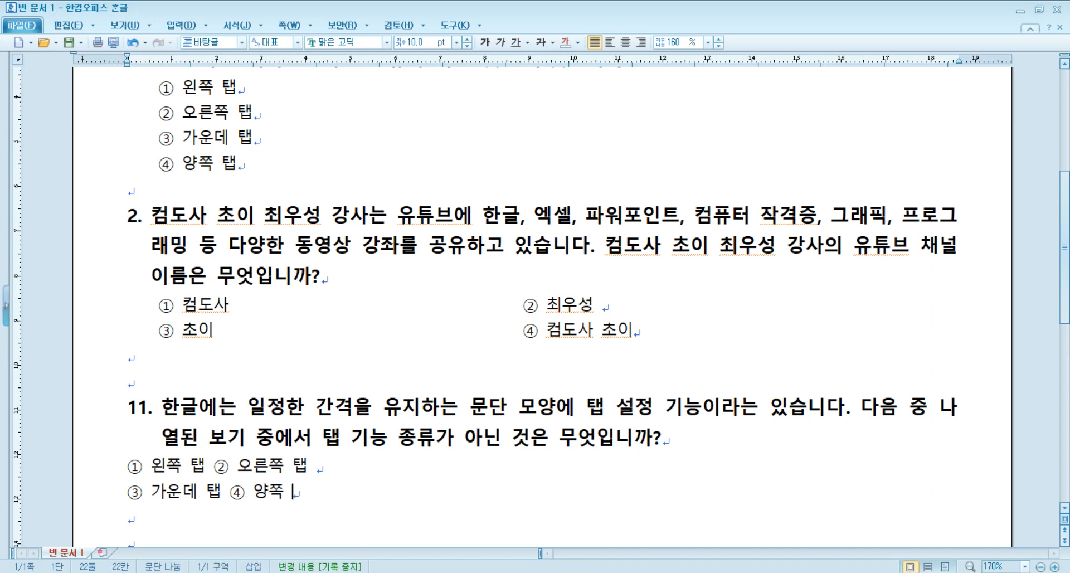
- Copy the format of question 2's first choice line with 모양 복사 and apply it to both choice lines of question 11
scroll(359, 457, down, 1)
scroll(372, 425, up, 1)
click(220, 310)
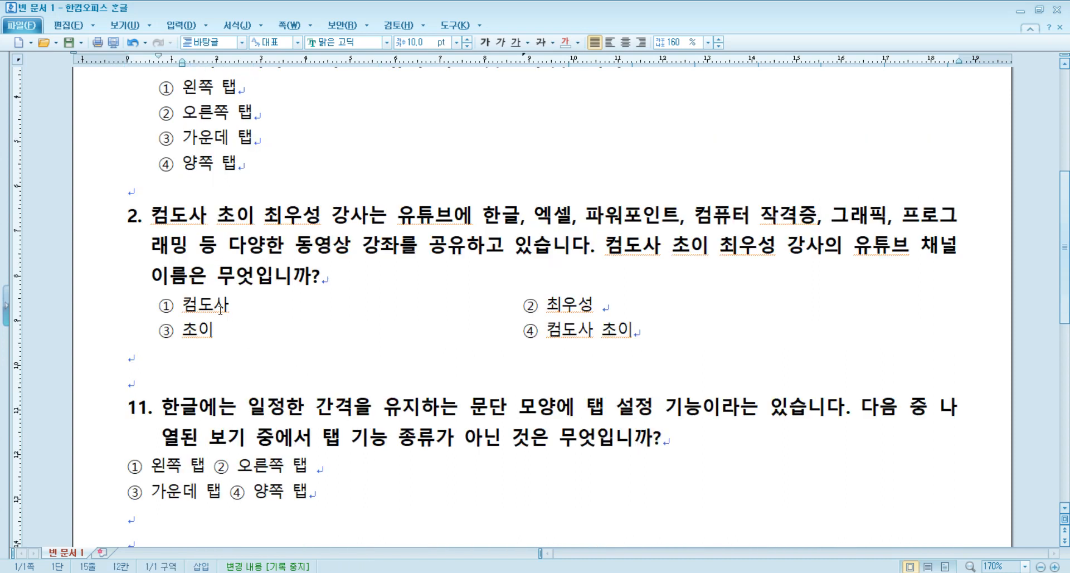
key(alt+c)
click(637, 234)
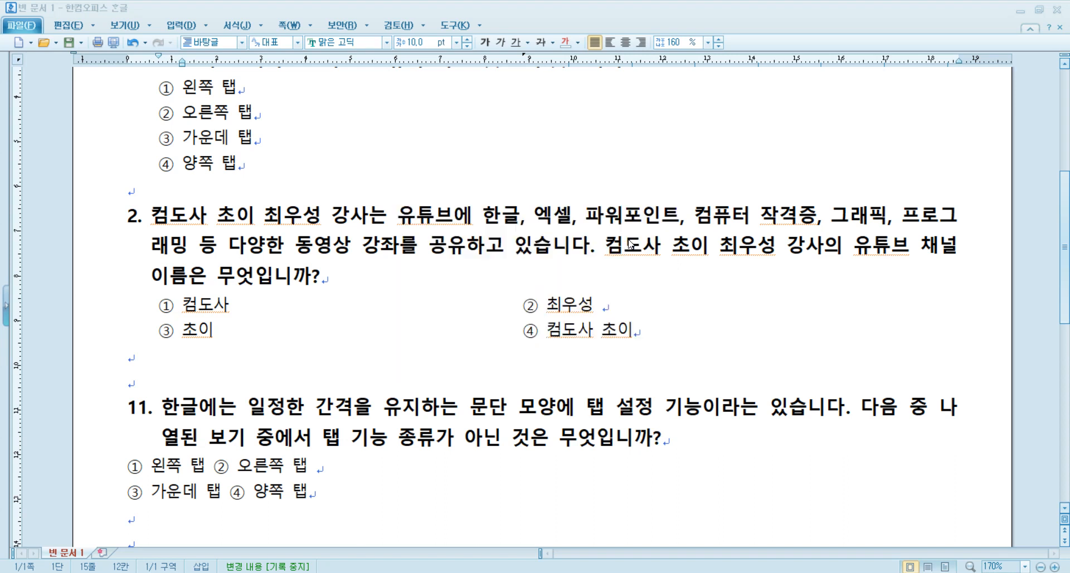
click(351, 437)
drag(112, 473, 88, 494)
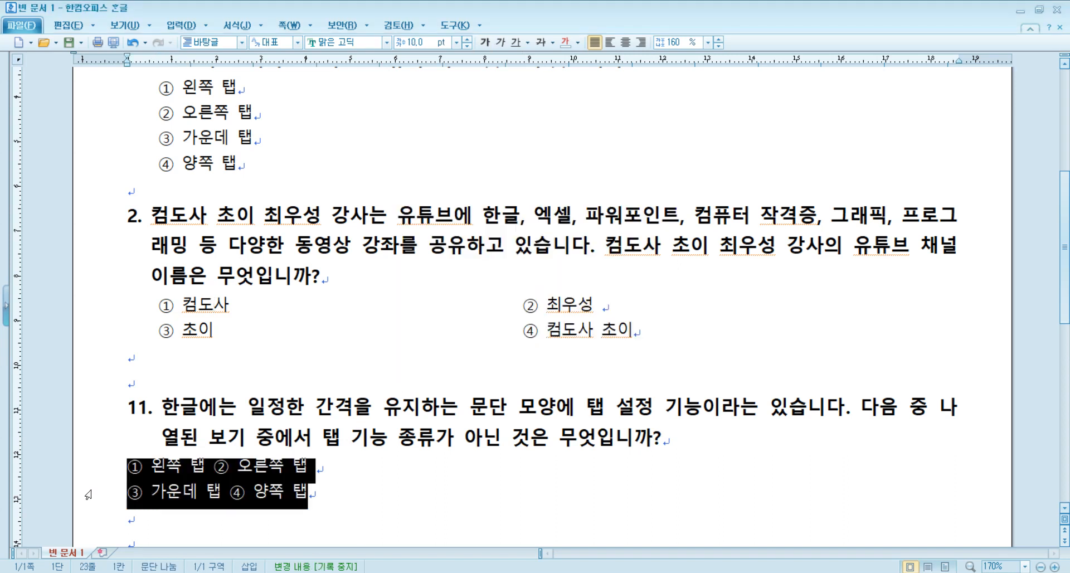
key(alt+c)
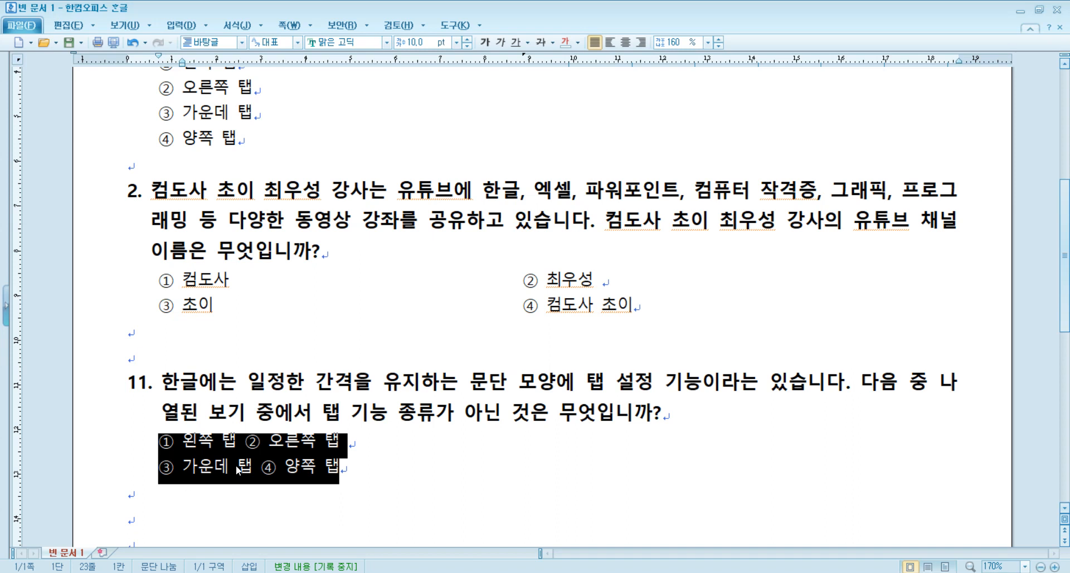
- Insert one tab before choice ② and one before choice ④ of question 11
click(247, 441)
key(Tab)
click(260, 467)
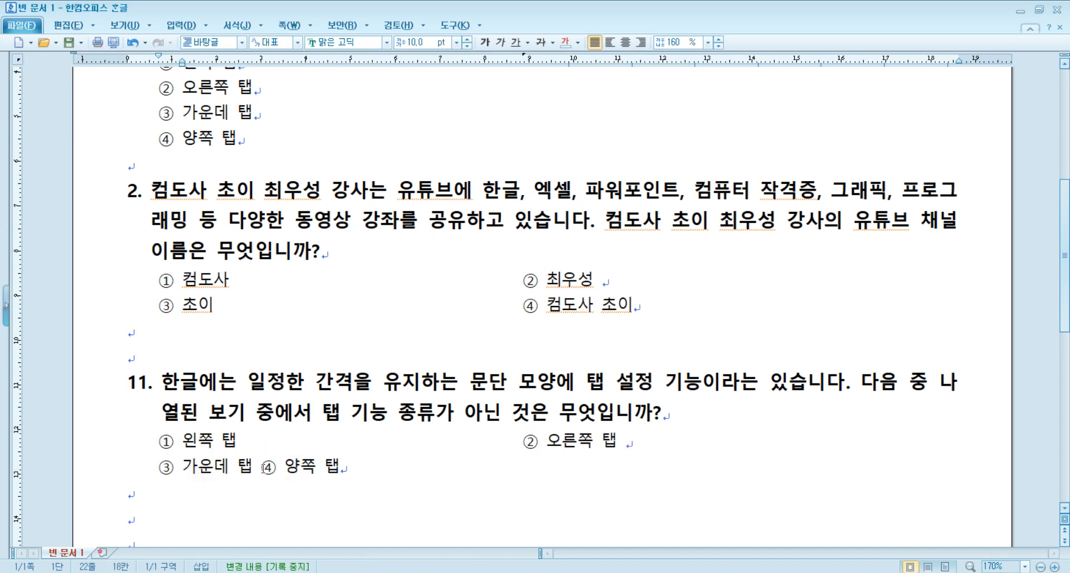
key(Tab)
scroll(506, 370, down, 2)
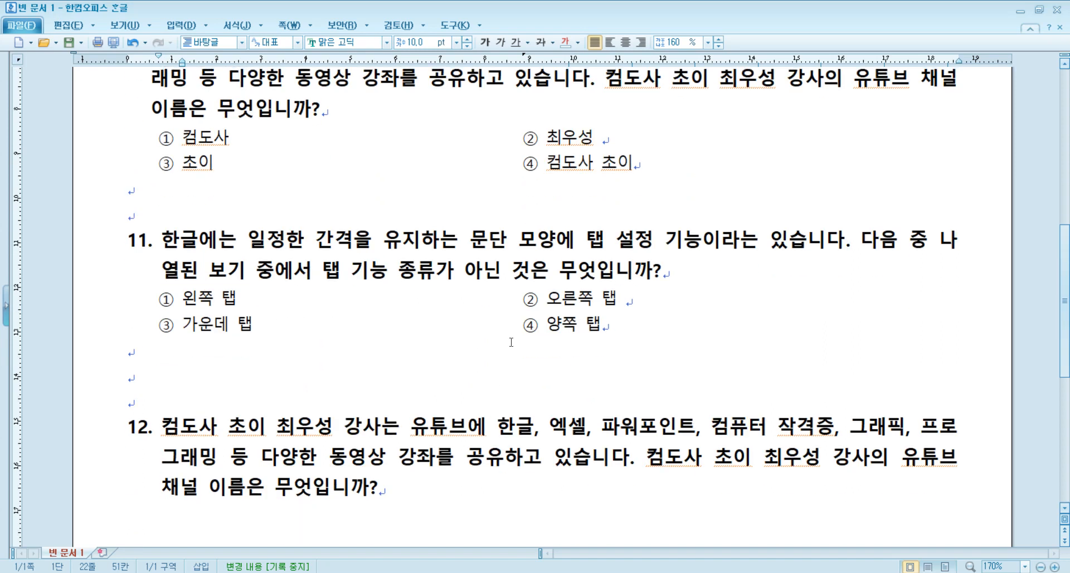
- Compare the choice alignment of question 11 with the choices of questions 2 and 1
drag(136, 137, 665, 339)
click(664, 341)
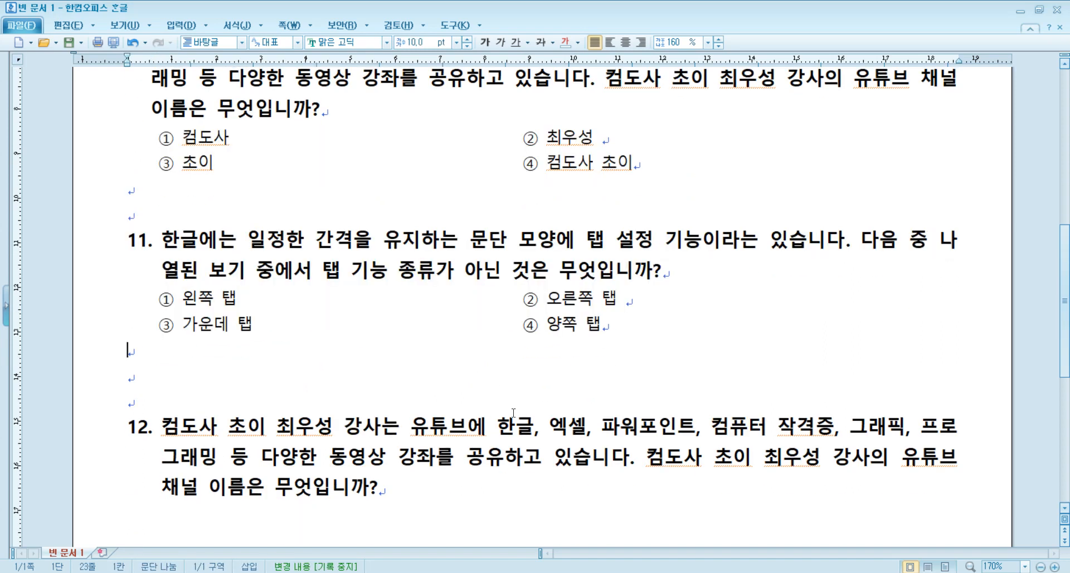
click(421, 483)
scroll(444, 458, up, 1)
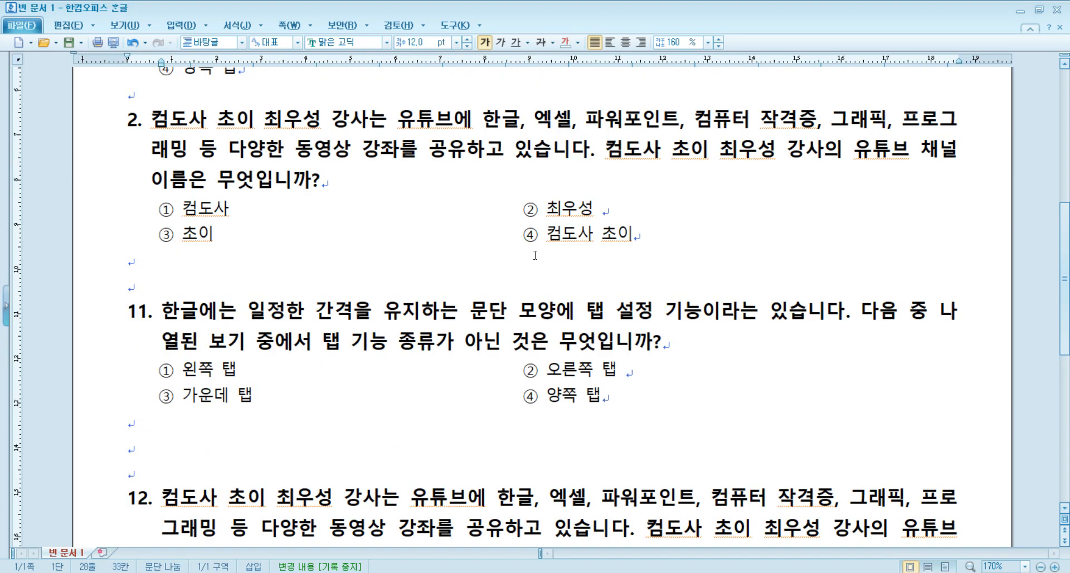
drag(523, 234, 632, 239)
drag(523, 395, 600, 397)
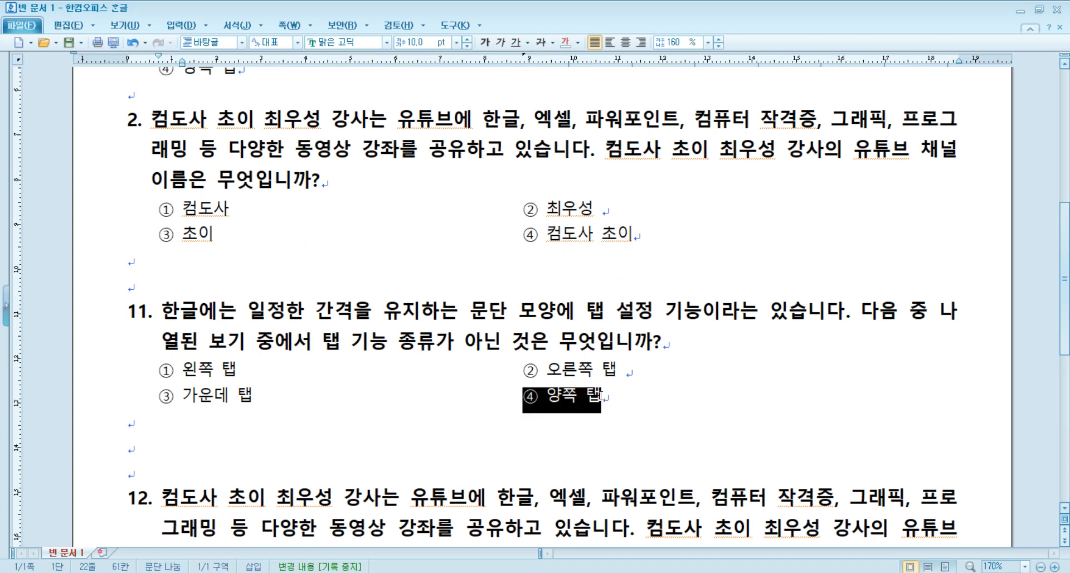
scroll(533, 376, up, 2)
drag(154, 134, 244, 212)
click(314, 297)
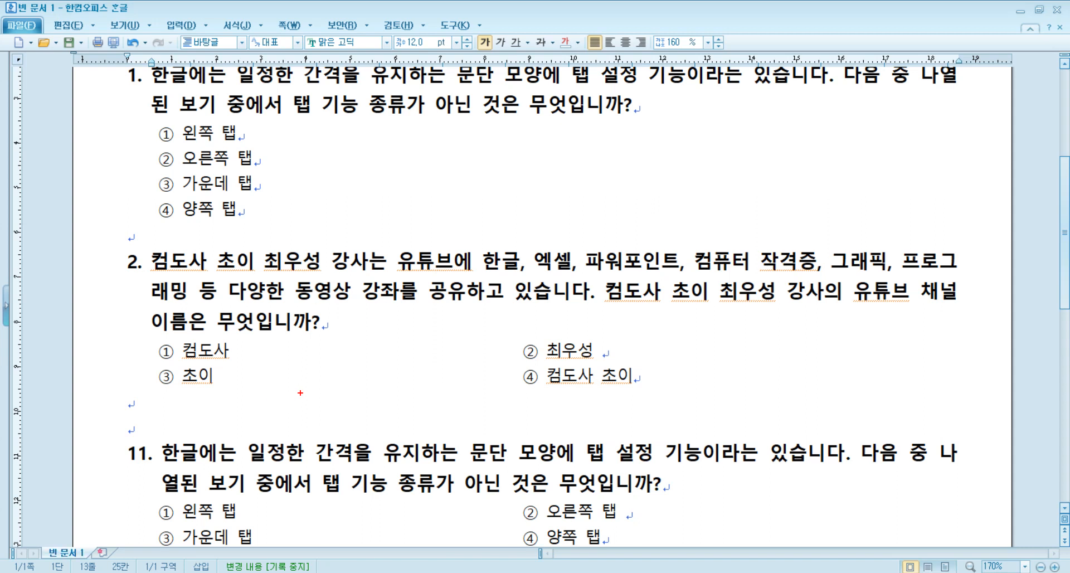
mouse_move(293, 379)
mouse_down()
mouse_move(295, 367)
mouse_move(303, 385)
mouse_move(329, 371)
mouse_move(321, 361)
mouse_move(355, 364)
mouse_up()
mouse_move(306, 397)
mouse_down()
mouse_move(352, 375)
mouse_move(342, 403)
mouse_move(363, 405)
mouse_move(419, 376)
mouse_up()
mouse_move(428, 349)
mouse_down()
mouse_move(425, 359)
mouse_move(440, 358)
mouse_up()
mouse_move(167, 274)
mouse_down()
mouse_move(156, 247)
mouse_move(177, 265)
mouse_move(132, 306)
mouse_move(138, 403)
mouse_move(160, 431)
mouse_up()
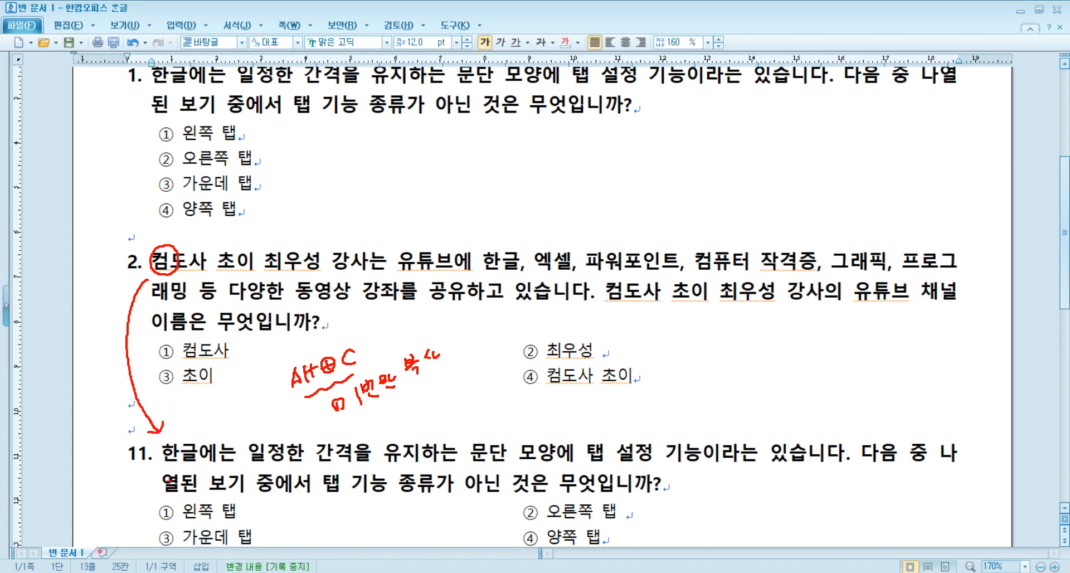
mouse_move(190, 378)
mouse_down()
mouse_move(182, 356)
mouse_move(196, 380)
mouse_up()
mouse_move(385, 409)
mouse_down()
mouse_move(416, 390)
mouse_move(428, 402)
mouse_move(444, 389)
mouse_move(420, 384)
mouse_move(450, 381)
mouse_up()
mouse_move(447, 375)
mouse_down()
mouse_move(459, 372)
mouse_move(445, 354)
mouse_up()
drag(414, 415, 466, 389)
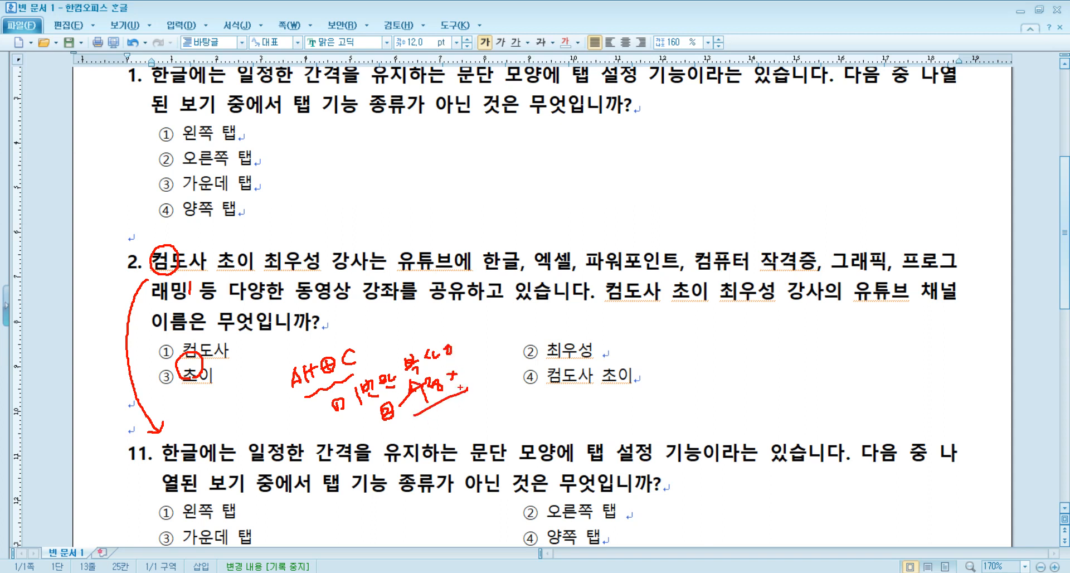
mouse_move(256, 243)
mouse_down()
mouse_move(276, 229)
mouse_move(337, 236)
mouse_up()
mouse_move(339, 235)
mouse_down()
mouse_move(343, 224)
mouse_move(350, 243)
mouse_up()
drag(304, 247, 350, 244)
mouse_move(321, 118)
mouse_down()
mouse_move(300, 111)
mouse_move(333, 116)
mouse_up()
drag(355, 149, 364, 233)
mouse_move(382, 165)
mouse_down()
mouse_move(393, 187)
mouse_move(379, 255)
mouse_move(393, 281)
mouse_up()
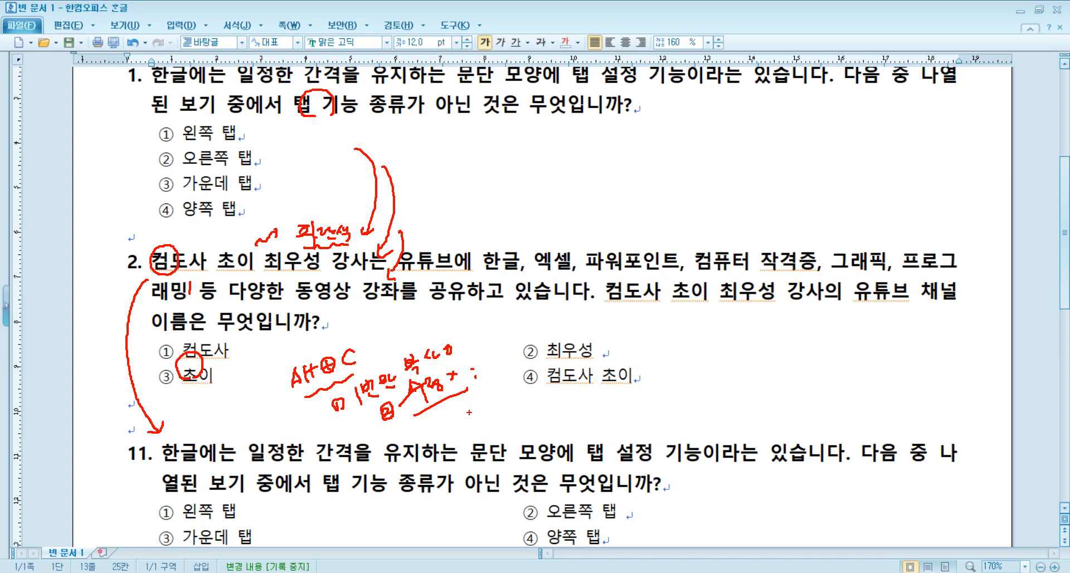
mouse_move(450, 414)
mouse_down()
mouse_move(463, 424)
mouse_move(503, 395)
mouse_up()
drag(497, 402, 518, 388)
drag(472, 429, 545, 388)
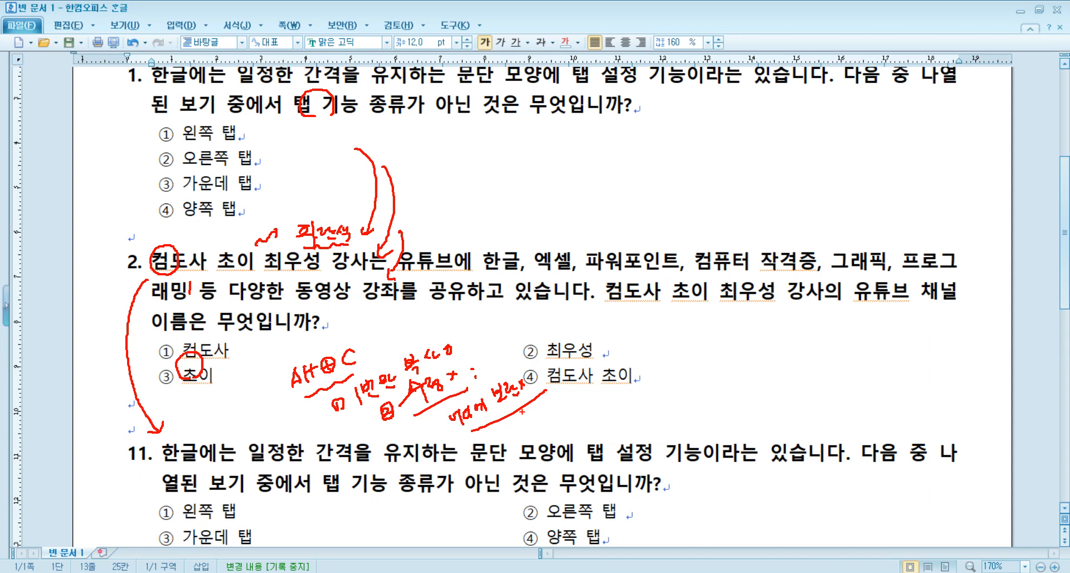
mouse_move(388, 347)
mouse_down()
mouse_move(761, 335)
mouse_move(735, 377)
mouse_move(718, 383)
mouse_move(745, 382)
mouse_up()
drag(744, 362, 754, 382)
mouse_move(742, 372)
mouse_down()
mouse_move(762, 372)
mouse_move(764, 403)
mouse_up()
drag(765, 376, 772, 376)
drag(776, 365, 796, 385)
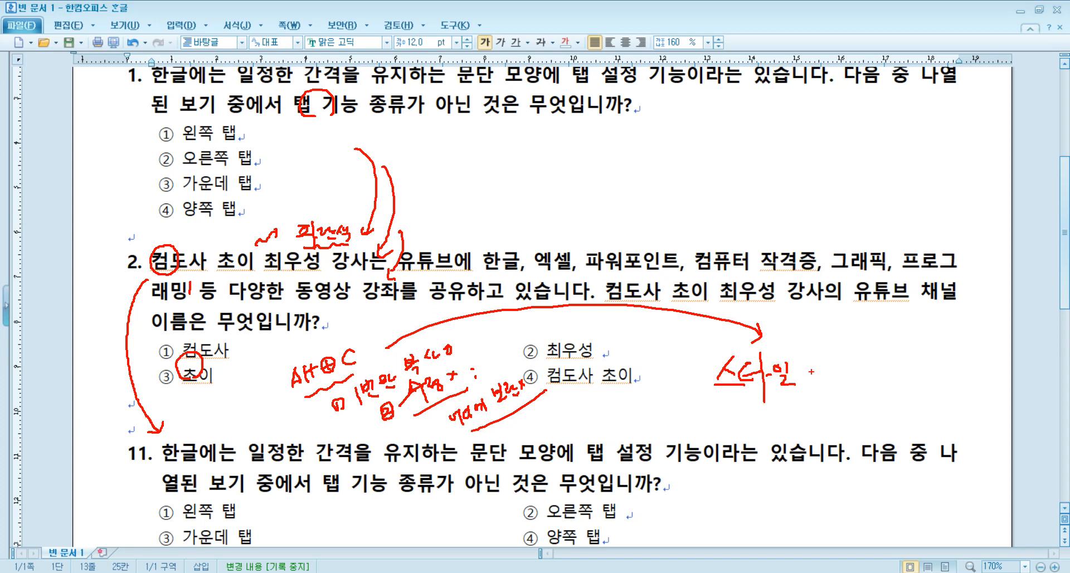
drag(730, 403, 826, 374)
mouse_move(827, 362)
mouse_down()
mouse_move(829, 391)
mouse_move(855, 377)
mouse_up()
drag(858, 357, 867, 372)
drag(871, 363, 876, 376)
mouse_move(867, 373)
mouse_down()
mouse_move(875, 382)
mouse_move(882, 370)
mouse_up()
drag(881, 361, 891, 371)
mouse_move(894, 354)
mouse_down()
mouse_move(895, 385)
mouse_move(910, 386)
mouse_up()
drag(839, 396, 887, 393)
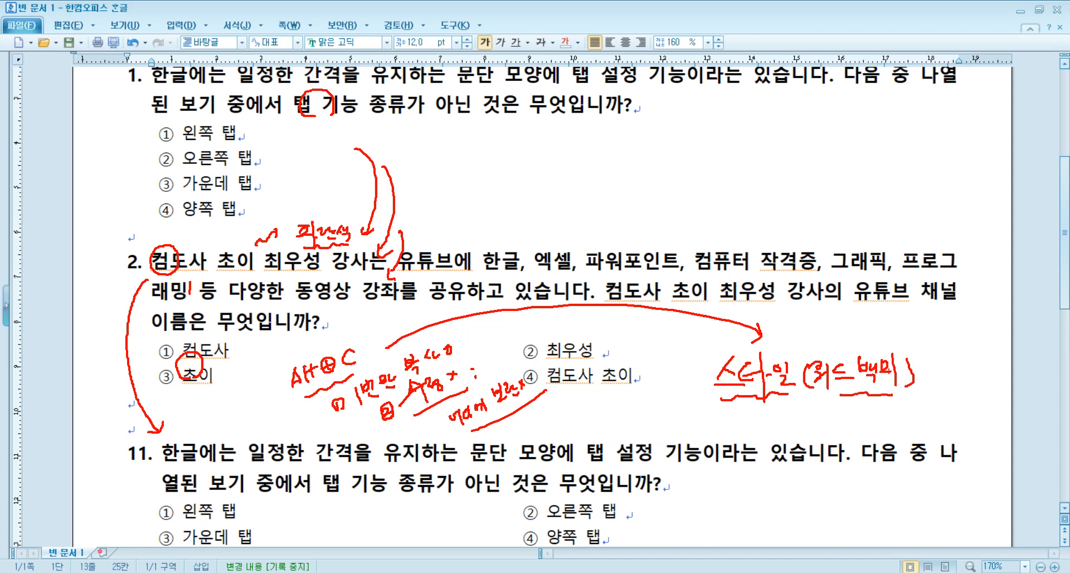